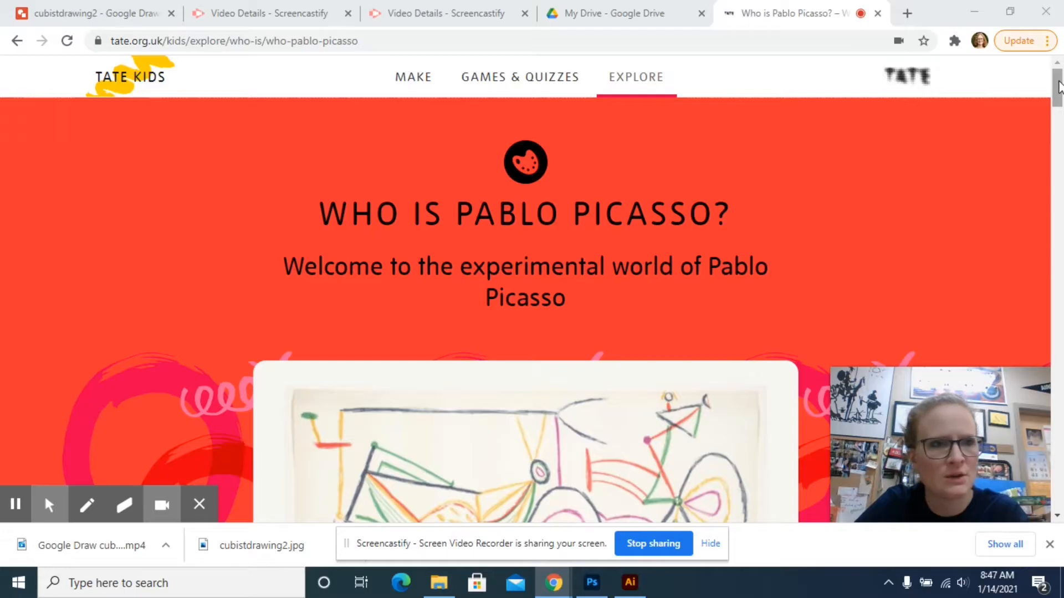
Step: Look through the Tate Kids article on Pablo Picasso, examining the artworks and the explanation of cubism
{"action": "left_click", "coordinate": [1059, 86]}
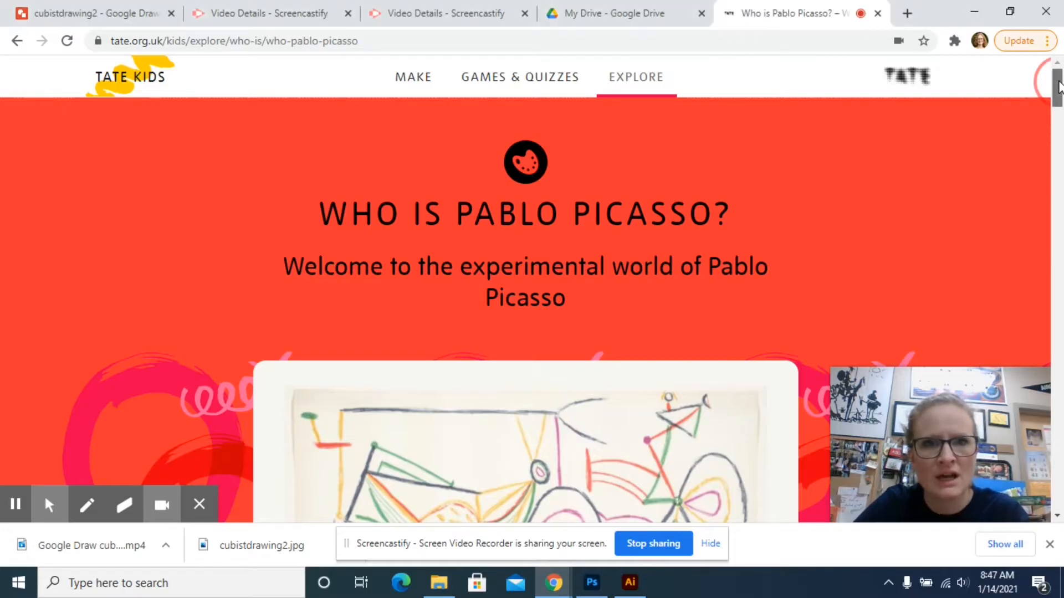
{"action": "left_click_drag", "start_coordinate": [1059, 86], "coordinate": [1060, 154]}
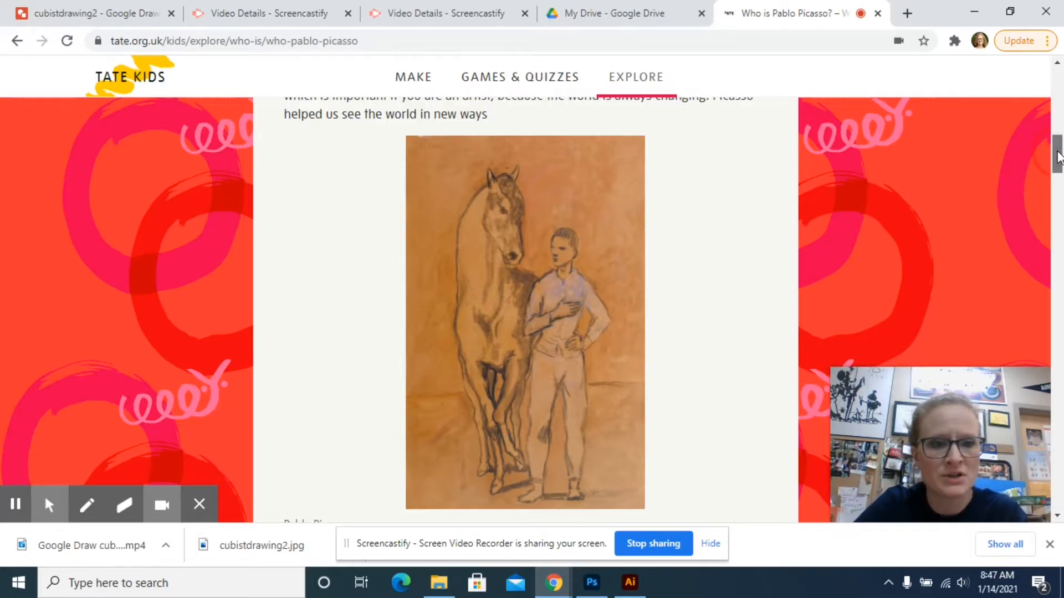
{"action": "left_click_drag", "start_coordinate": [1061, 155], "coordinate": [1059, 200]}
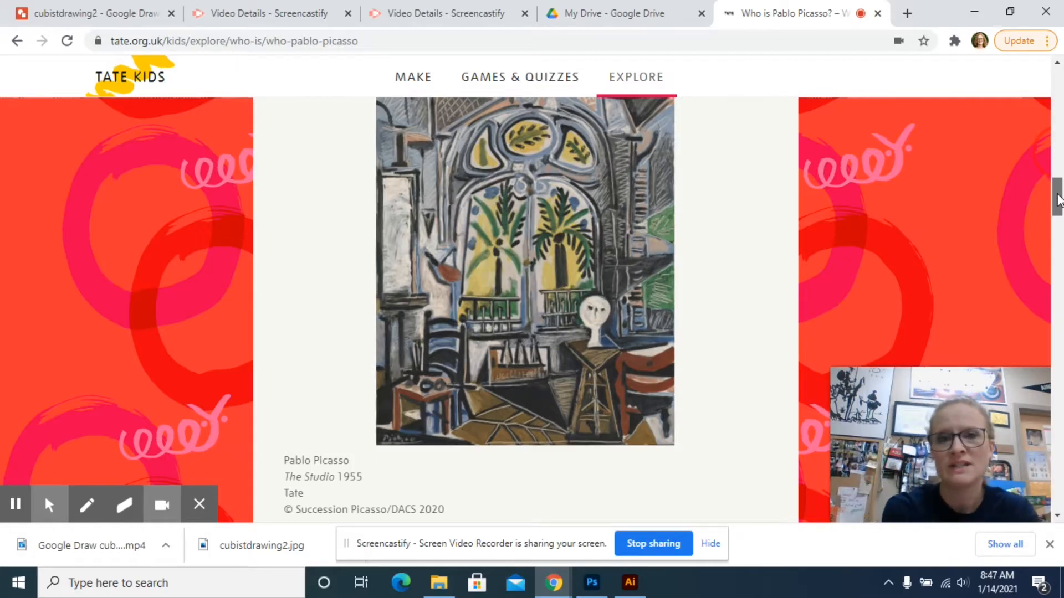
{"action": "left_click_drag", "start_coordinate": [1059, 200], "coordinate": [1058, 256]}
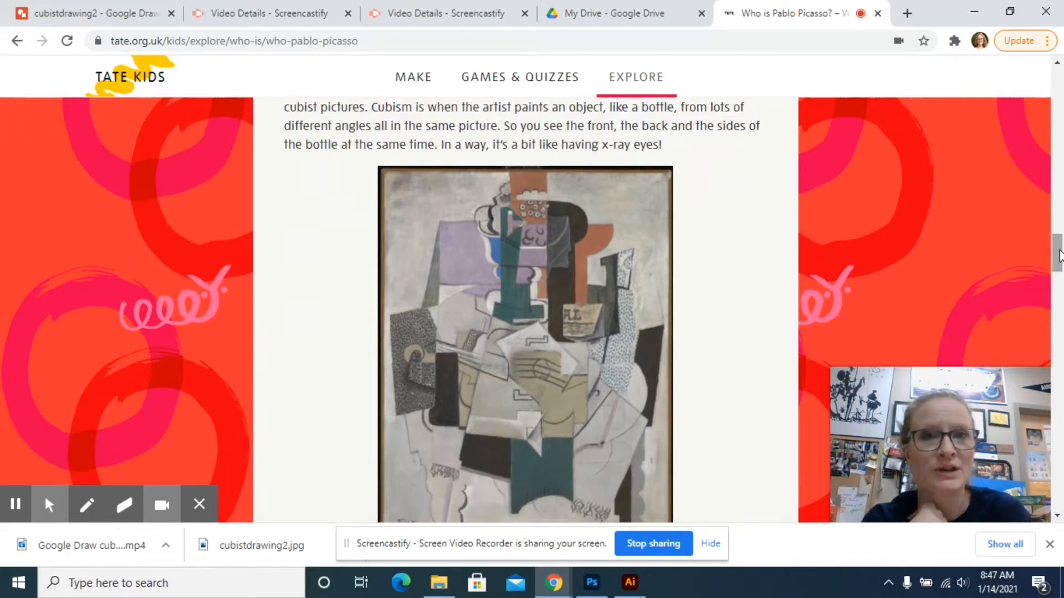
{"action": "left_click", "coordinate": [1049, 544]}
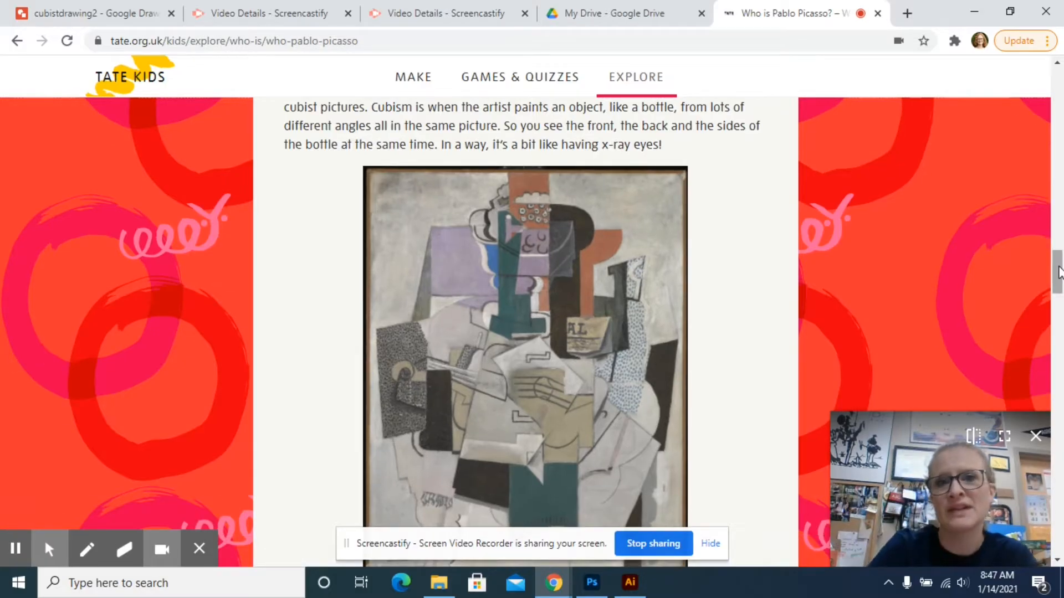
{"action": "left_click_drag", "start_coordinate": [1058, 271], "coordinate": [1058, 383]}
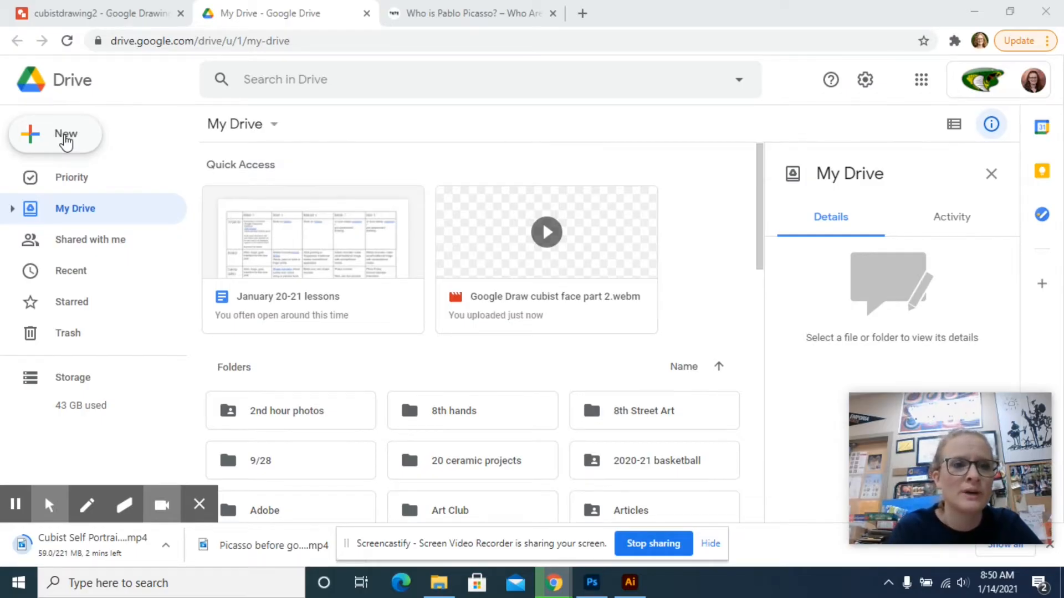
Step: Create a new blank Google Drawings file from Drive and set the browser page zoom to 100%
{"action": "left_click", "coordinate": [66, 141]}
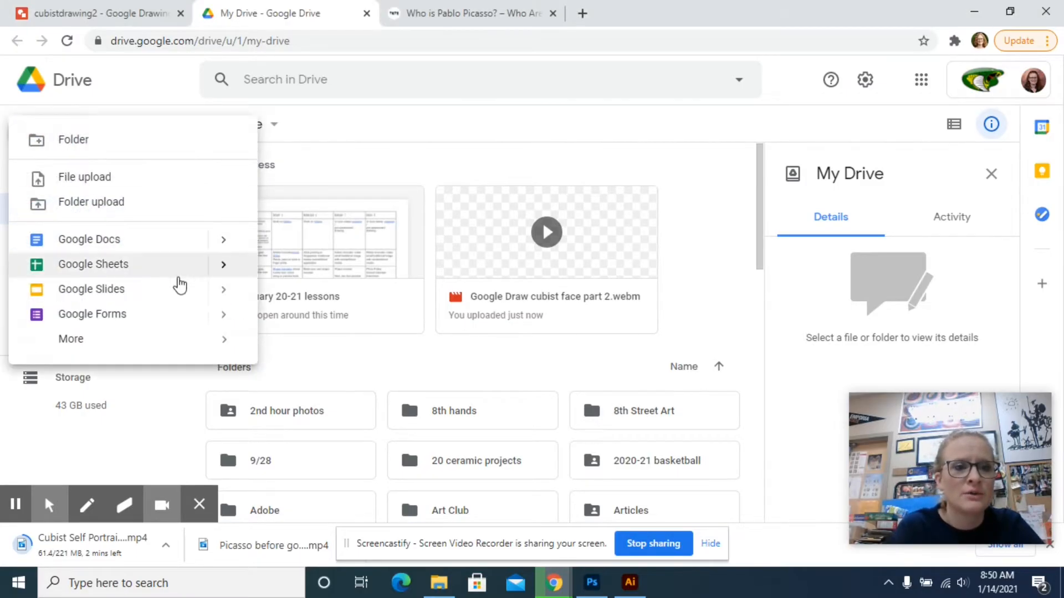
{"action": "mouse_move", "coordinate": [222, 347]}
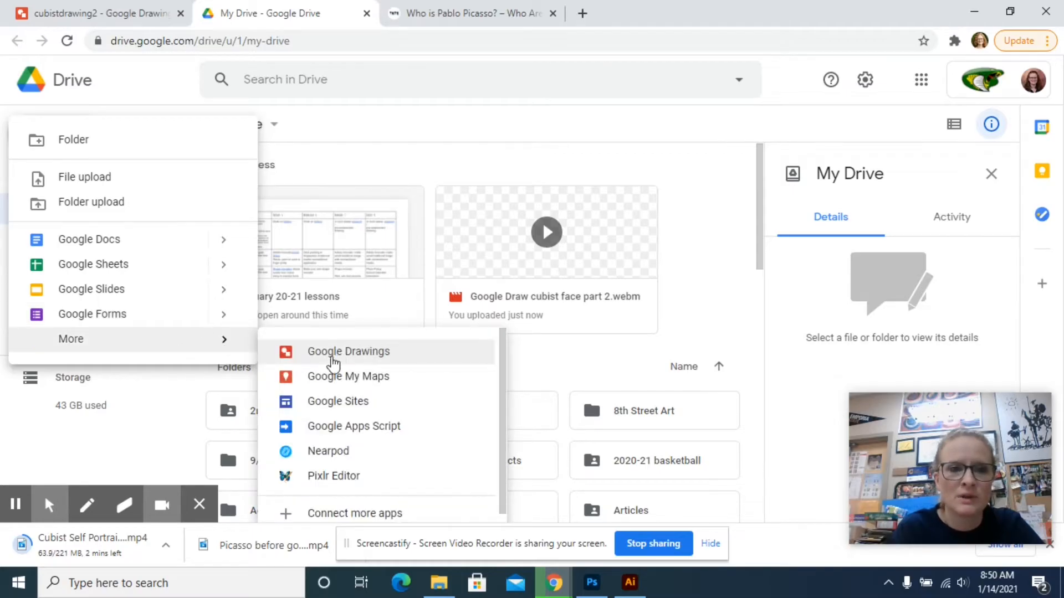
{"action": "left_click", "coordinate": [346, 363]}
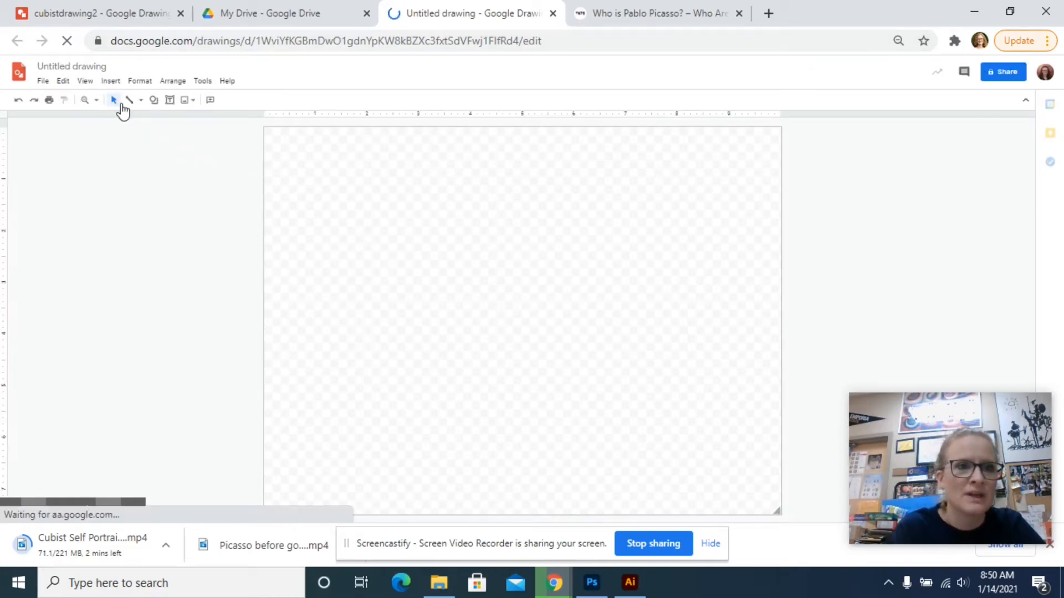
{"action": "left_click", "coordinate": [901, 43]}
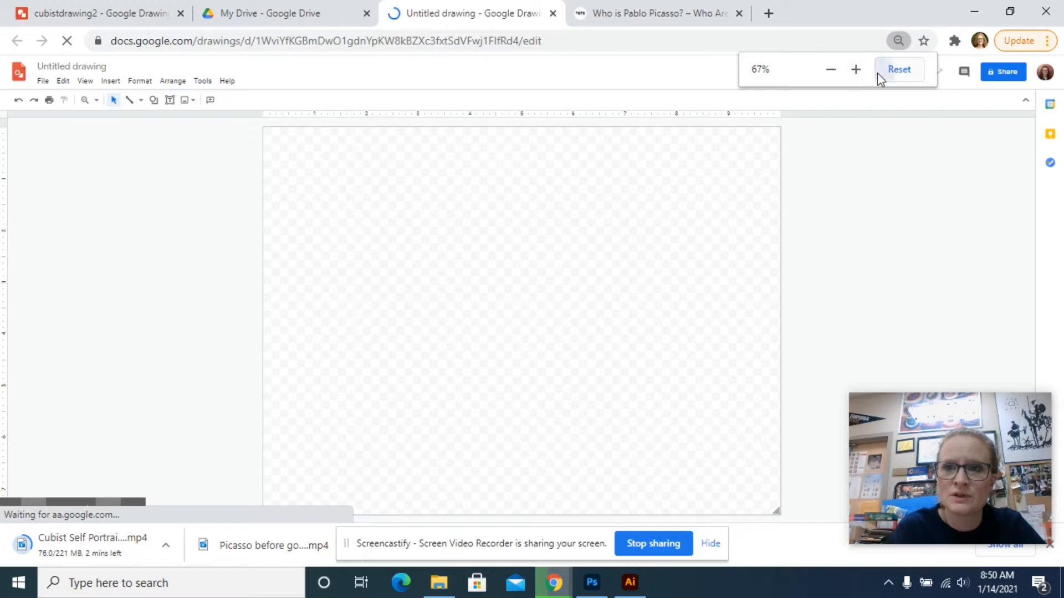
{"action": "left_click", "coordinate": [856, 69]}
{"action": "left_click", "coordinate": [856, 69]}
{"action": "left_click", "coordinate": [856, 69]}
{"action": "left_click", "coordinate": [856, 69]}
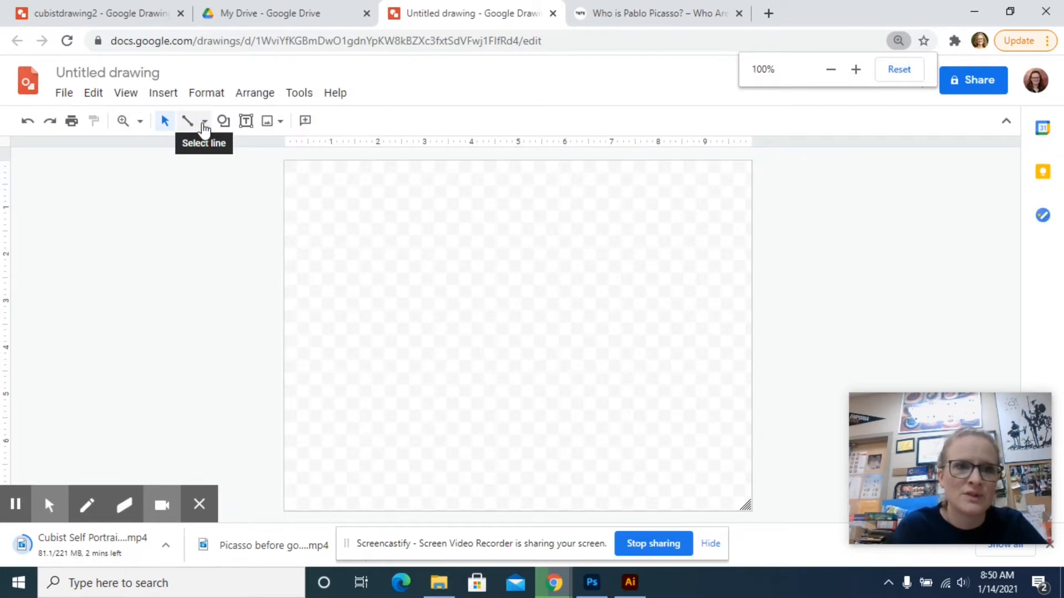
Step: Draw a closed, irregular curved shape with the Curve tool, running from the canvas's upper left to its lower middle
{"action": "left_click", "coordinate": [205, 123]}
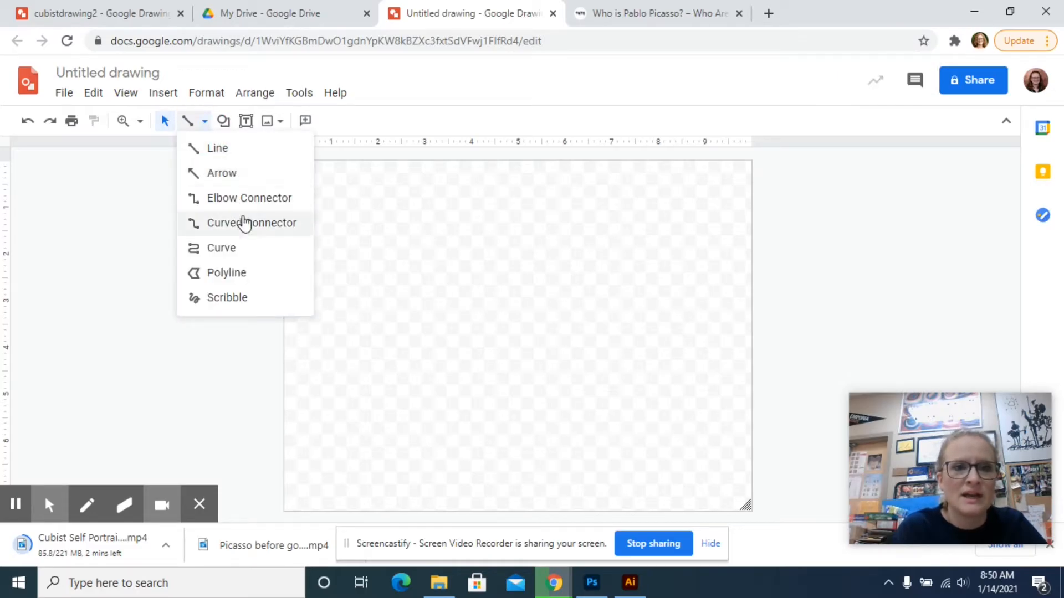
{"action": "left_click", "coordinate": [235, 257]}
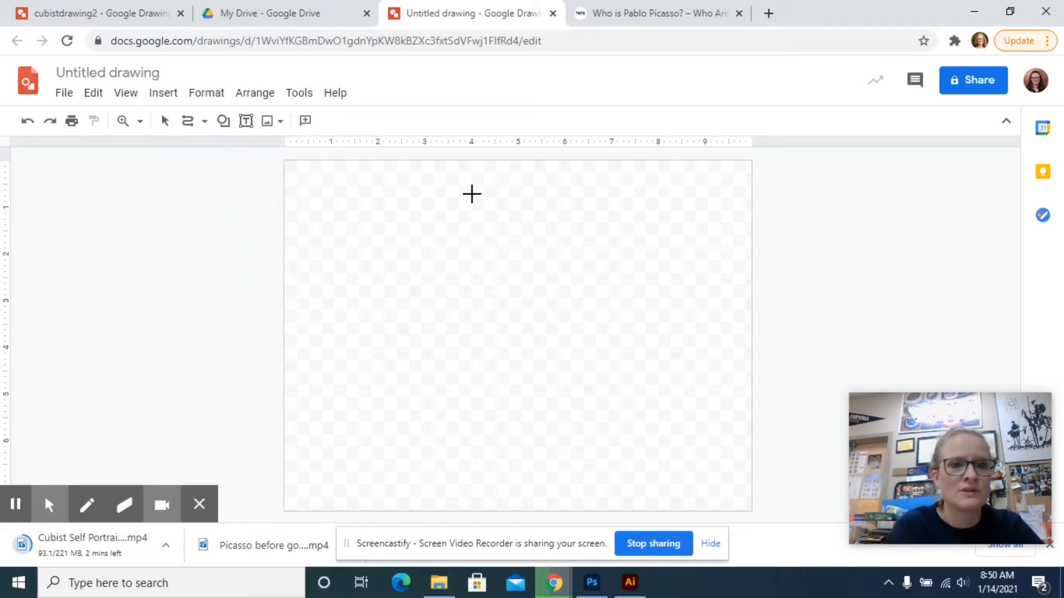
{"action": "left_click", "coordinate": [358, 224]}
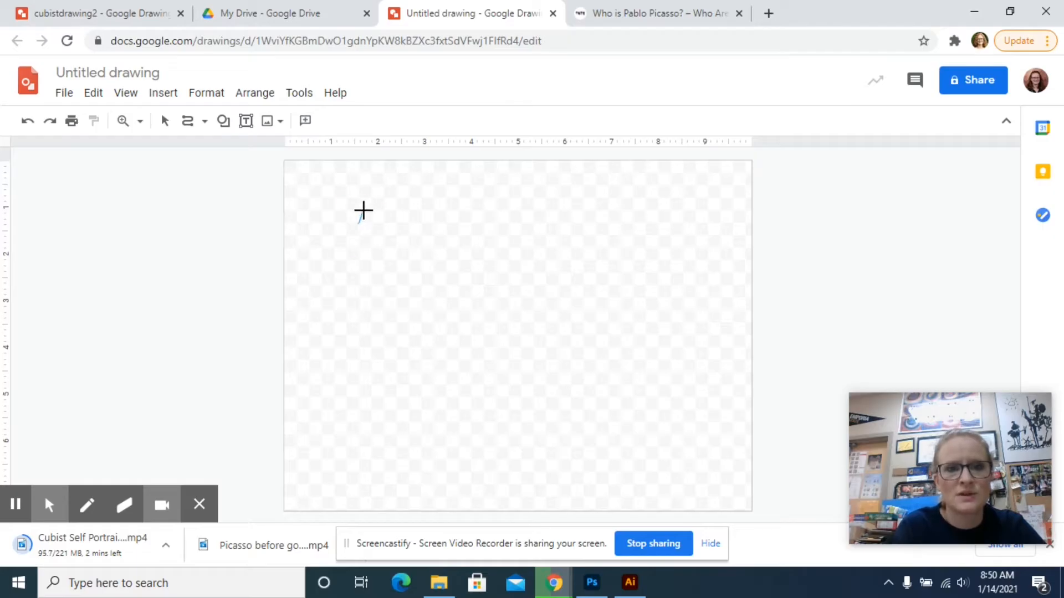
{"action": "left_click", "coordinate": [468, 209]}
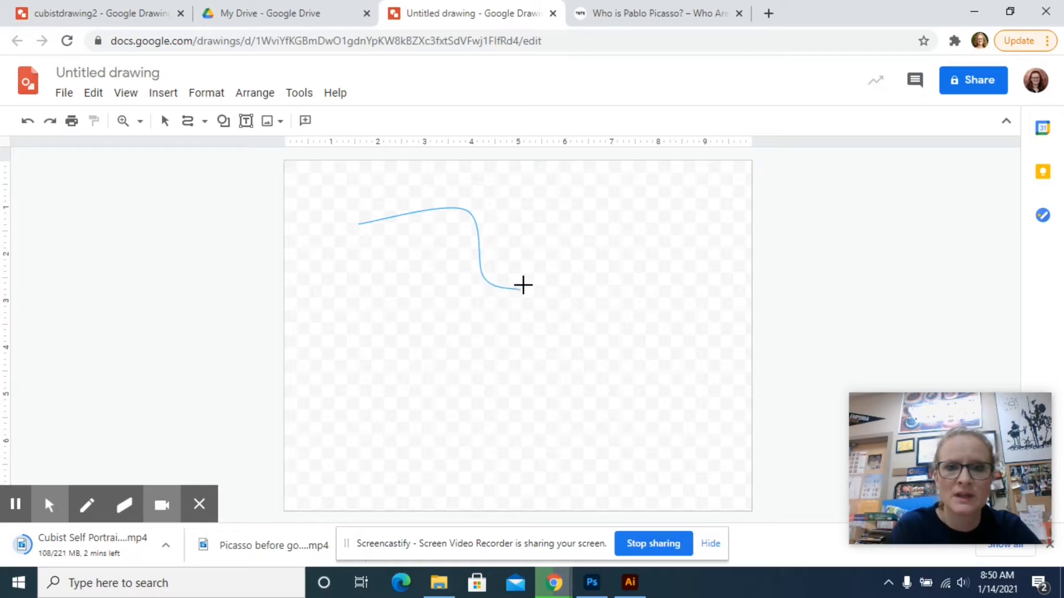
{"action": "left_click", "coordinate": [522, 285]}
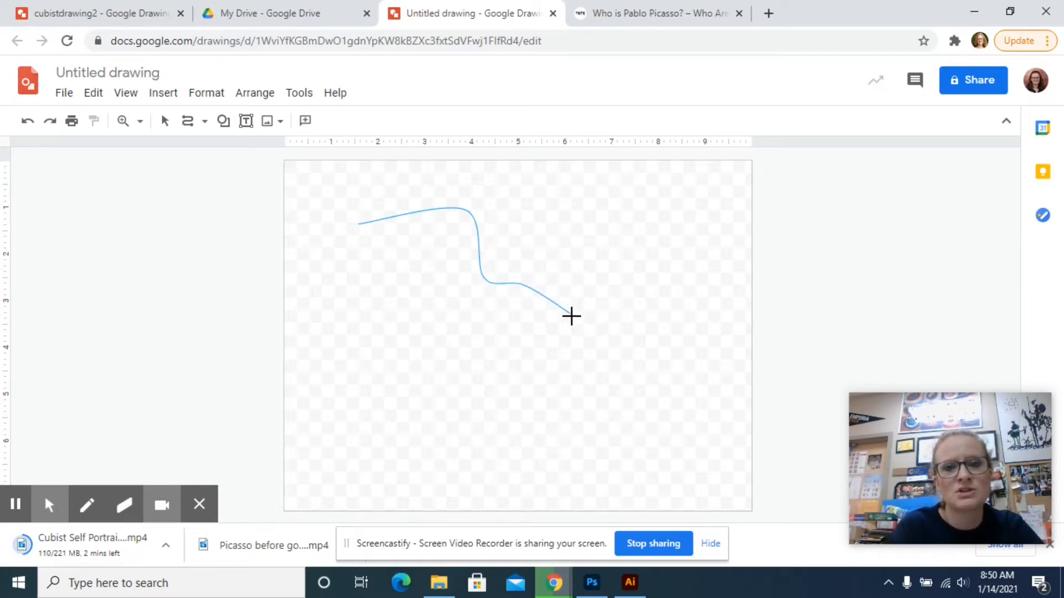
{"action": "left_click", "coordinate": [561, 301]}
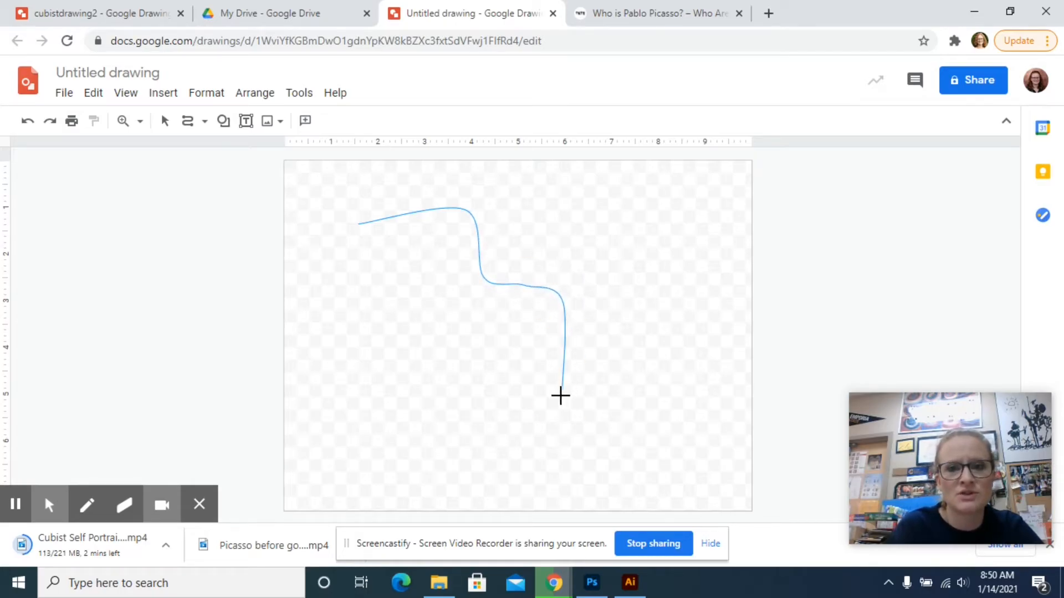
{"action": "left_click", "coordinate": [561, 396]}
{"action": "left_click", "coordinate": [395, 338]}
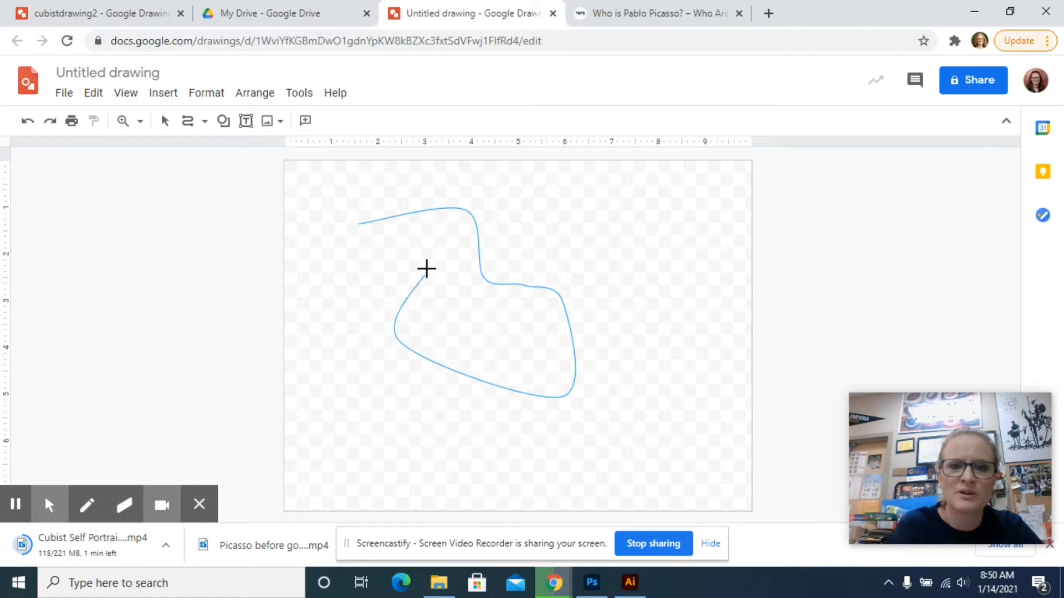
{"action": "left_click", "coordinate": [426, 269]}
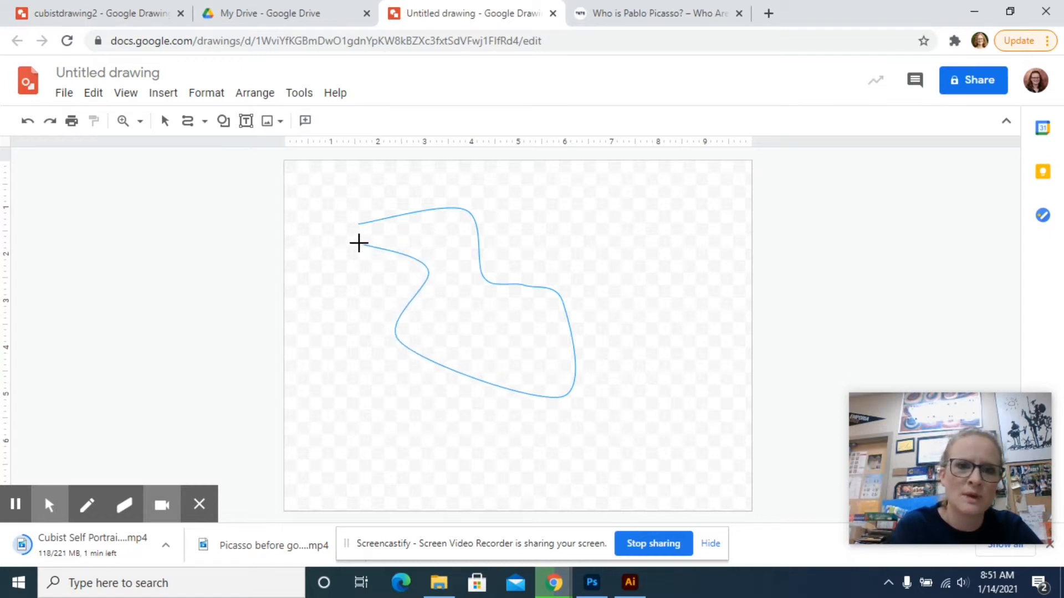
{"action": "left_click", "coordinate": [355, 224]}
{"action": "left_click", "coordinate": [354, 225]}
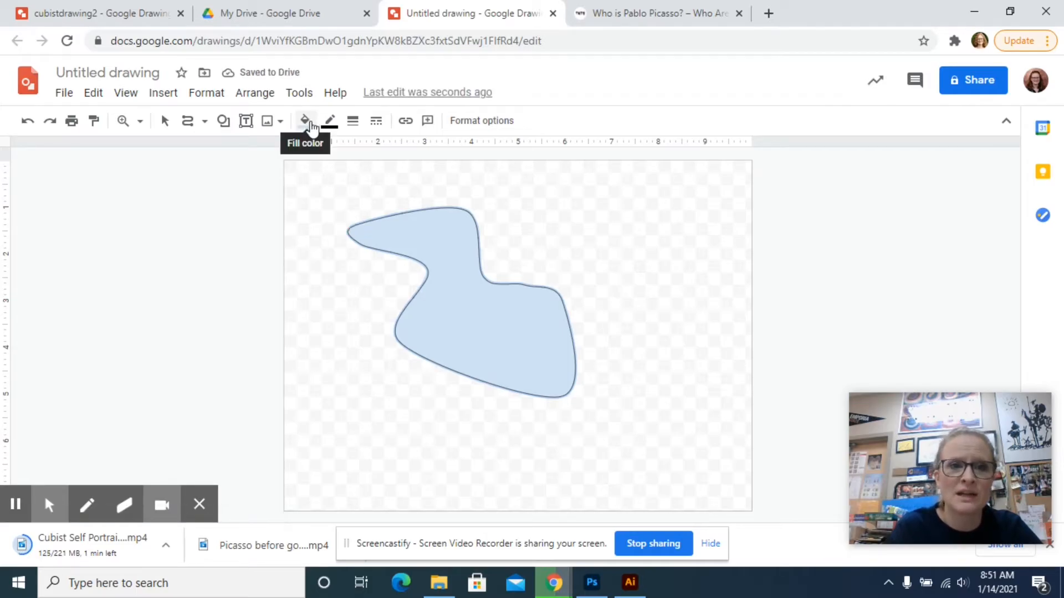
Step: Fill the curved shape with a custom semi-transparent light purple, hex #ca8fdd56
{"action": "left_click", "coordinate": [306, 121]}
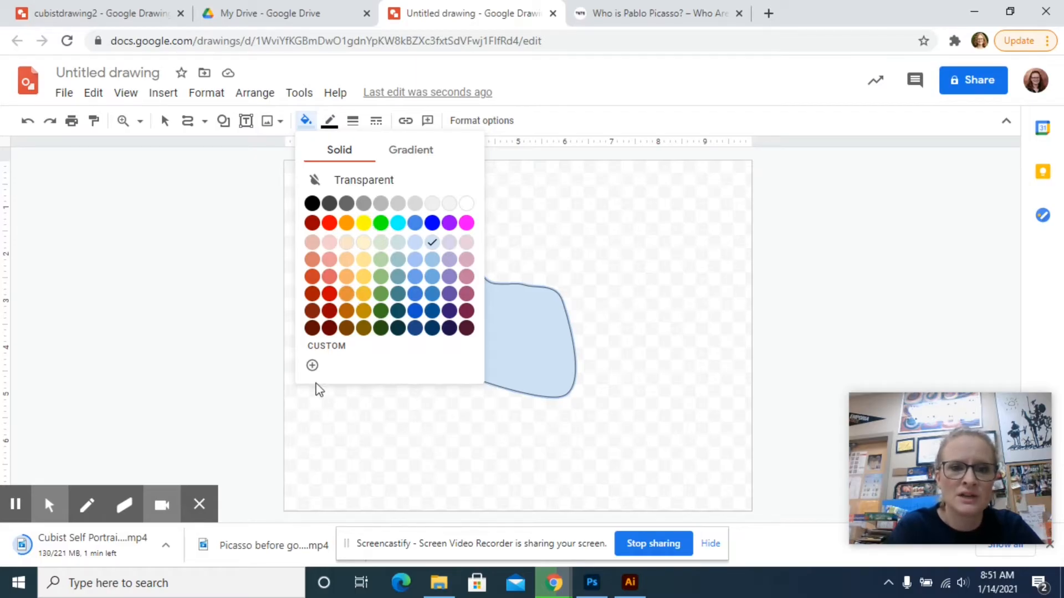
{"action": "left_click", "coordinate": [313, 365]}
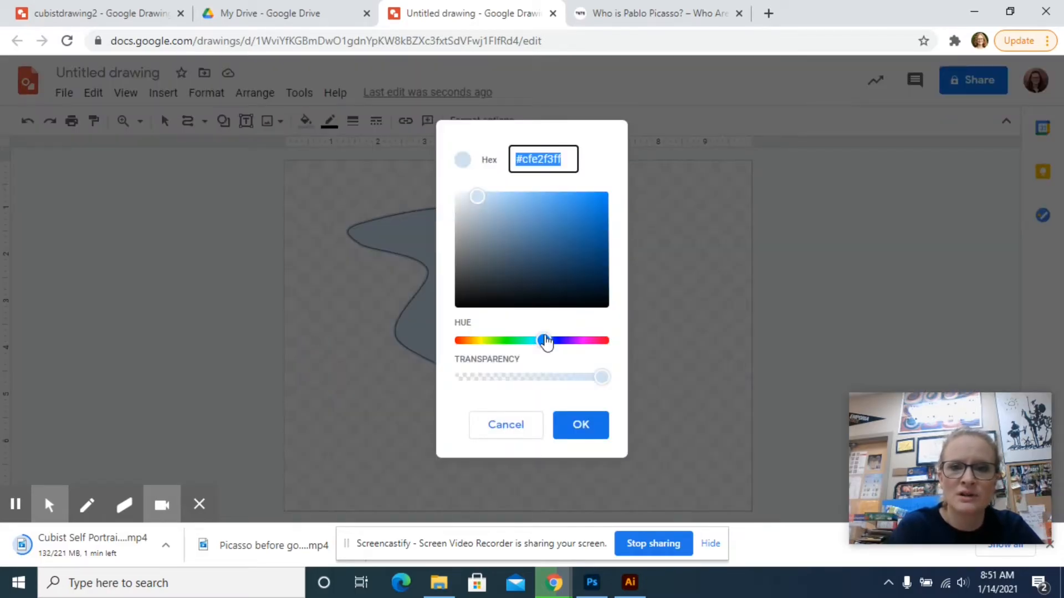
{"action": "left_click_drag", "start_coordinate": [543, 341], "coordinate": [574, 343]}
{"action": "left_click_drag", "start_coordinate": [478, 215], "coordinate": [509, 207]}
{"action": "left_click_drag", "start_coordinate": [602, 377], "coordinate": [509, 378]}
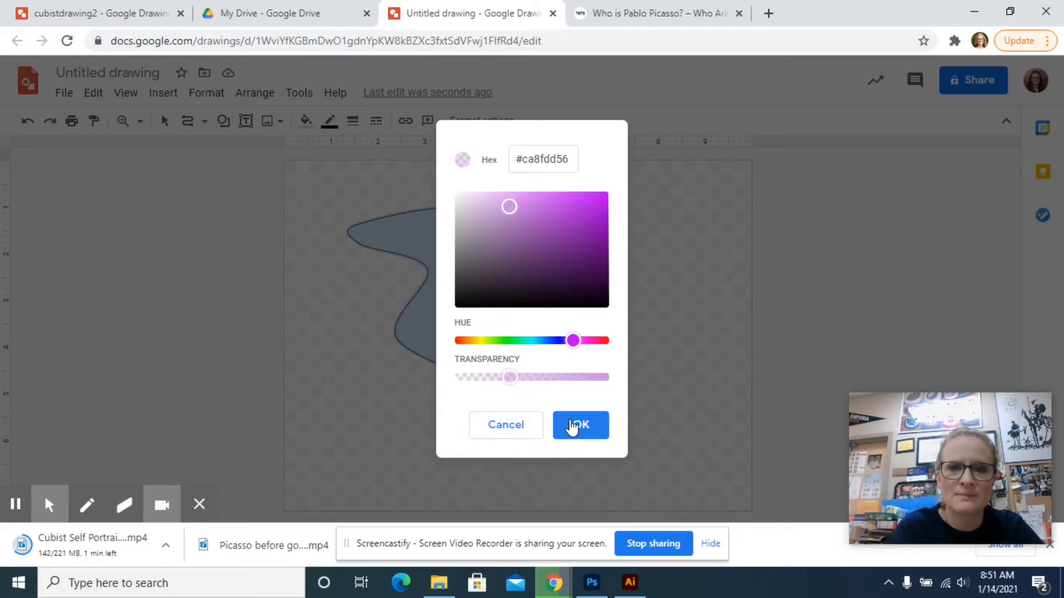
{"action": "left_click", "coordinate": [576, 425]}
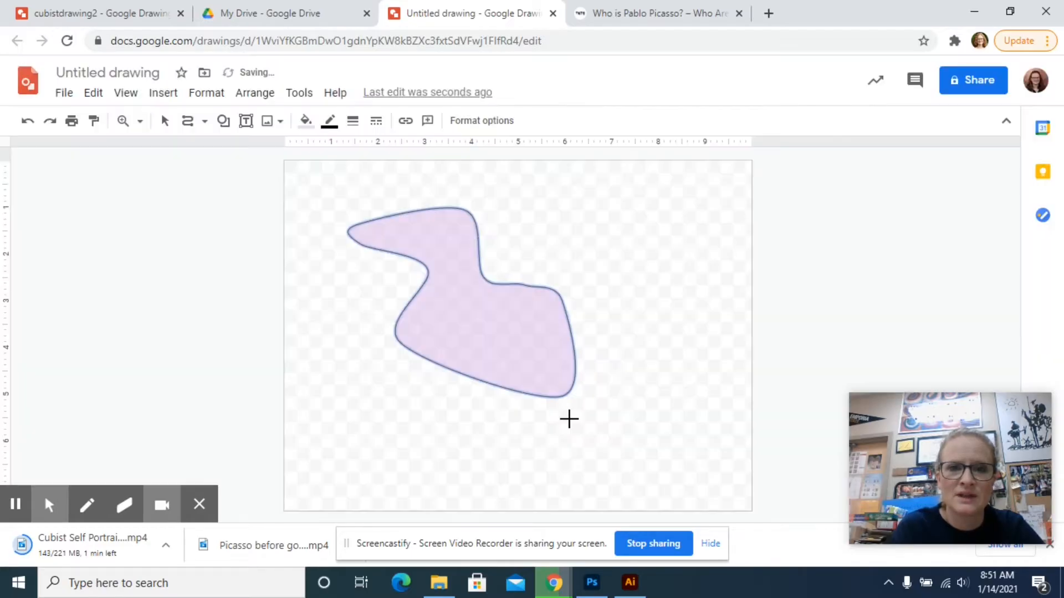
Step: Make the curved shape's outline transparent and return to the Select tool
{"action": "left_click", "coordinate": [338, 125]}
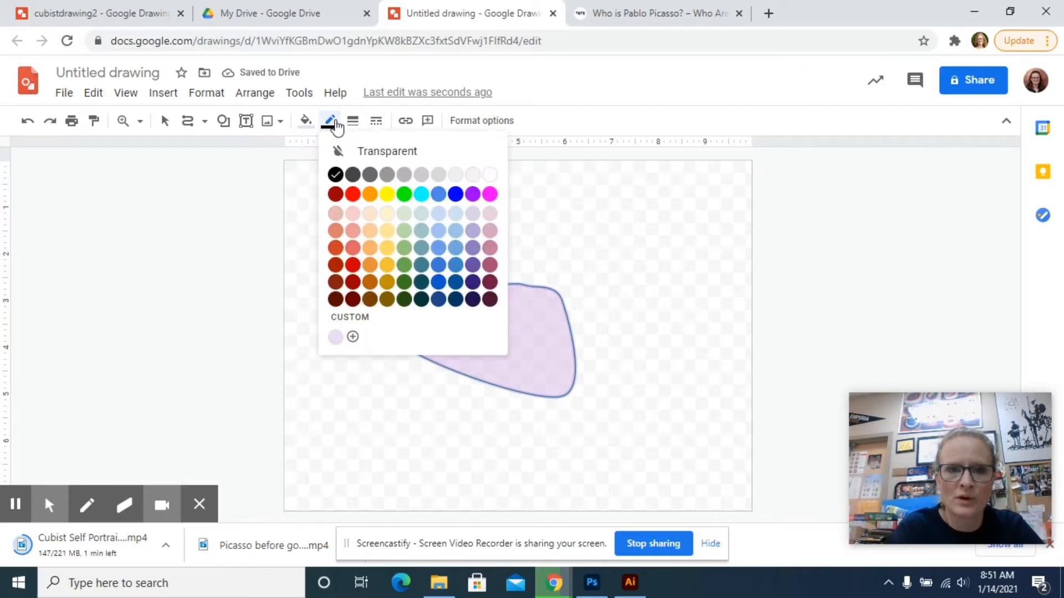
{"action": "left_click", "coordinate": [379, 155]}
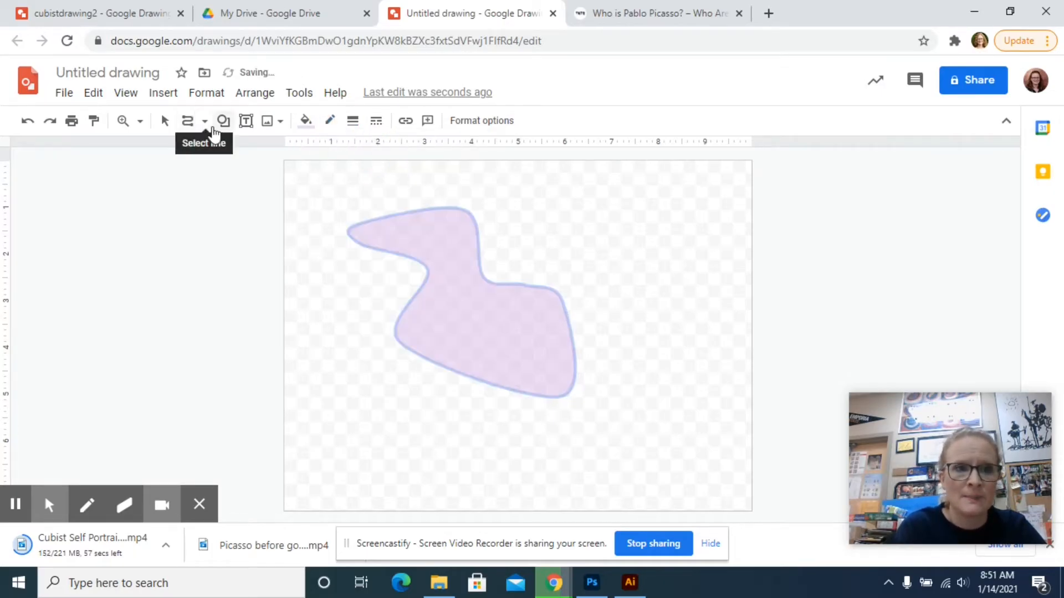
{"action": "left_click", "coordinate": [165, 121]}
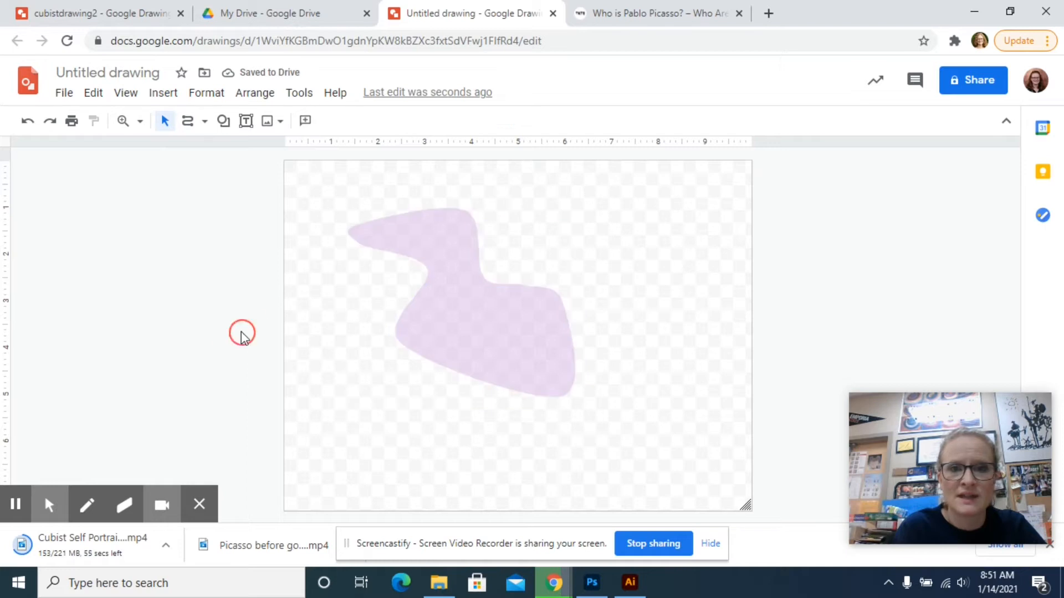
Step: Recolour the curved shape with a solid cyan fill and a dark cornflower blue outline
{"action": "left_click", "coordinate": [530, 361]}
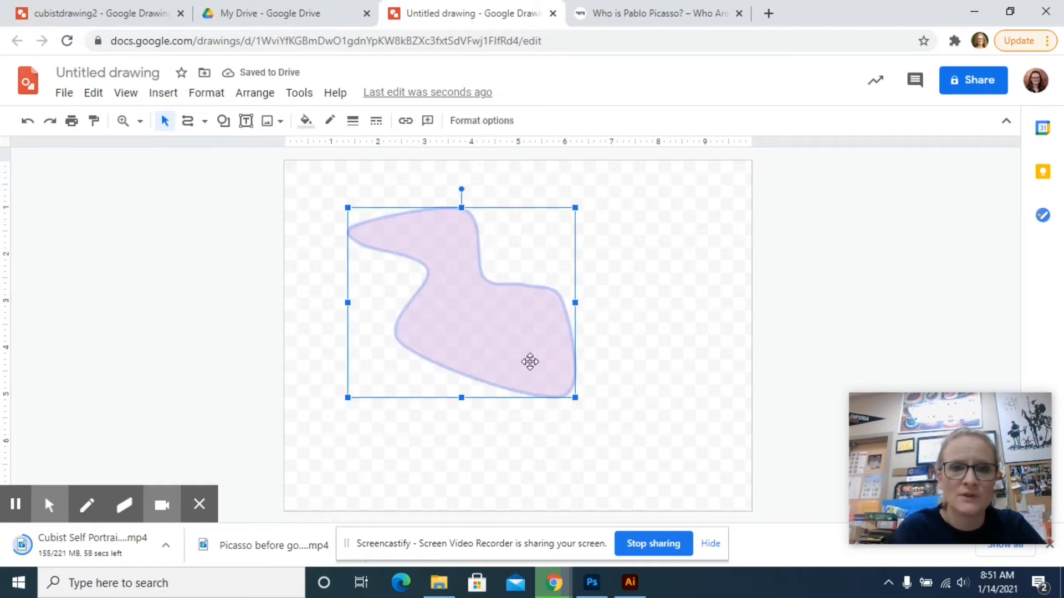
{"action": "left_click", "coordinate": [306, 121]}
{"action": "left_click", "coordinate": [399, 224]}
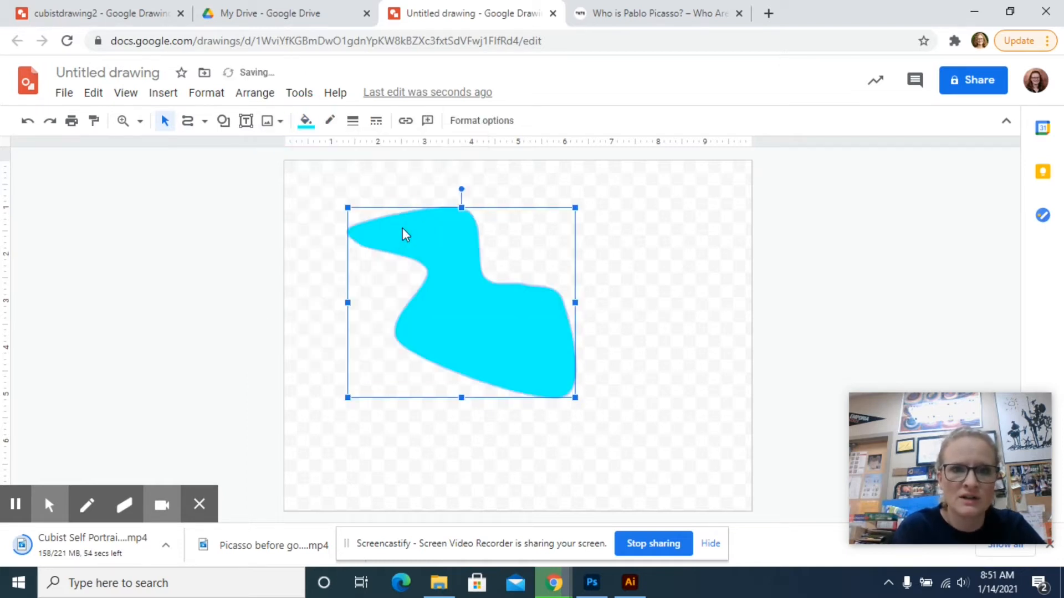
{"action": "left_click", "coordinate": [329, 120]}
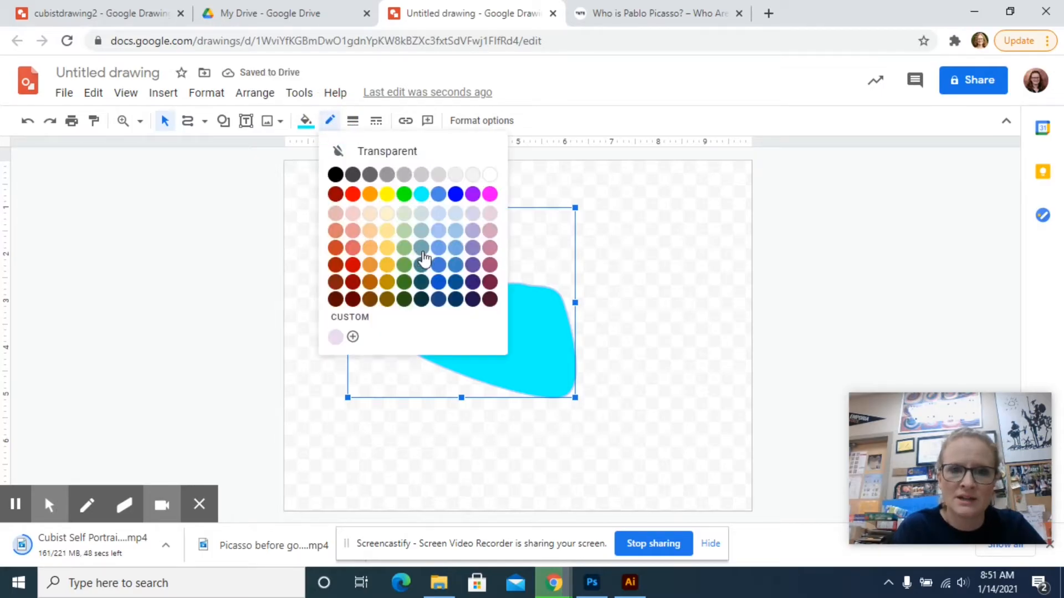
{"action": "left_click", "coordinate": [438, 286]}
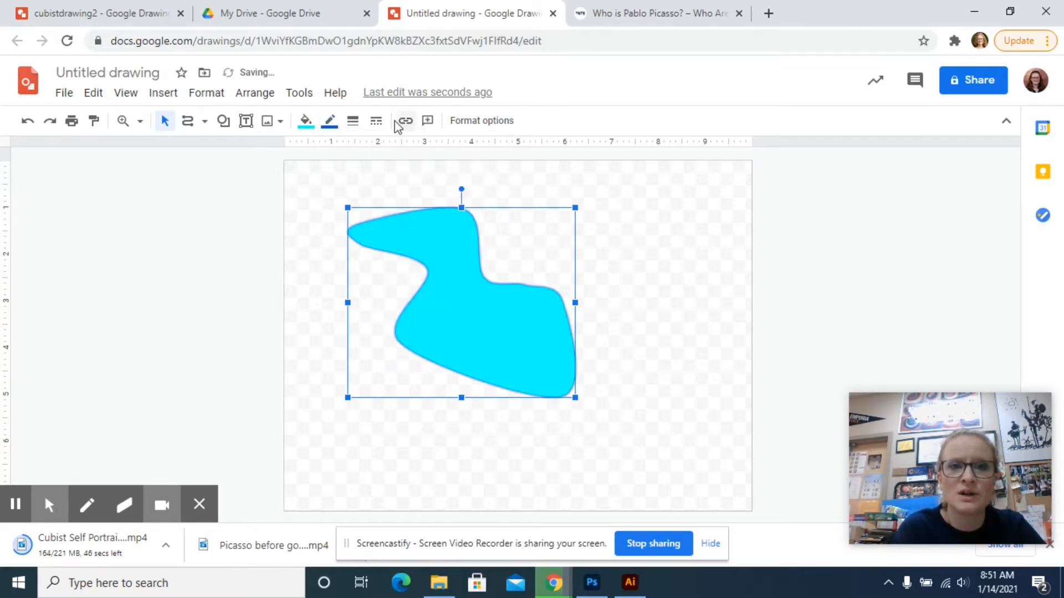
Step: Try a 24px outline weight on the cyan shape, set the weight to 1px instead, and deselect the shape
{"action": "left_click", "coordinate": [354, 123]}
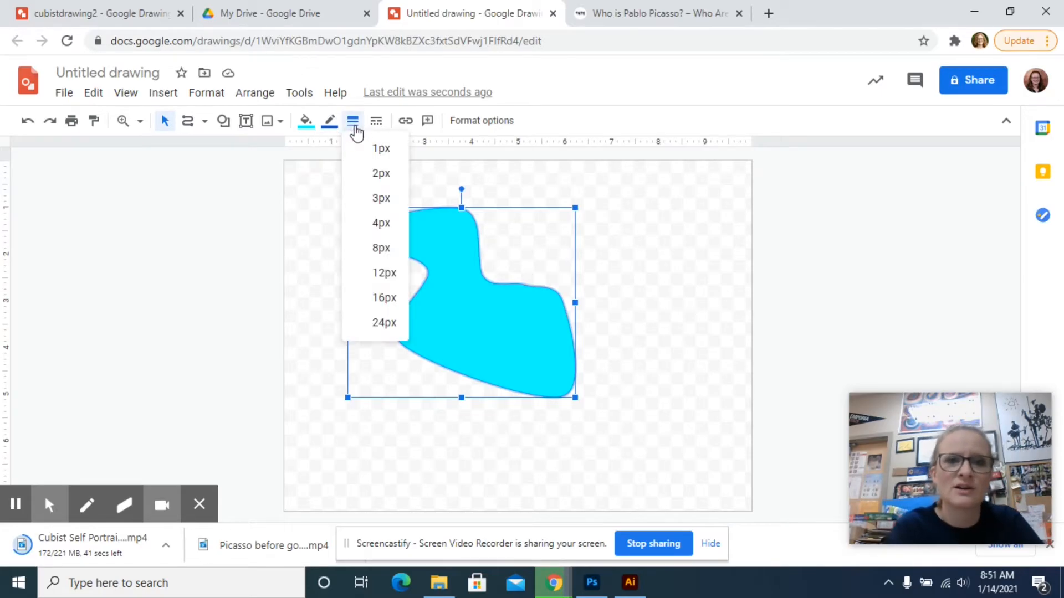
{"action": "left_click", "coordinate": [385, 323]}
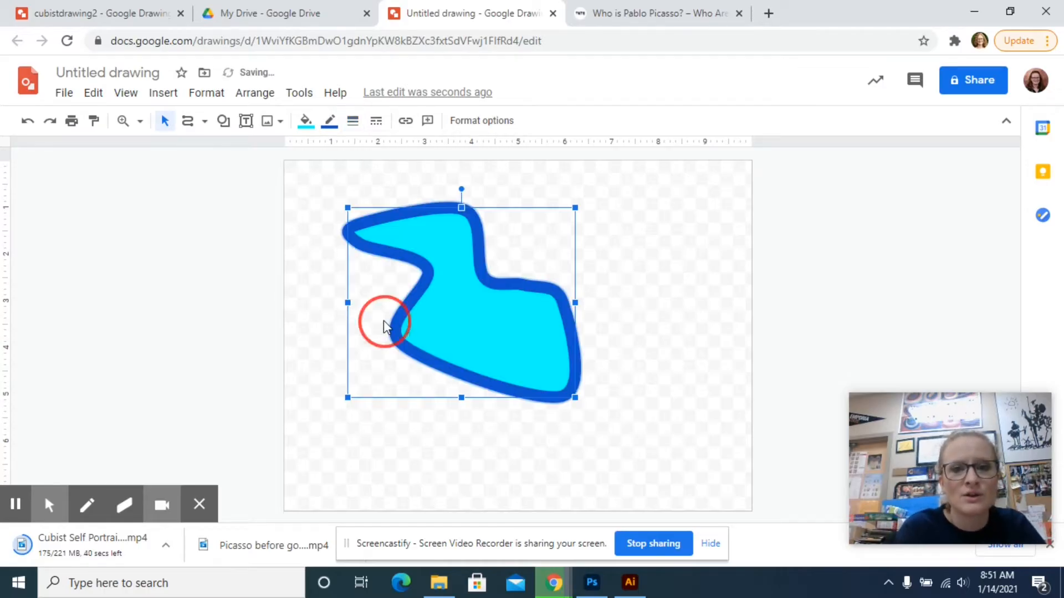
{"action": "left_click", "coordinate": [353, 122]}
{"action": "left_click", "coordinate": [368, 151]}
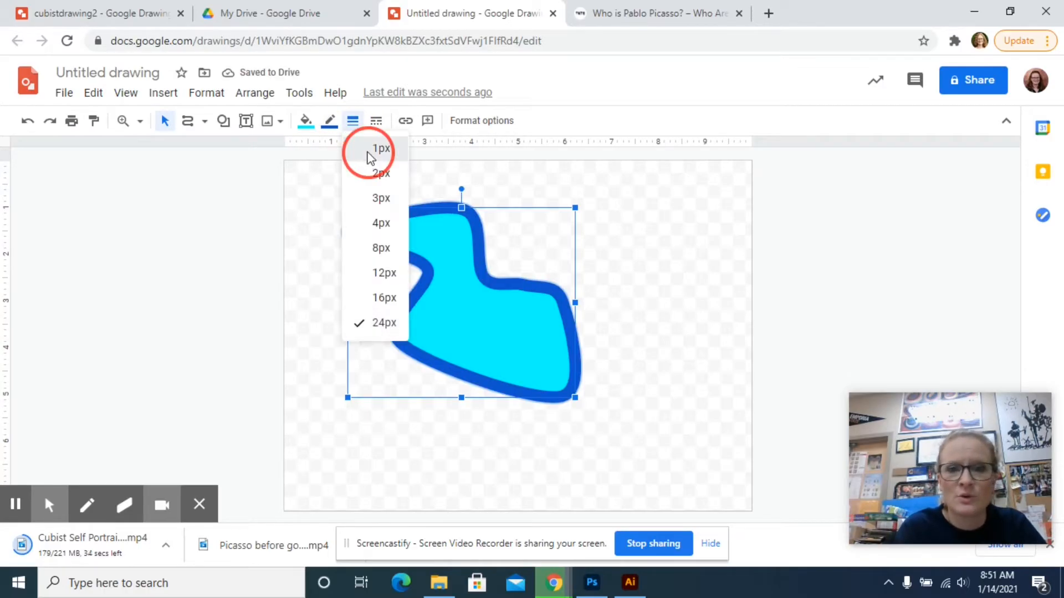
{"action": "left_click", "coordinate": [297, 252]}
Step: Draw a closed narrow triangle with the Polyline tool to the right of the cyan shape
{"action": "left_click", "coordinate": [204, 121]}
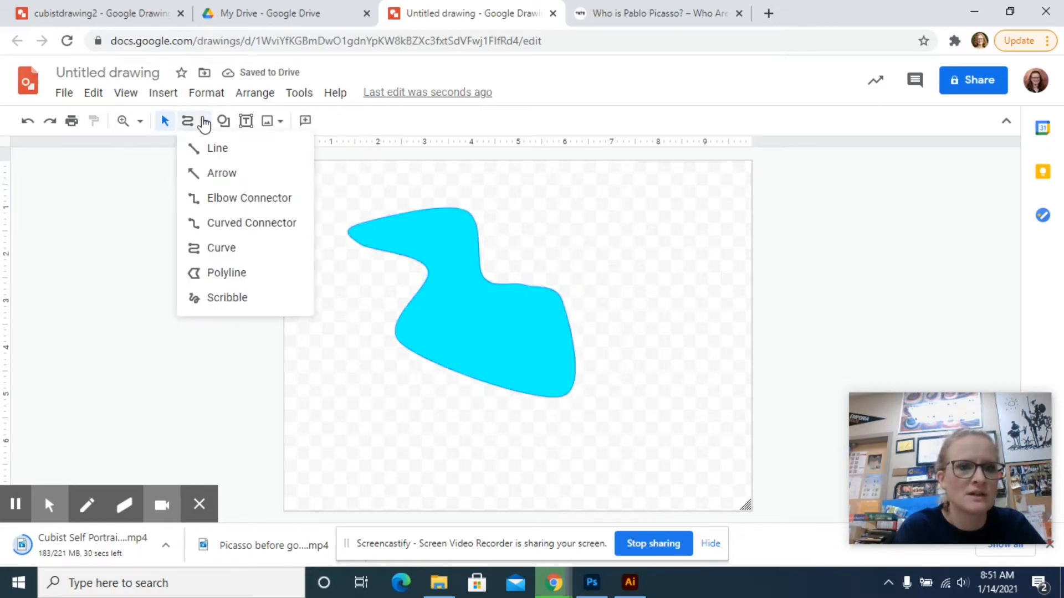
{"action": "left_click", "coordinate": [227, 273]}
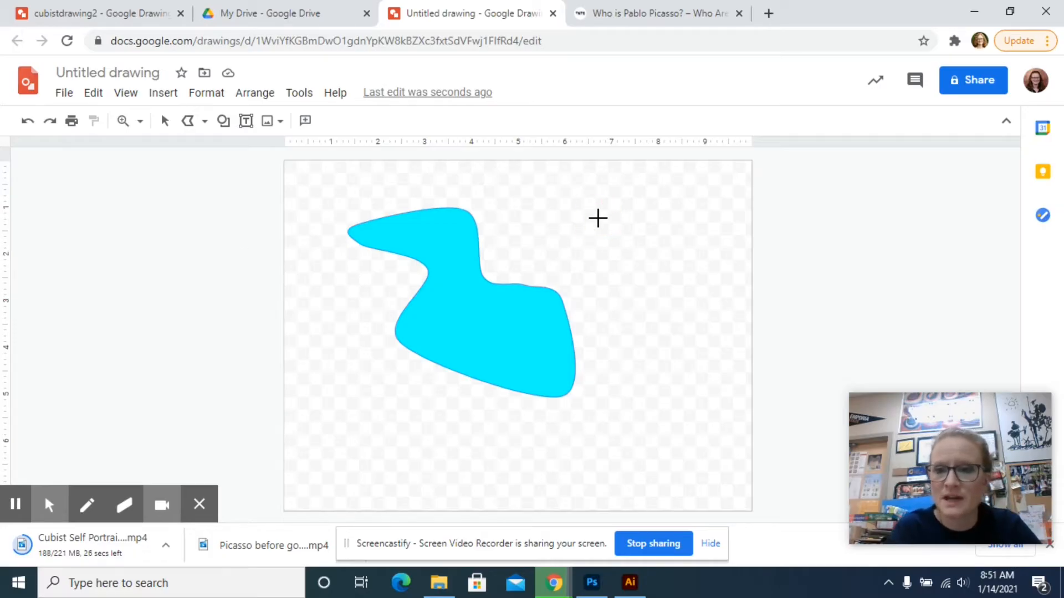
{"action": "left_click", "coordinate": [598, 219]}
{"action": "left_click", "coordinate": [576, 287]}
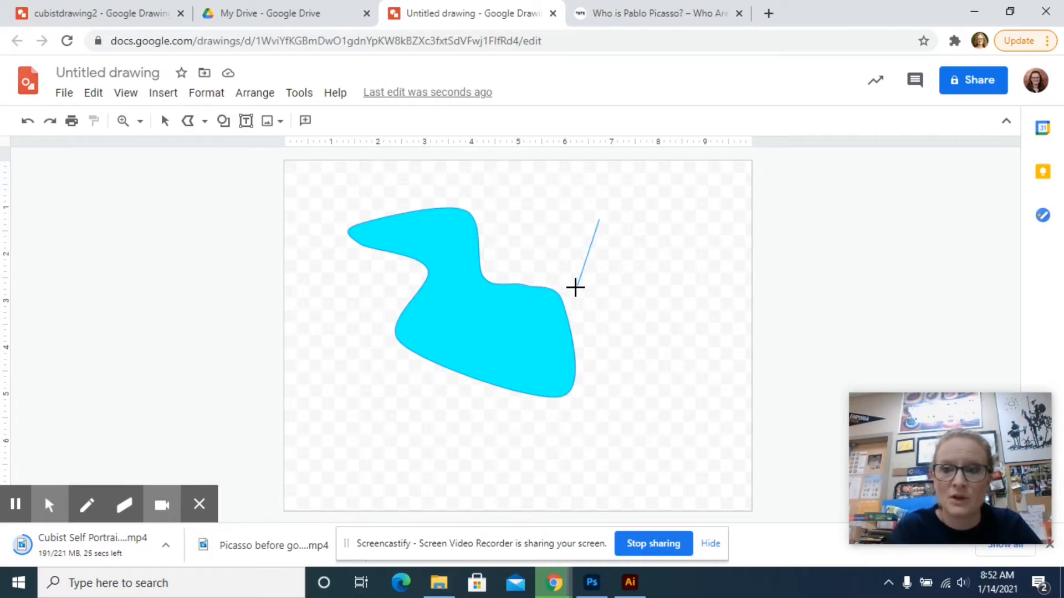
{"action": "left_click", "coordinate": [639, 336]}
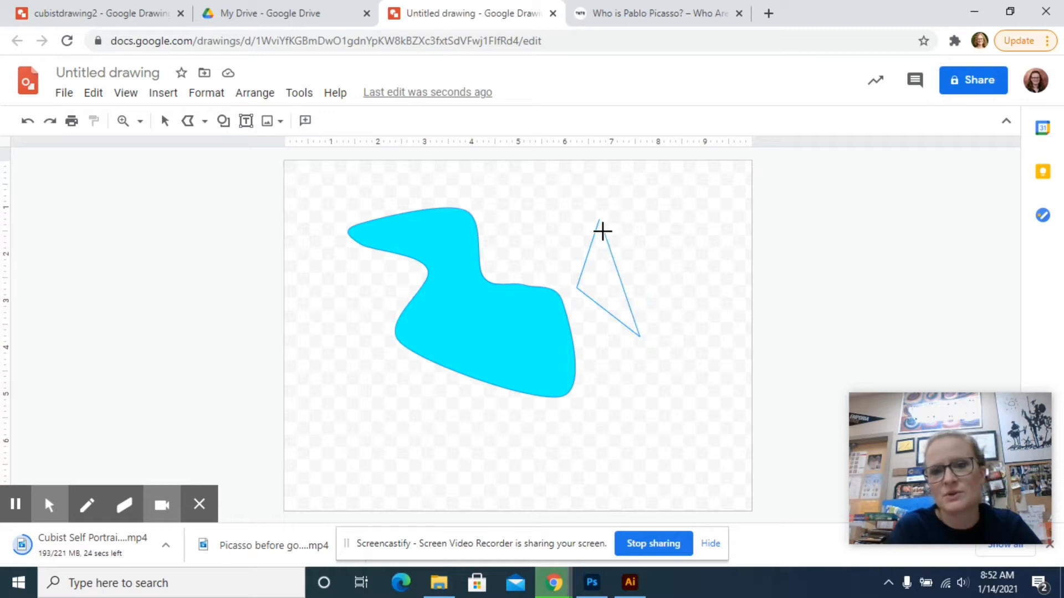
{"action": "left_click", "coordinate": [598, 220]}
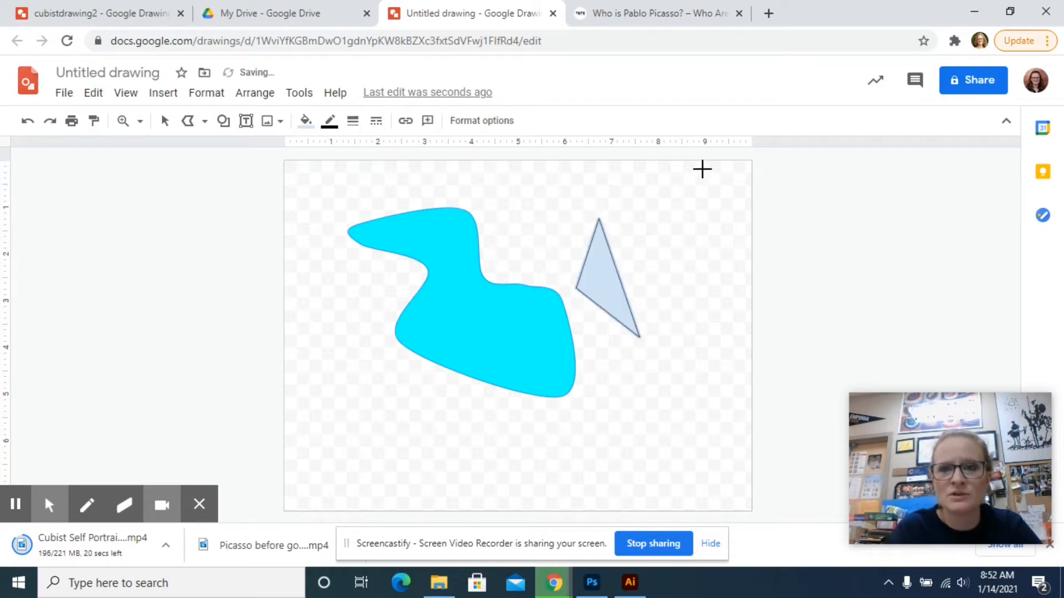
Step: Draw a tall closed zigzag polygon with the Polyline tool along the canvas's right edge, beside the triangle
{"action": "left_click", "coordinate": [703, 169]}
{"action": "left_click", "coordinate": [611, 194]}
{"action": "left_click", "coordinate": [663, 232]}
{"action": "left_click", "coordinate": [636, 253]}
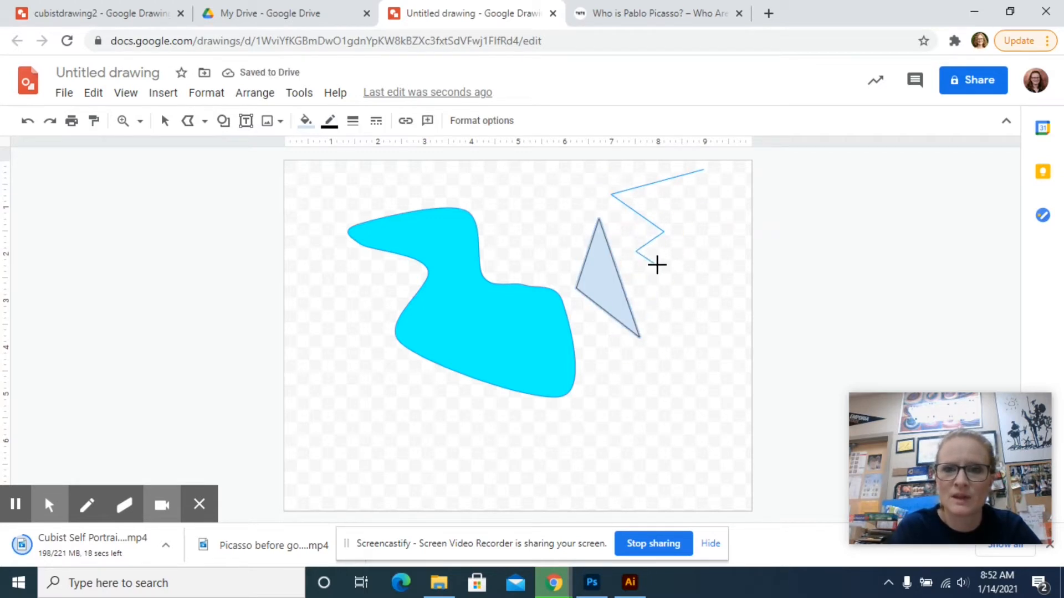
{"action": "left_click", "coordinate": [658, 266]}
{"action": "left_click", "coordinate": [685, 256]}
{"action": "left_click", "coordinate": [700, 295]}
{"action": "left_click", "coordinate": [660, 317]}
{"action": "left_click", "coordinate": [682, 395]}
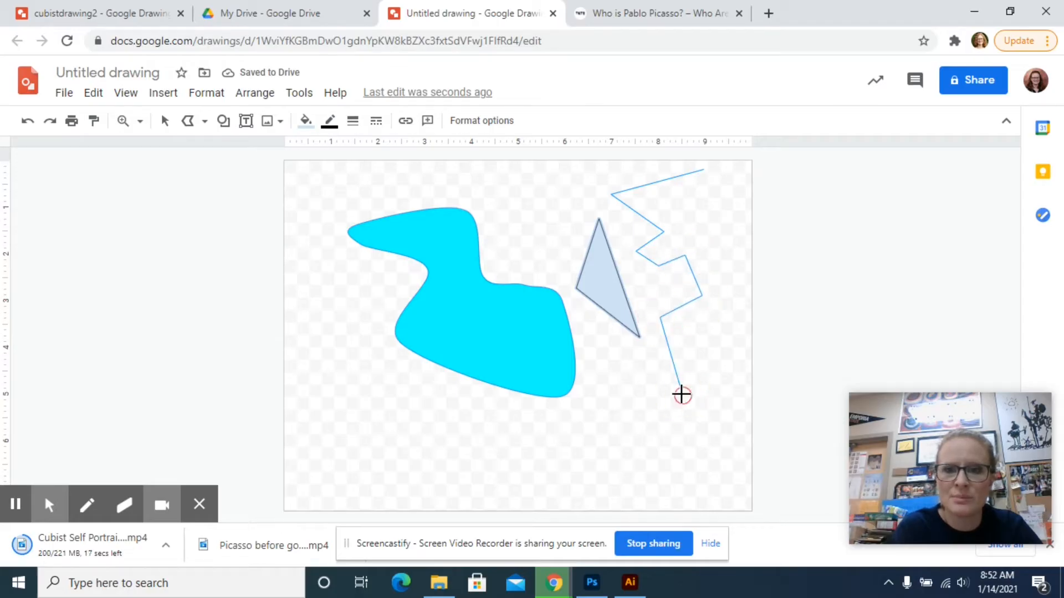
{"action": "left_click", "coordinate": [605, 419]}
{"action": "left_click", "coordinate": [613, 468]}
{"action": "left_click", "coordinate": [683, 490]}
{"action": "left_click", "coordinate": [712, 436]}
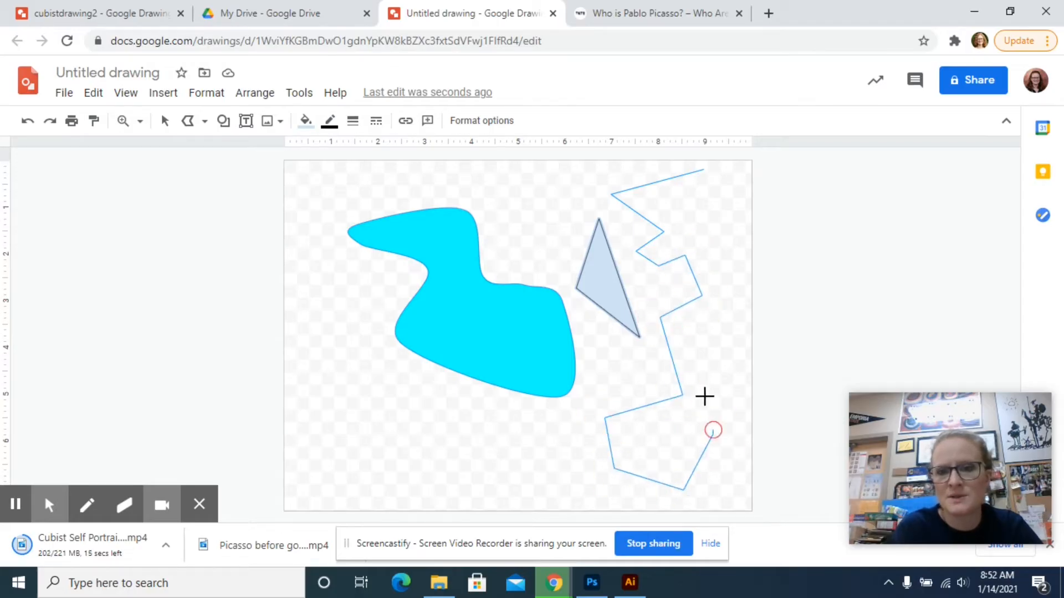
{"action": "left_click", "coordinate": [702, 377]}
{"action": "left_click", "coordinate": [723, 339]}
{"action": "left_click", "coordinate": [738, 283]}
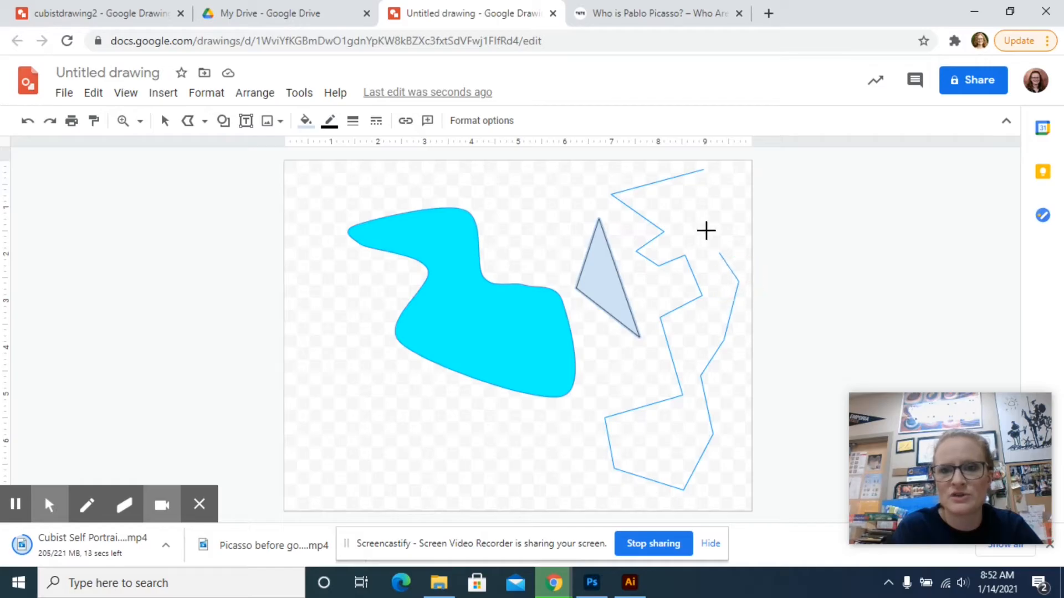
{"action": "left_click", "coordinate": [701, 217]}
{"action": "left_click", "coordinate": [702, 170]}
{"action": "left_click", "coordinate": [703, 171]}
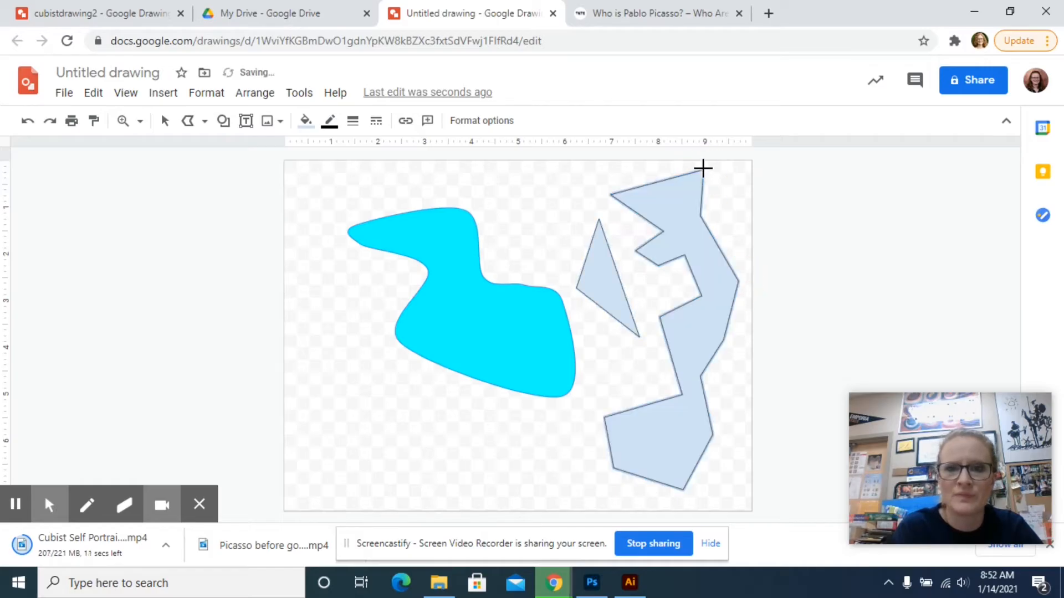
Step: Scribble a long winding line across the cyan shape and a closed curvy loop over the zigzag polygon
{"action": "left_click", "coordinate": [205, 121]}
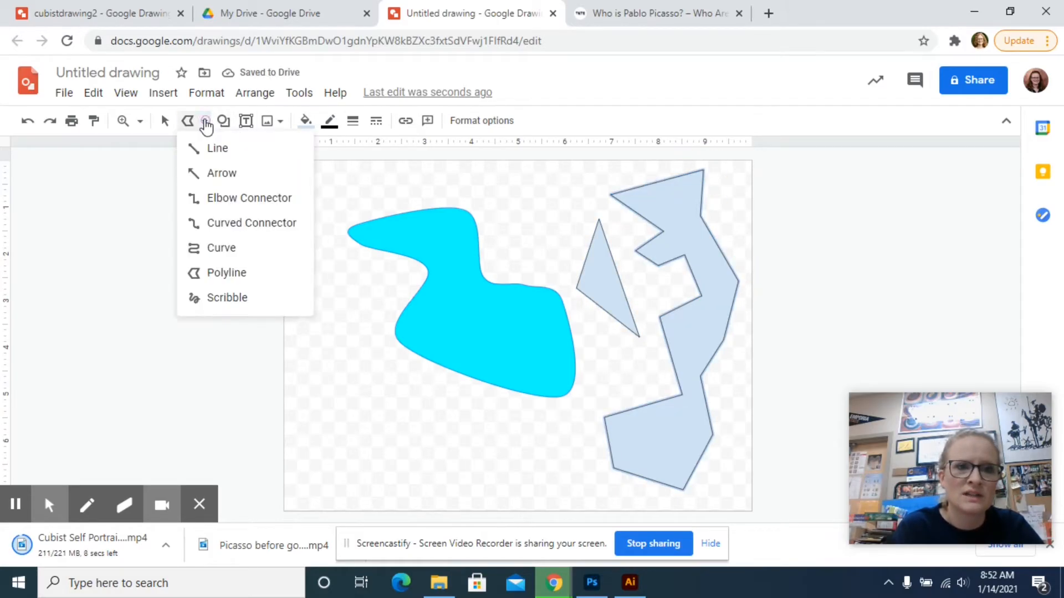
{"action": "left_click", "coordinate": [224, 299]}
{"action": "mouse_move", "coordinate": [381, 444]}
{"action": "left_mouse_down"}
{"action": "mouse_move", "coordinate": [361, 356]}
{"action": "mouse_move", "coordinate": [415, 421]}
{"action": "mouse_move", "coordinate": [431, 424]}
{"action": "mouse_move", "coordinate": [446, 367]}
{"action": "mouse_move", "coordinate": [354, 302]}
{"action": "mouse_move", "coordinate": [410, 231]}
{"action": "mouse_move", "coordinate": [462, 309]}
{"action": "mouse_move", "coordinate": [510, 211]}
{"action": "mouse_move", "coordinate": [556, 270]}
{"action": "mouse_move", "coordinate": [484, 328]}
{"action": "mouse_move", "coordinate": [534, 387]}
{"action": "mouse_move", "coordinate": [578, 399]}
{"action": "mouse_move", "coordinate": [549, 450]}
{"action": "mouse_move", "coordinate": [471, 444]}
{"action": "mouse_move", "coordinate": [483, 481]}
{"action": "left_mouse_up"}
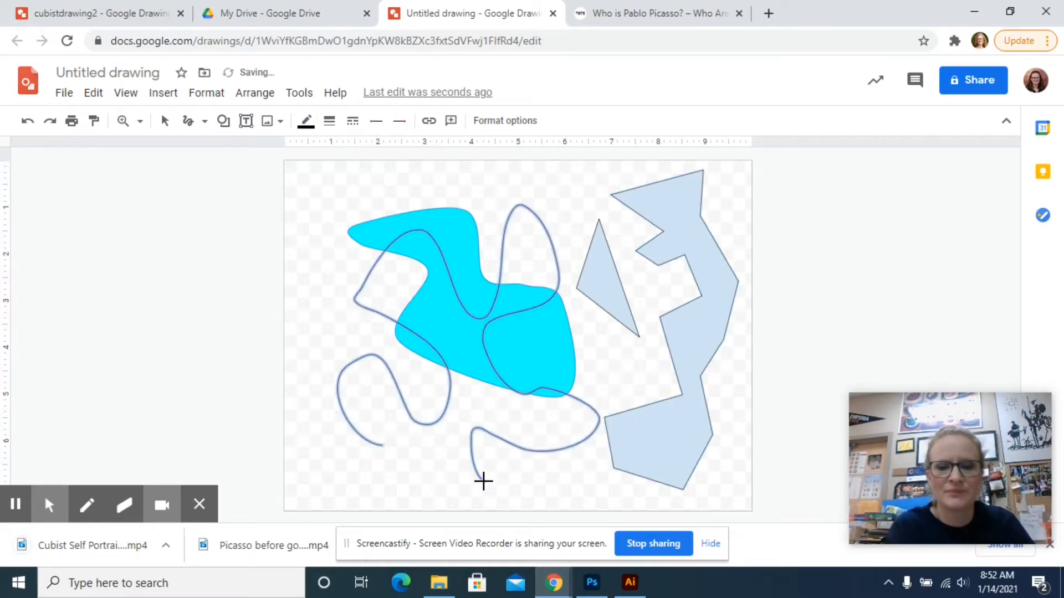
{"action": "mouse_move", "coordinate": [687, 216]}
{"action": "left_mouse_down"}
{"action": "mouse_move", "coordinate": [647, 201]}
{"action": "mouse_move", "coordinate": [638, 264]}
{"action": "mouse_move", "coordinate": [679, 304]}
{"action": "mouse_move", "coordinate": [620, 350]}
{"action": "mouse_move", "coordinate": [706, 359]}
{"action": "mouse_move", "coordinate": [716, 275]}
{"action": "mouse_move", "coordinate": [688, 217]}
{"action": "left_mouse_up"}
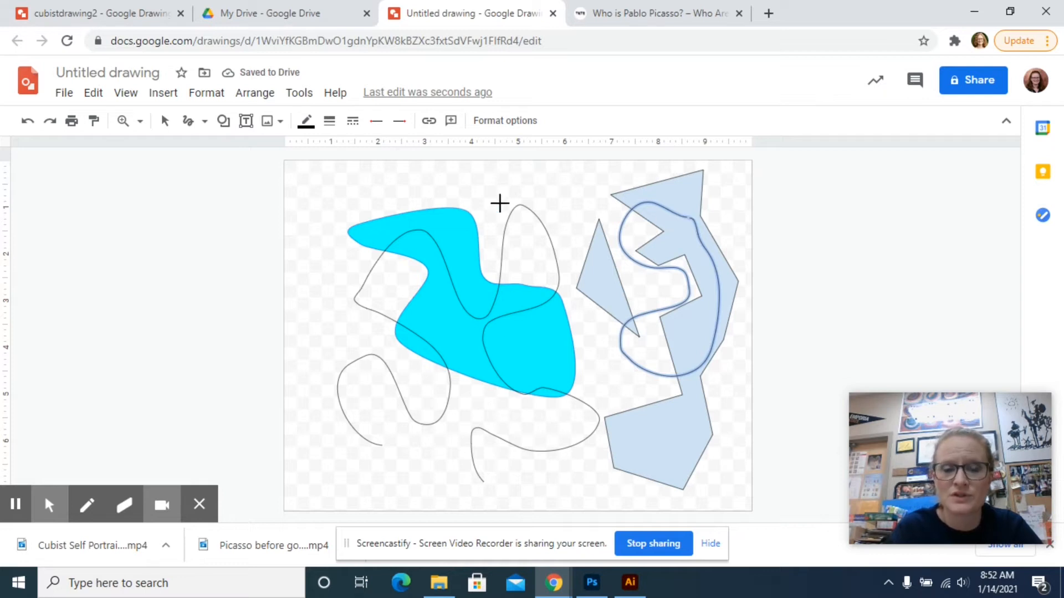
Step: Scribble a row of short, roughly vertical strokes over the upper part of the cyan shape
{"action": "left_click_drag", "start_coordinate": [342, 186], "coordinate": [357, 227]}
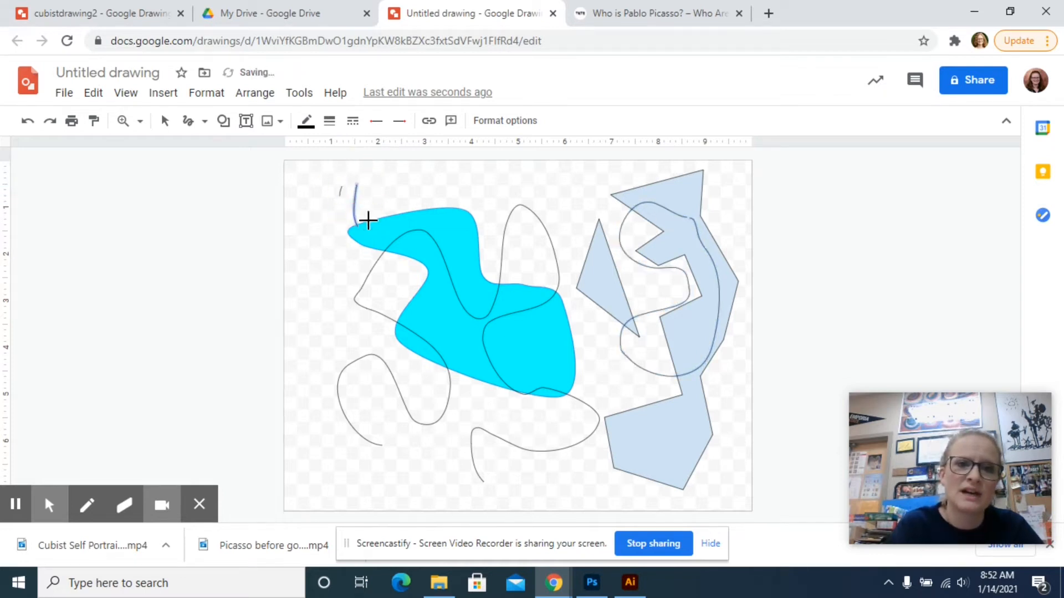
{"action": "left_click_drag", "start_coordinate": [379, 188], "coordinate": [383, 251]}
{"action": "left_click_drag", "start_coordinate": [408, 173], "coordinate": [424, 258]}
{"action": "left_click_drag", "start_coordinate": [457, 193], "coordinate": [456, 345]}
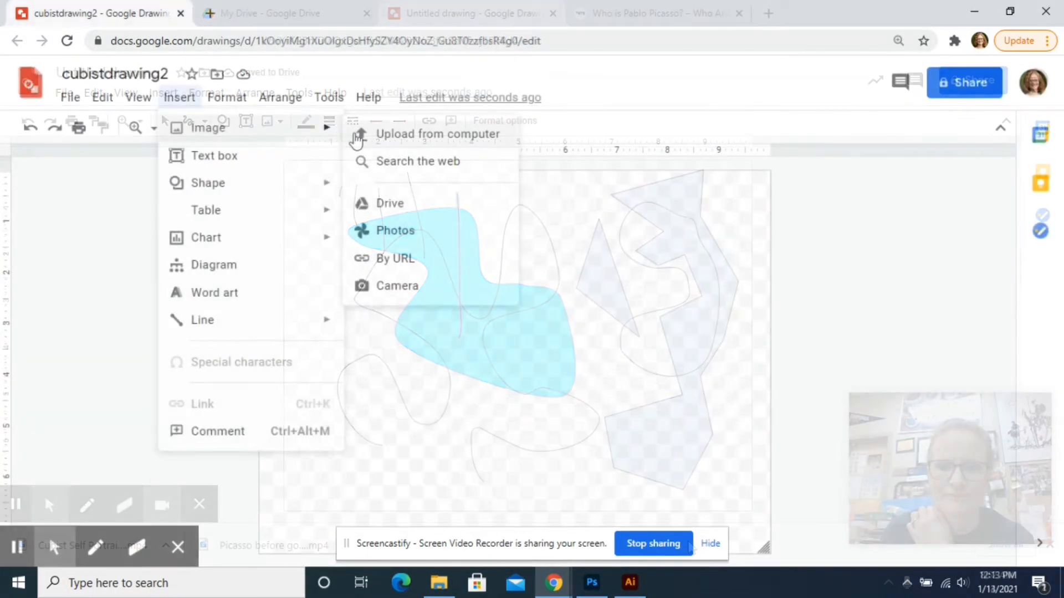
Step: Insert the portrait photo from the computer into cubistdrawing2, enlarge it proportionally and centre it on the canvas
{"action": "left_click", "coordinate": [356, 135]}
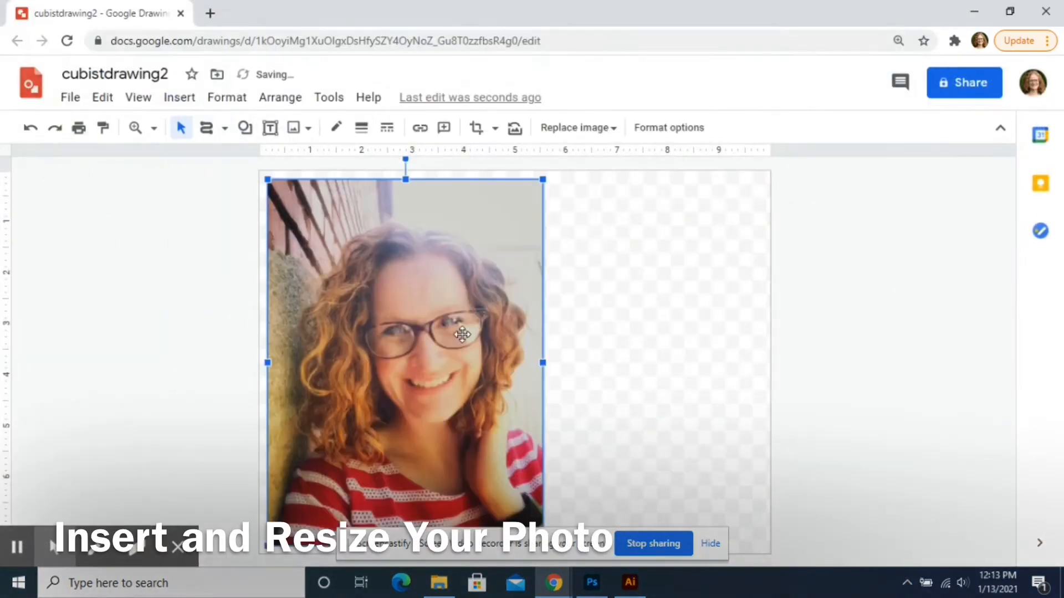
{"action": "left_click_drag", "start_coordinate": [546, 179], "coordinate": [595, 161]}
{"action": "left_click_drag", "start_coordinate": [451, 311], "coordinate": [489, 351]}
{"action": "left_click_drag", "start_coordinate": [557, 289], "coordinate": [564, 301]}
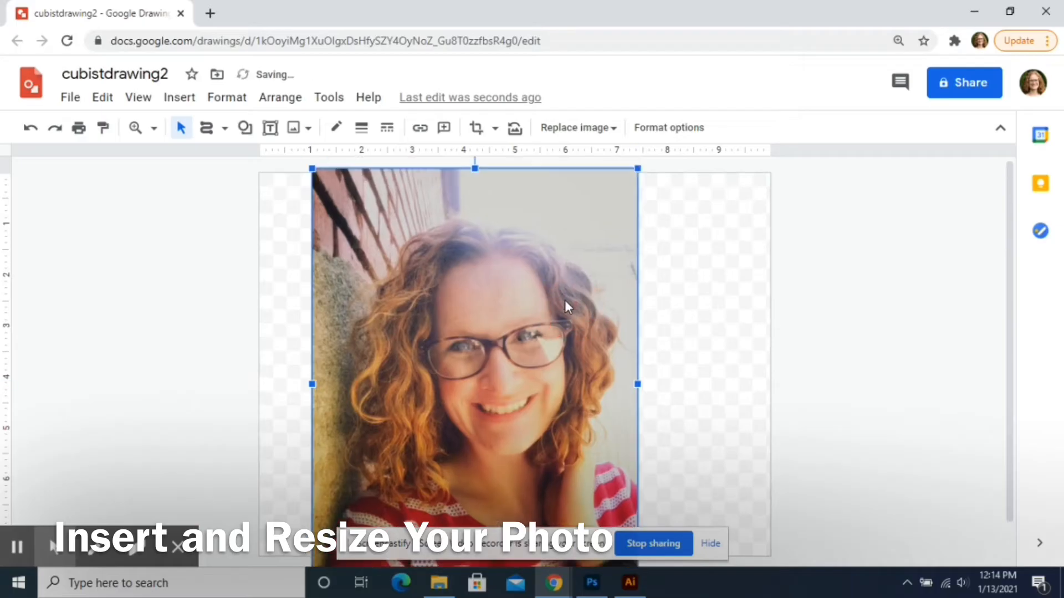
{"action": "left_click_drag", "start_coordinate": [639, 167], "coordinate": [675, 160]}
{"action": "left_click_drag", "start_coordinate": [565, 284], "coordinate": [582, 316]}
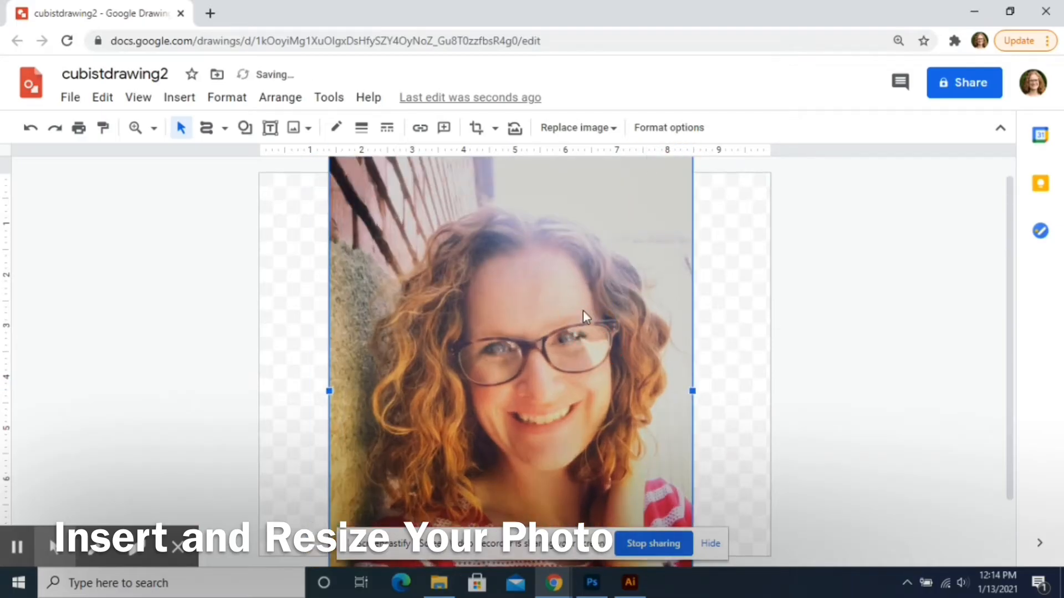
Step: Trace the outline of the face in the photo as a closed shape with the Curve tool
{"action": "left_click", "coordinate": [210, 132]}
{"action": "left_click", "coordinate": [225, 128]}
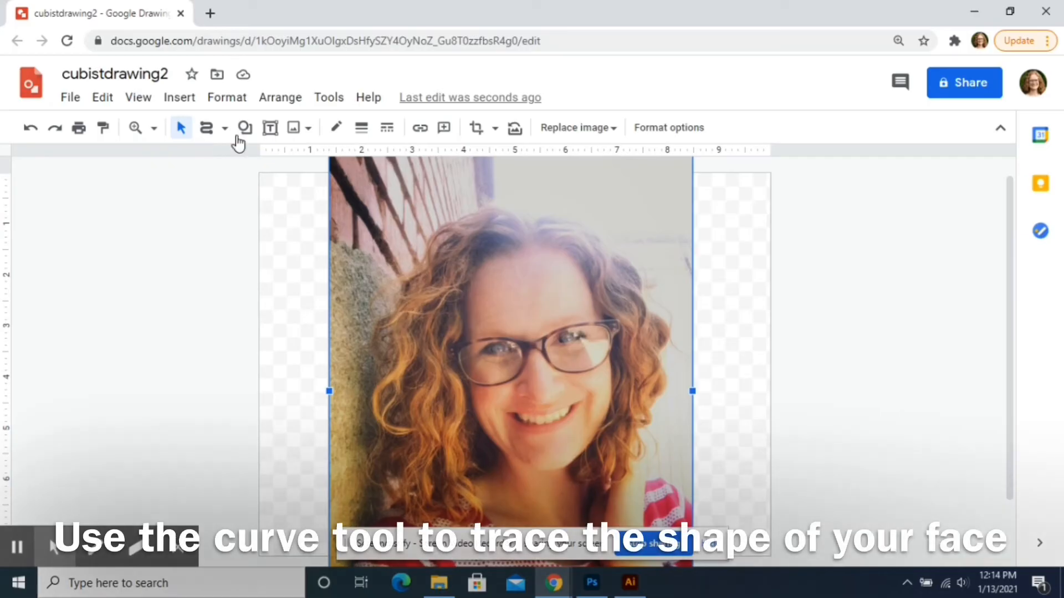
{"action": "left_click", "coordinate": [207, 128]}
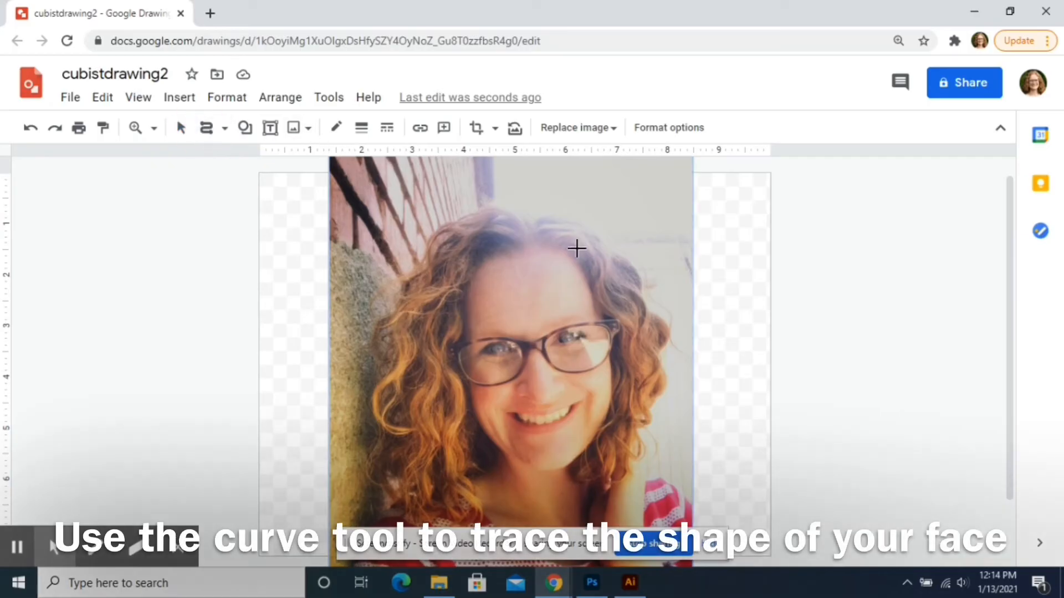
{"action": "left_click", "coordinate": [485, 260]}
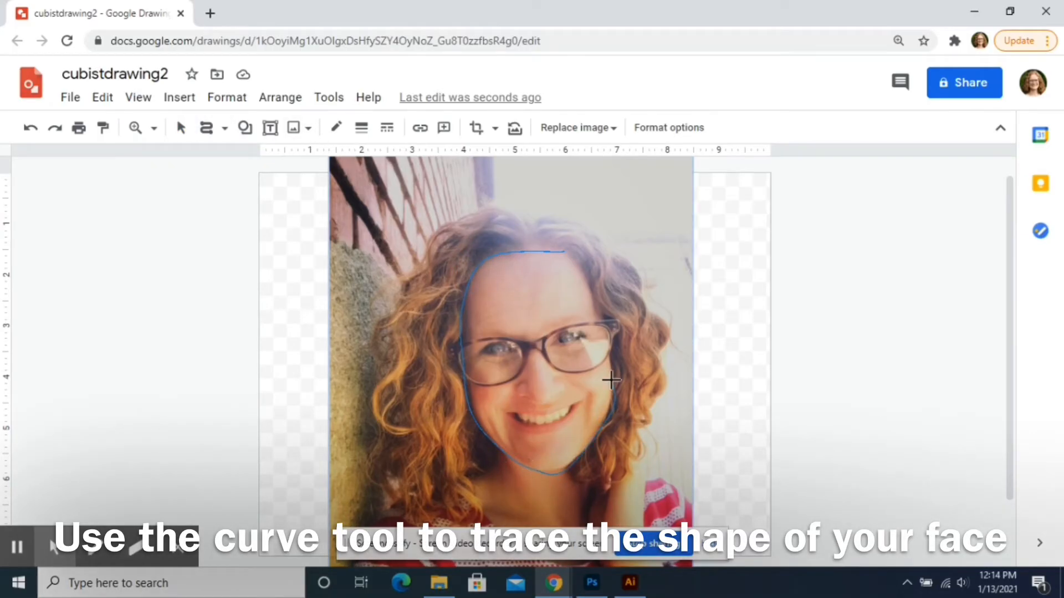
{"action": "left_click", "coordinate": [563, 250]}
Step: Fill the face shape with a solid light yellow and give it a thicker black outline
{"action": "left_click", "coordinate": [335, 127]}
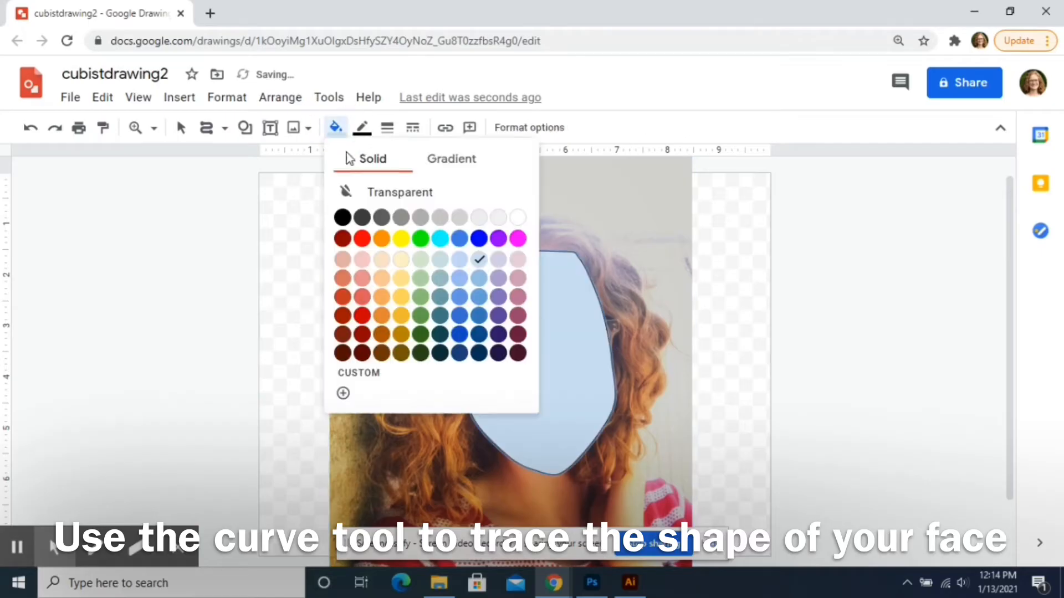
{"action": "left_click", "coordinate": [403, 298]}
{"action": "left_click", "coordinate": [386, 127]}
{"action": "left_click", "coordinate": [408, 268]}
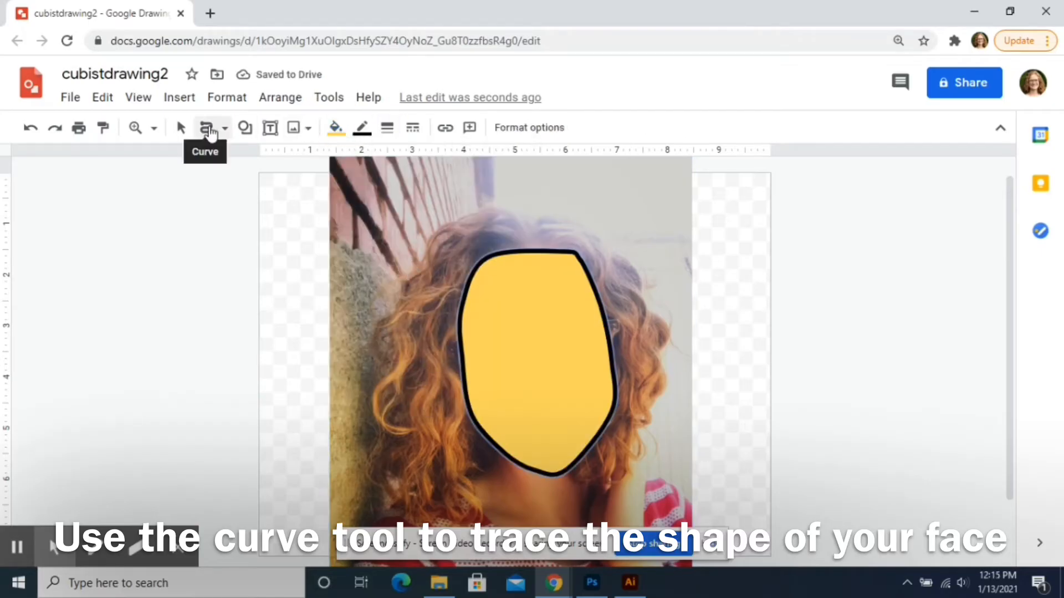
Step: Trace the wavy hair to the right of the face as a closed curve and fill it with orange
{"action": "left_click", "coordinate": [210, 128]}
{"action": "left_click", "coordinate": [535, 251]}
{"action": "left_click", "coordinate": [531, 231]}
{"action": "left_click", "coordinate": [548, 215]}
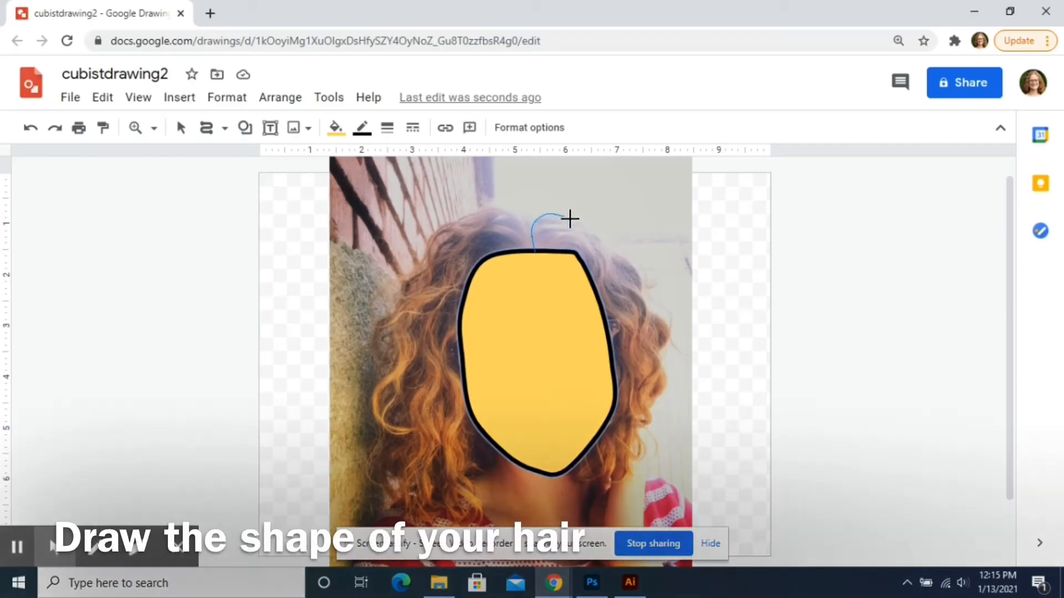
{"action": "left_click", "coordinate": [585, 222]}
{"action": "left_click", "coordinate": [645, 284]}
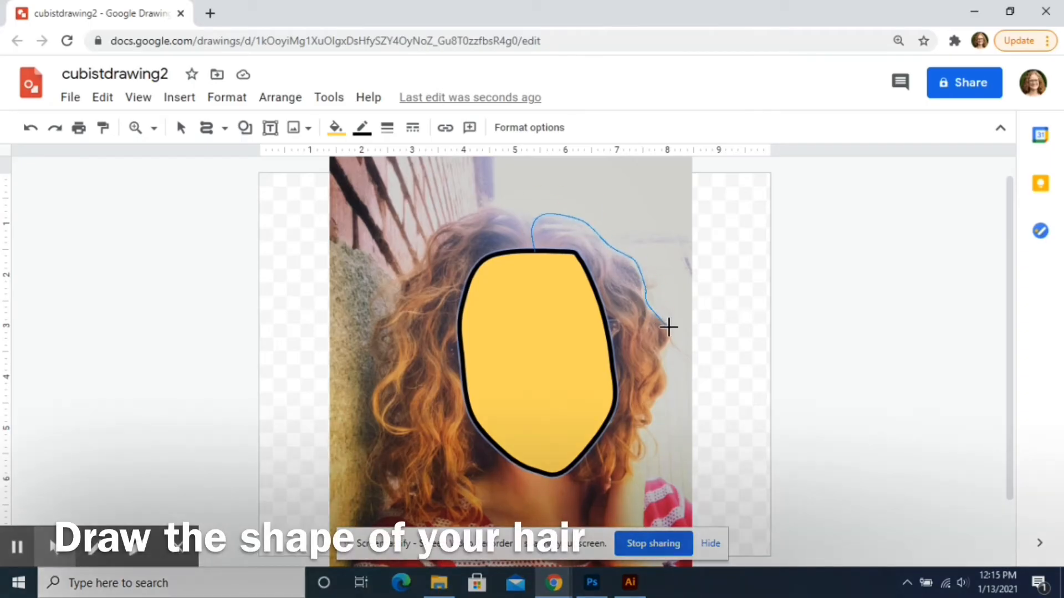
{"action": "left_click", "coordinate": [670, 373]}
{"action": "left_click", "coordinate": [643, 444]}
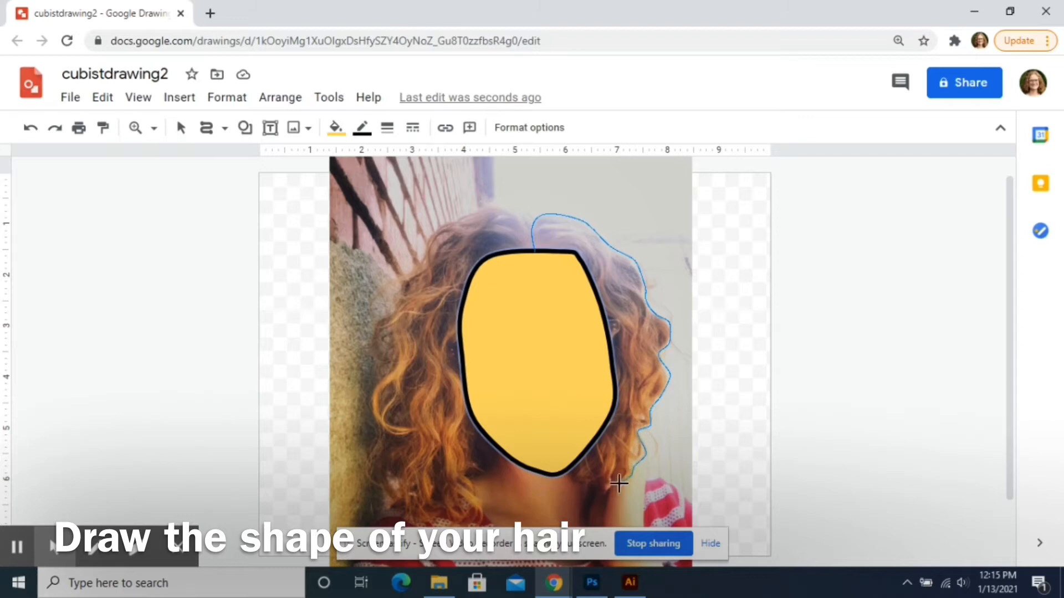
{"action": "left_click", "coordinate": [569, 475]}
{"action": "left_click", "coordinate": [609, 410]}
{"action": "left_click", "coordinate": [534, 248]}
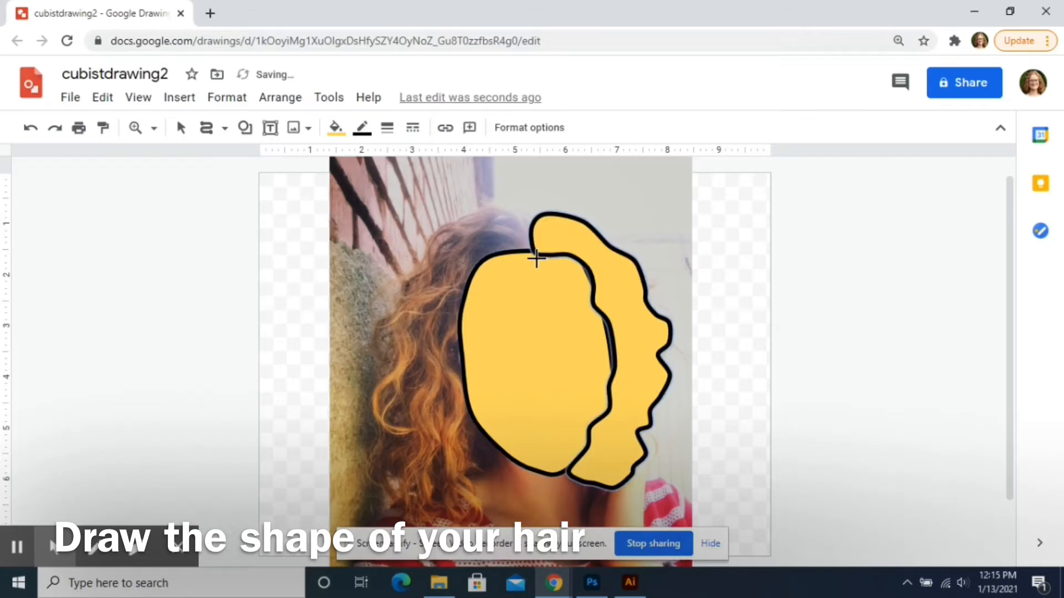
{"action": "left_click", "coordinate": [335, 127]}
{"action": "left_click", "coordinate": [386, 239]}
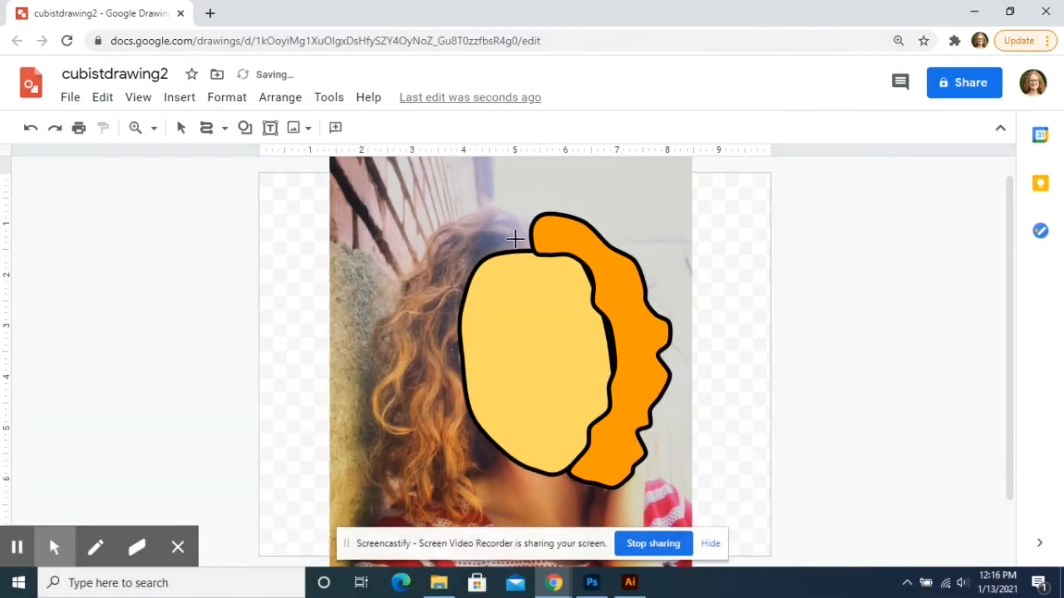
Step: Trace the wavy hair to the left of the face with the Curve tool and fill it with red
{"action": "left_click", "coordinate": [530, 223]}
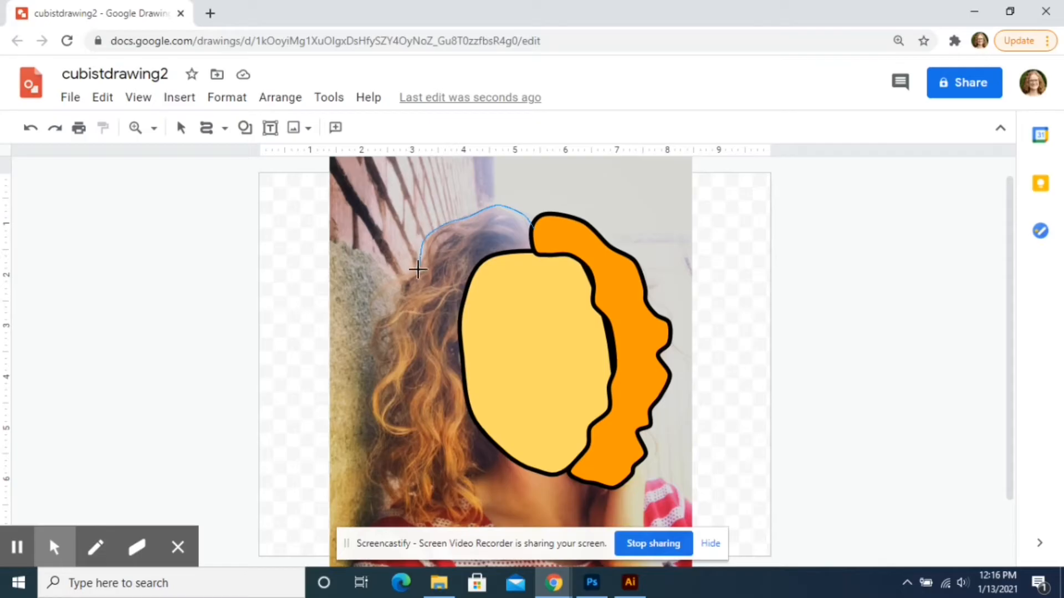
{"action": "left_click", "coordinate": [419, 270]}
{"action": "left_click", "coordinate": [398, 300]}
{"action": "left_click", "coordinate": [383, 323]}
{"action": "left_click", "coordinate": [393, 366]}
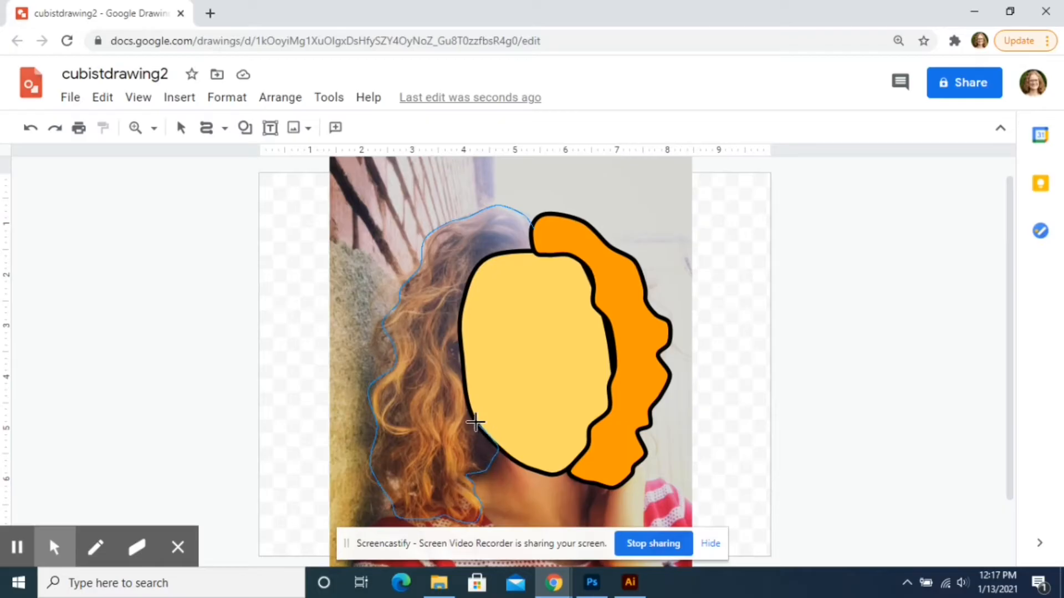
{"action": "left_click", "coordinate": [465, 325]}
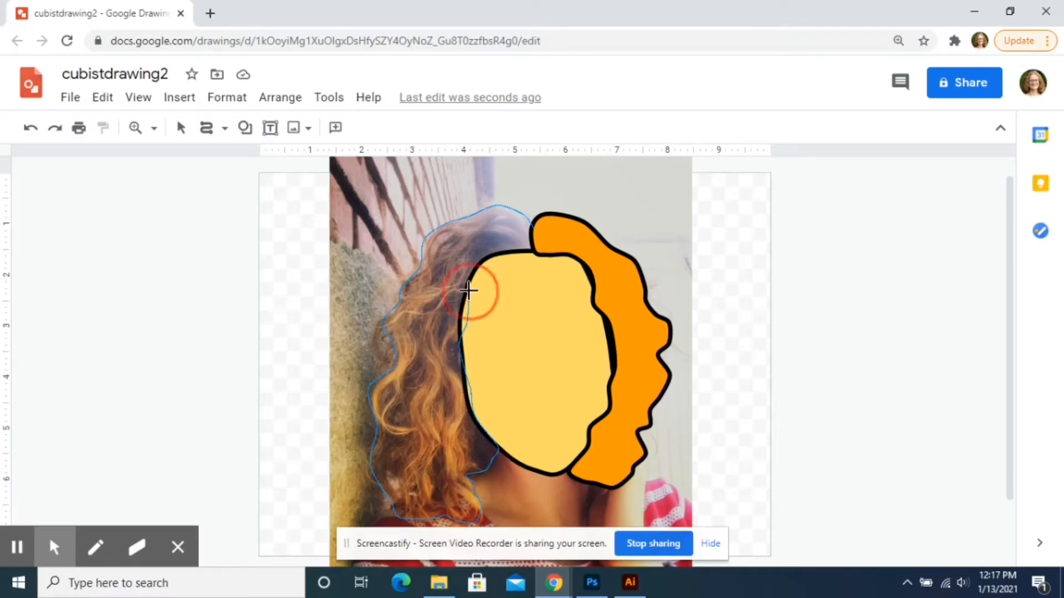
{"action": "left_click", "coordinate": [533, 234]}
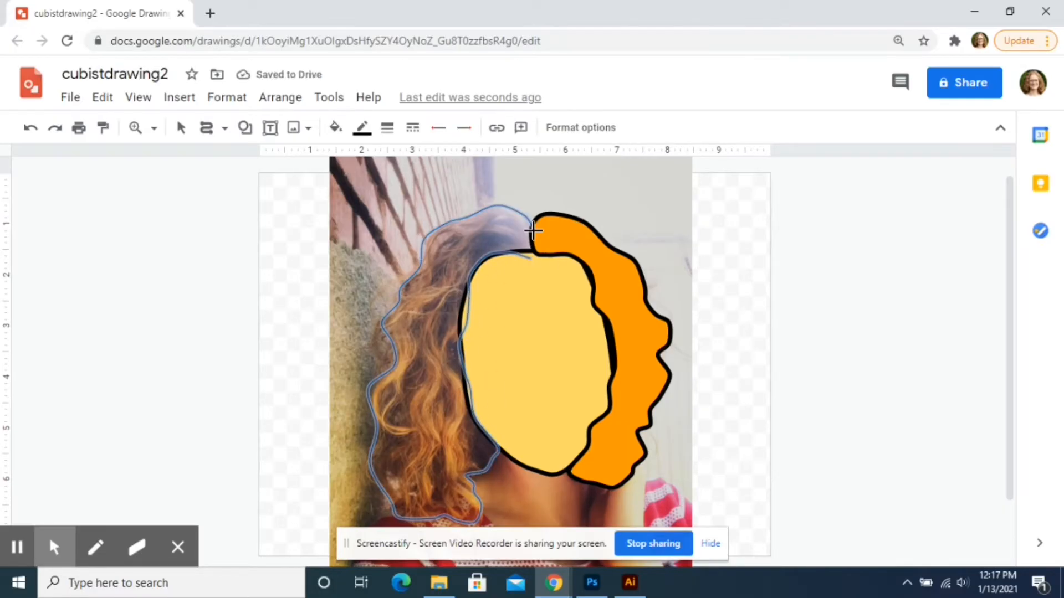
{"action": "left_click", "coordinate": [336, 127]}
{"action": "left_click", "coordinate": [363, 239]}
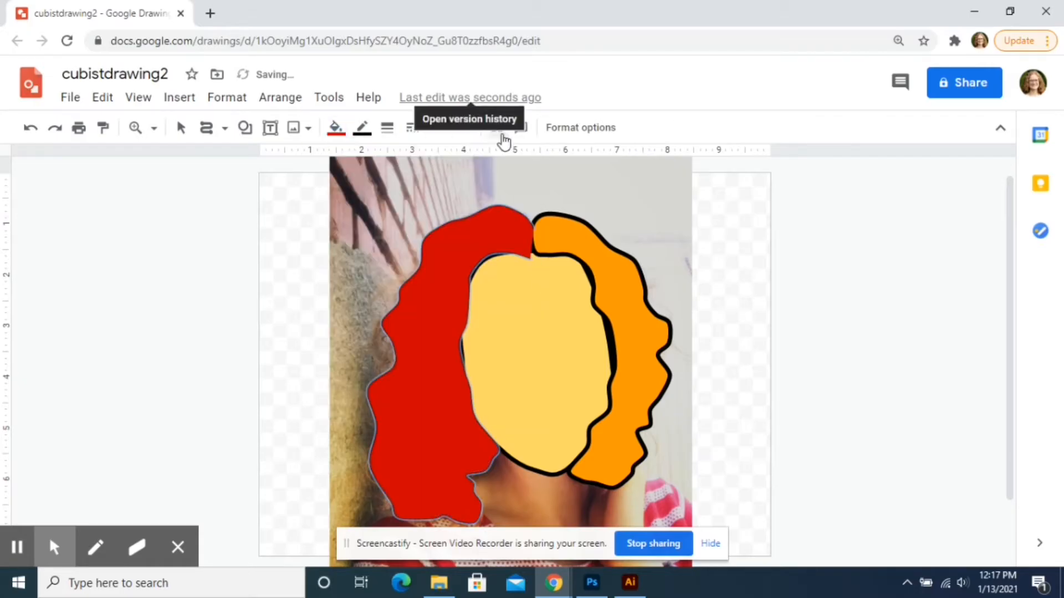
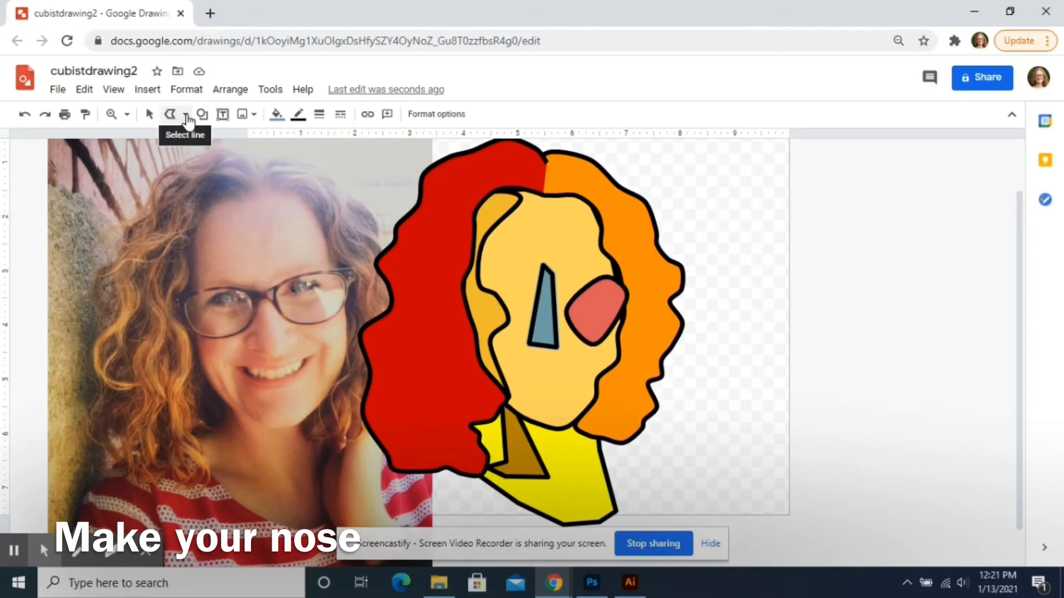
Step: Draw a small circle beside the base of the blue nose shape and fill it with green
{"action": "mouse_move", "coordinate": [236, 140]}
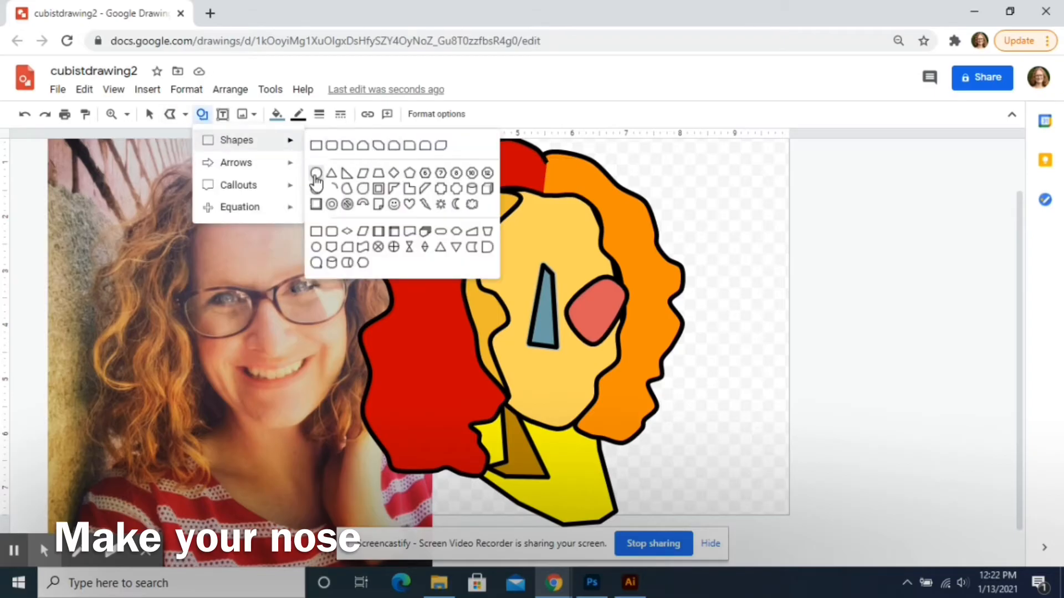
{"action": "left_click", "coordinate": [316, 174]}
{"action": "mouse_move", "coordinate": [513, 327]}
{"action": "left_mouse_down"}
{"action": "mouse_move", "coordinate": [541, 361]}
{"action": "mouse_move", "coordinate": [524, 335]}
{"action": "left_mouse_up"}
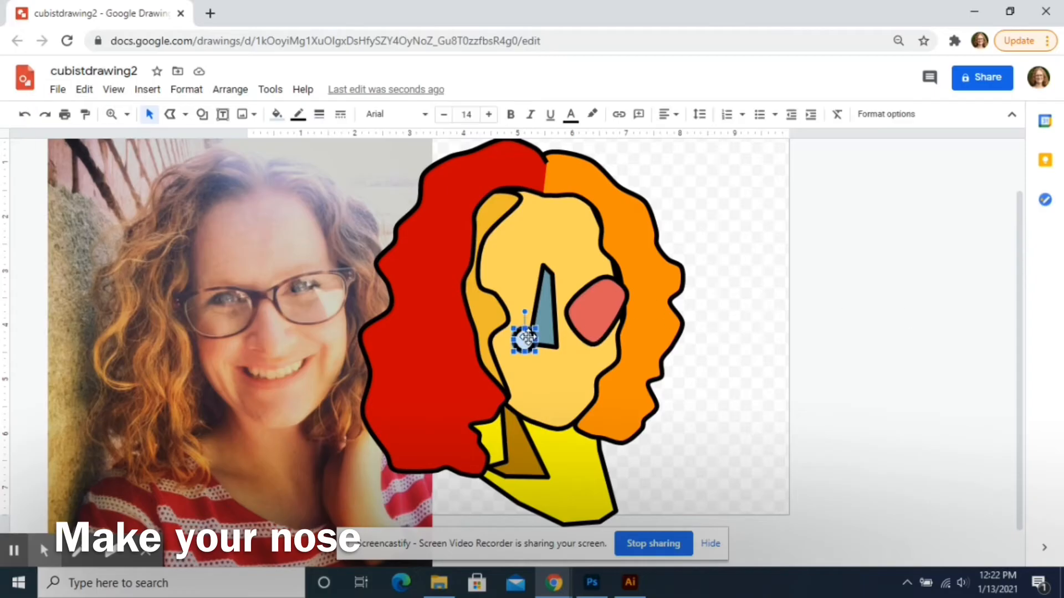
{"action": "left_click", "coordinate": [282, 117]}
{"action": "left_click", "coordinate": [341, 232]}
{"action": "left_click", "coordinate": [714, 230]}
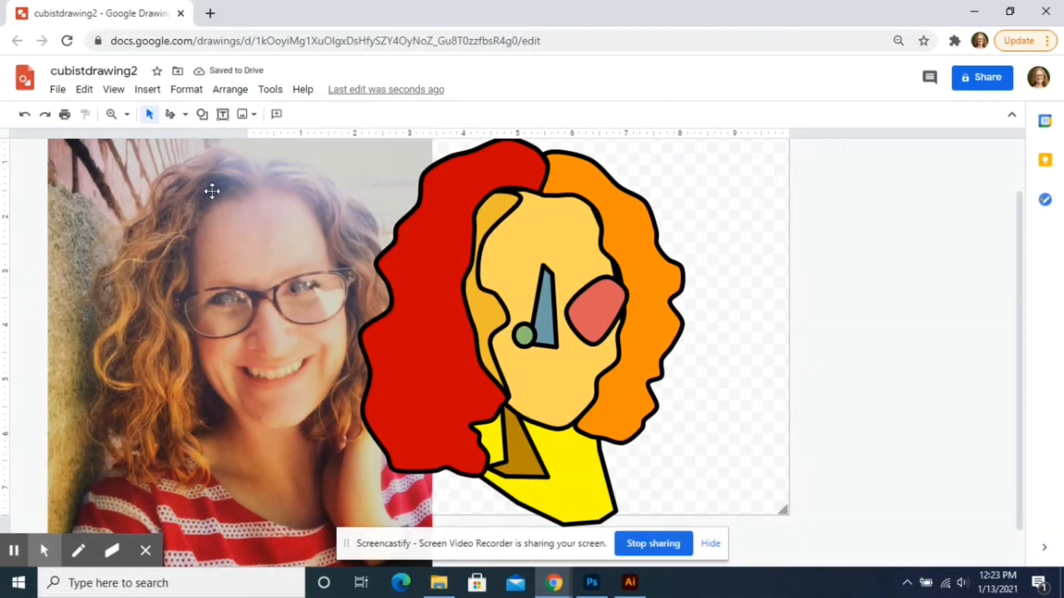
Step: Draw a small rectangle below the nose for the teeth and fill it with white
{"action": "left_click", "coordinate": [203, 115]}
{"action": "mouse_move", "coordinate": [238, 140]}
{"action": "left_click", "coordinate": [315, 147]}
{"action": "left_click_drag", "start_coordinate": [523, 362], "coordinate": [577, 381]}
{"action": "left_click", "coordinate": [276, 113]}
{"action": "left_click", "coordinate": [420, 182]}
{"action": "left_click", "coordinate": [319, 114]}
{"action": "left_click", "coordinate": [340, 142]}
Step: Draw thicker black vertical lines across the white mouth rectangle with the Line tool to separate the teeth
{"action": "left_click", "coordinate": [185, 114]}
{"action": "left_click", "coordinate": [188, 140]}
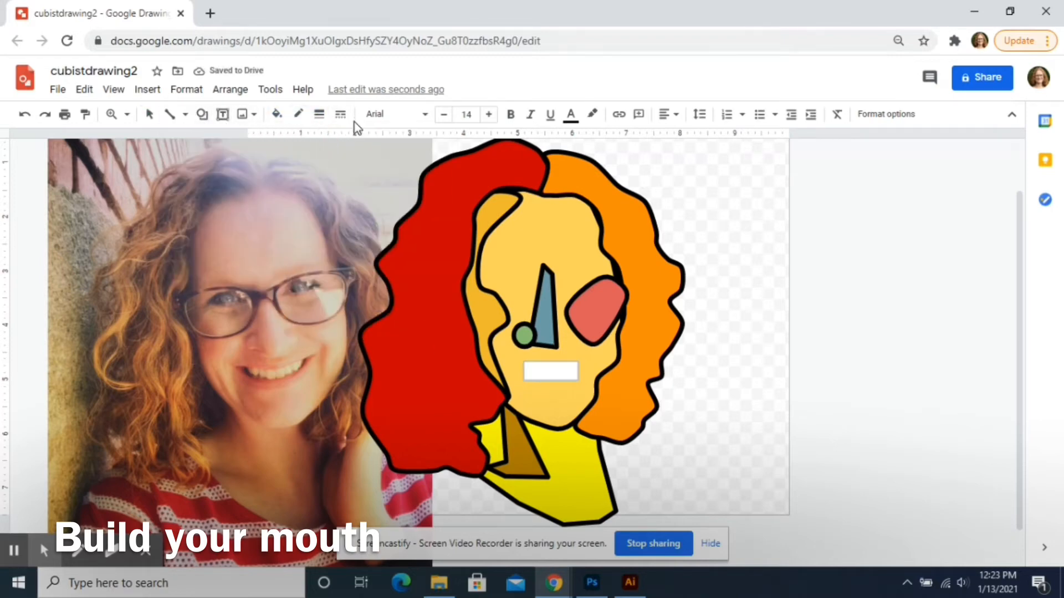
{"action": "left_click", "coordinate": [277, 114]}
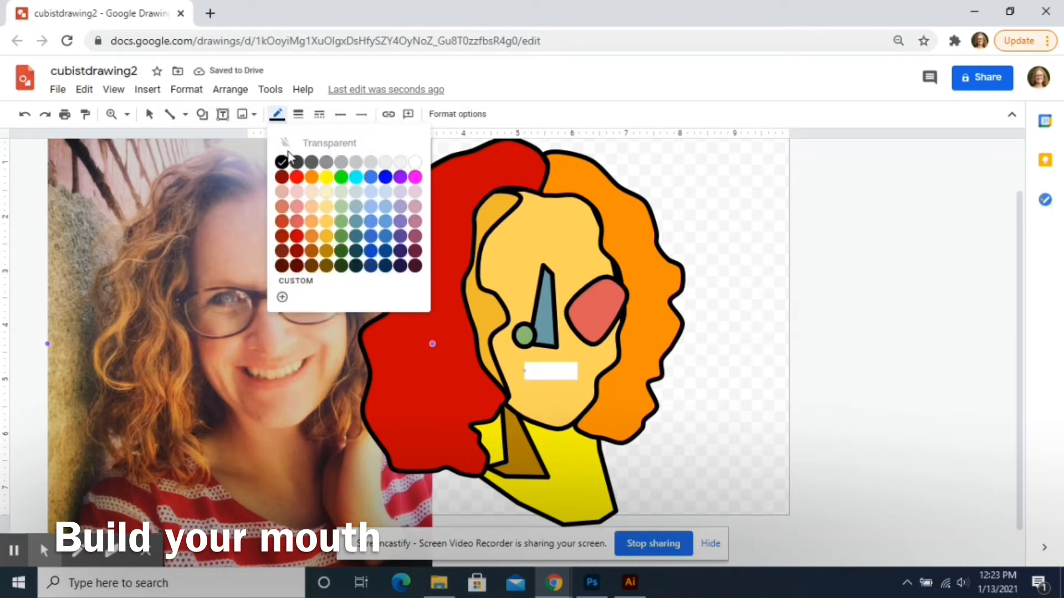
{"action": "left_click", "coordinate": [298, 114]}
{"action": "left_click", "coordinate": [315, 143]}
{"action": "left_click_drag", "start_coordinate": [536, 363], "coordinate": [536, 386]}
{"action": "mouse_move", "coordinate": [550, 363]}
{"action": "left_mouse_down"}
{"action": "mouse_move", "coordinate": [550, 380]}
{"action": "mouse_move", "coordinate": [567, 363]}
{"action": "mouse_move", "coordinate": [567, 384]}
{"action": "left_mouse_up"}
Step: Draw a closed curved lower lip beneath the teeth with the Curve tool and fill it with red
{"action": "left_click", "coordinate": [202, 114]}
{"action": "left_click", "coordinate": [185, 114]}
{"action": "left_click", "coordinate": [206, 232]}
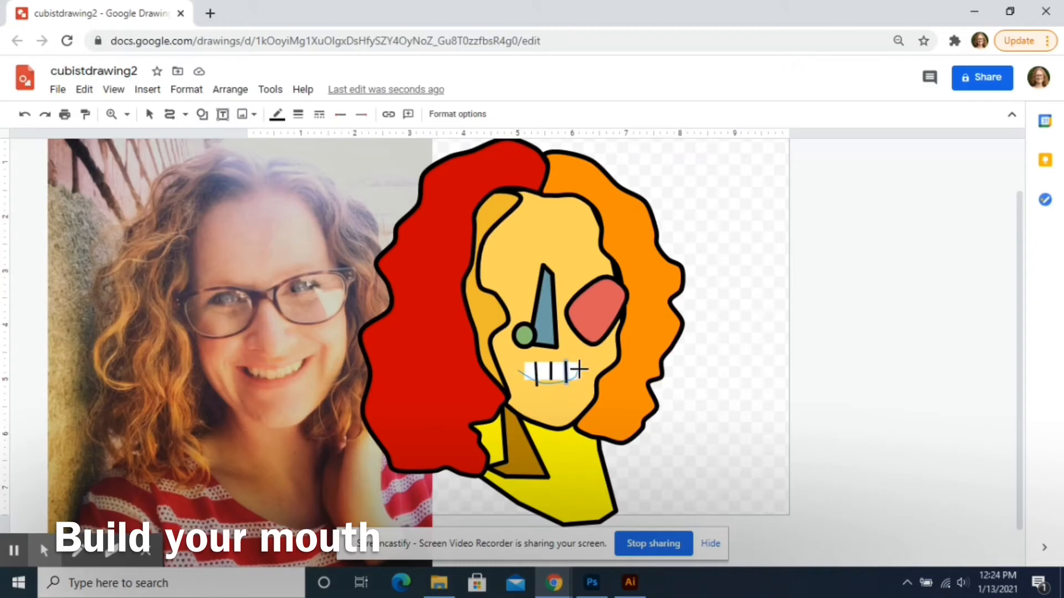
{"action": "left_click", "coordinate": [516, 368]}
{"action": "left_click", "coordinate": [277, 114]}
{"action": "left_click", "coordinate": [296, 249]}
{"action": "left_click", "coordinate": [277, 114]}
{"action": "left_click", "coordinate": [297, 258]}
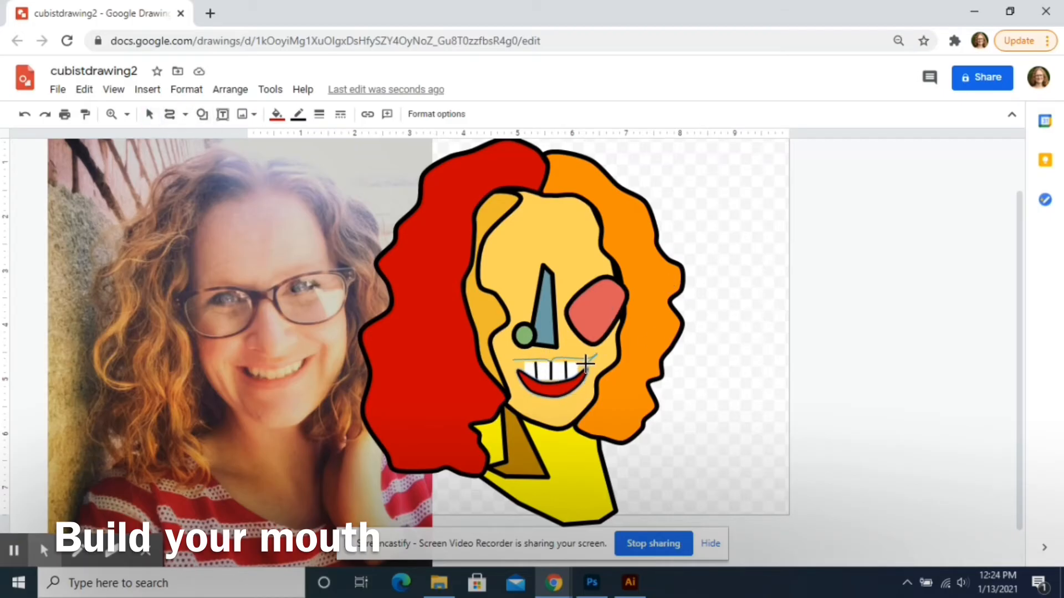
Step: Draw a closed curved upper lip above the teeth and fill it with a lighter red
{"action": "left_click", "coordinate": [508, 360]}
{"action": "left_click", "coordinate": [276, 114]}
{"action": "left_click", "coordinate": [298, 247]}
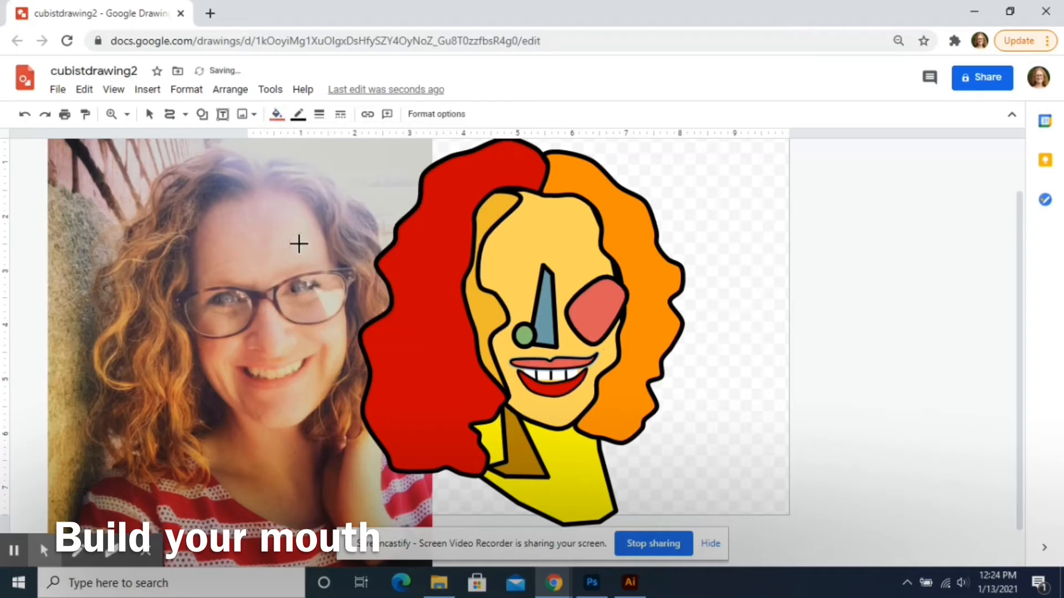
Step: Draw an oval eye to the right of the nose, filled white with a 4px outline
{"action": "left_click", "coordinate": [202, 114]}
{"action": "mouse_move", "coordinate": [225, 144]}
{"action": "left_click", "coordinate": [313, 168]}
{"action": "left_click_drag", "start_coordinate": [561, 270], "coordinate": [596, 296]}
{"action": "left_click", "coordinate": [276, 114]}
{"action": "left_click", "coordinate": [406, 180]}
{"action": "left_click", "coordinate": [320, 114]}
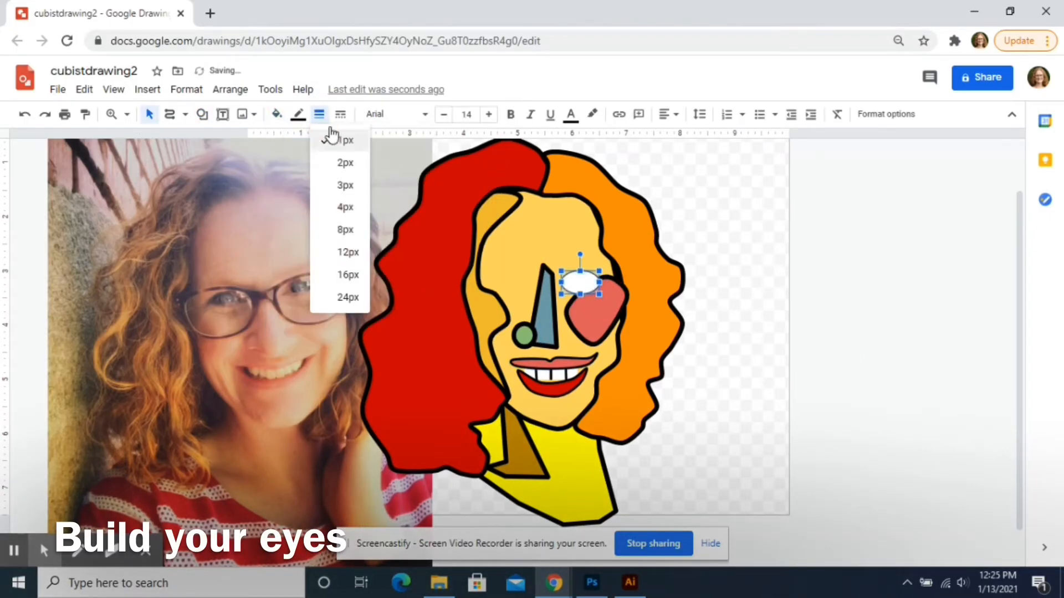
{"action": "left_click", "coordinate": [332, 206]}
Step: Draw a curved eye shape to the left of the nose, fill it white, thicken its outline and enlarge it toward the nose
{"action": "left_click", "coordinate": [170, 114]}
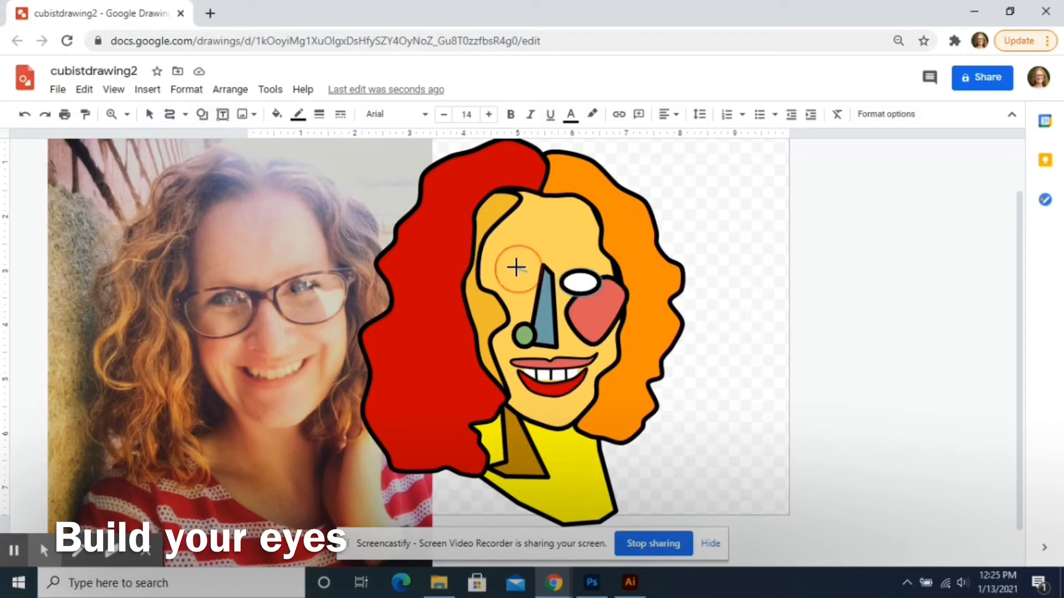
{"action": "left_click", "coordinate": [503, 286]}
{"action": "left_click", "coordinate": [526, 288]}
{"action": "left_click", "coordinate": [528, 271]}
{"action": "left_click", "coordinate": [277, 114]}
{"action": "left_click", "coordinate": [417, 183]}
{"action": "left_click", "coordinate": [319, 114]}
{"action": "left_click", "coordinate": [349, 229]}
{"action": "left_click", "coordinate": [149, 114]}
{"action": "left_click", "coordinate": [515, 282]}
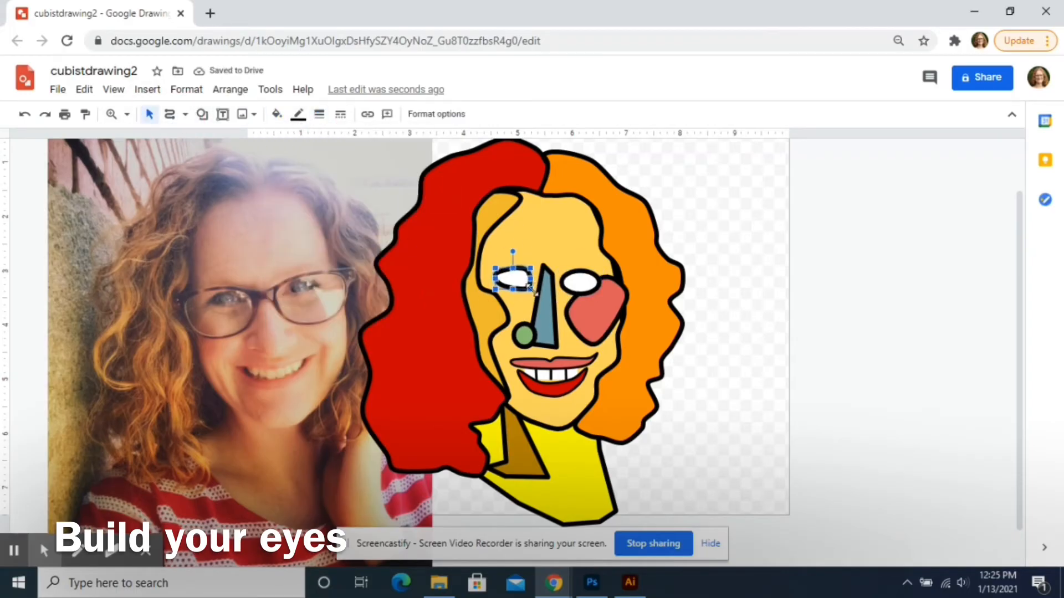
Step: Draw a curved iris inside the eye to the left of the nose and fill it with blue
{"action": "left_click", "coordinate": [204, 114]}
{"action": "left_click", "coordinate": [171, 114]}
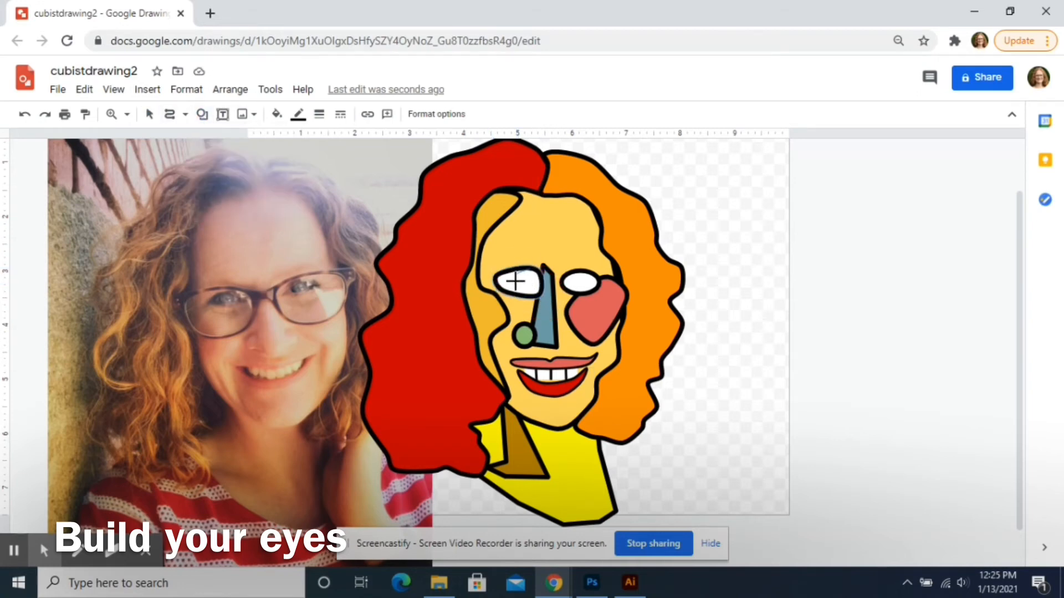
{"action": "left_click", "coordinate": [542, 292]}
{"action": "left_click", "coordinate": [540, 271]}
{"action": "left_click", "coordinate": [523, 271]}
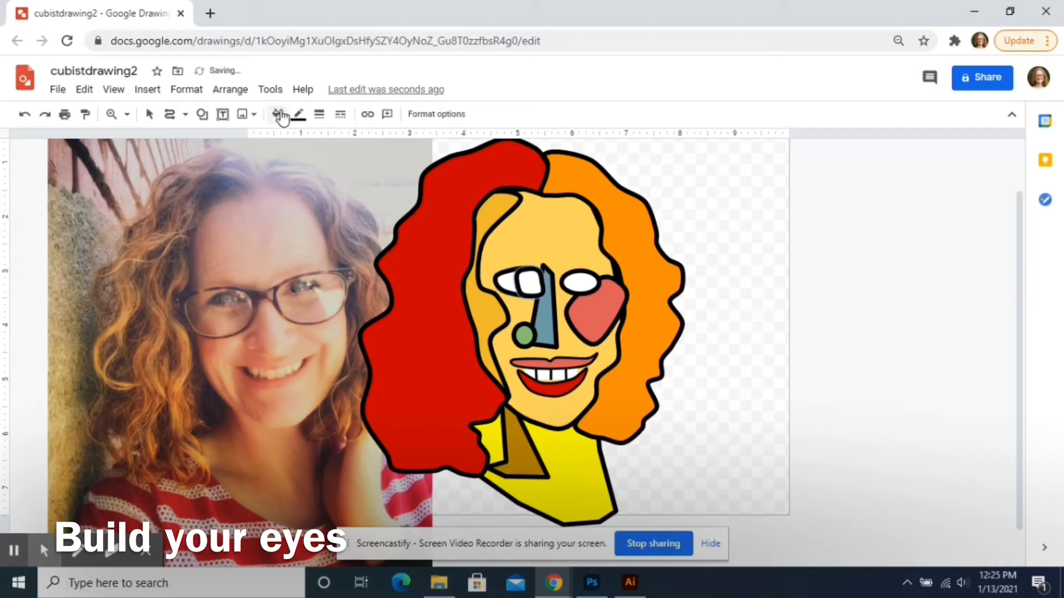
{"action": "left_click", "coordinate": [277, 114]}
{"action": "left_click", "coordinate": [388, 262]}
Step: Draw a round iris in the eye to the right of the nose, thicken its outline and fill it with blue
{"action": "left_click", "coordinate": [203, 115]}
{"action": "left_click", "coordinate": [317, 164]}
{"action": "mouse_move", "coordinate": [569, 271]}
{"action": "left_mouse_down"}
{"action": "mouse_move", "coordinate": [598, 302]}
{"action": "mouse_move", "coordinate": [590, 295]}
{"action": "left_mouse_up"}
{"action": "left_click", "coordinate": [320, 114]}
{"action": "left_click", "coordinate": [352, 217]}
{"action": "left_click", "coordinate": [277, 114]}
{"action": "left_click", "coordinate": [385, 254]}
Step: Draw a black-filled circle as a pupil and duplicate it so that both eyes have one
{"action": "left_click", "coordinate": [203, 114]}
{"action": "mouse_move", "coordinate": [272, 143]}
{"action": "left_click", "coordinate": [316, 171]}
{"action": "mouse_move", "coordinate": [529, 278]}
{"action": "left_mouse_down"}
{"action": "mouse_move", "coordinate": [544, 294]}
{"action": "mouse_move", "coordinate": [580, 283]}
{"action": "left_mouse_up"}
{"action": "left_click", "coordinate": [277, 115]}
{"action": "left_click", "coordinate": [281, 187]}
{"action": "key", "text": "ctrl+c"}
{"action": "key", "text": "ctrl+v"}
{"action": "left_click", "coordinate": [797, 262]}
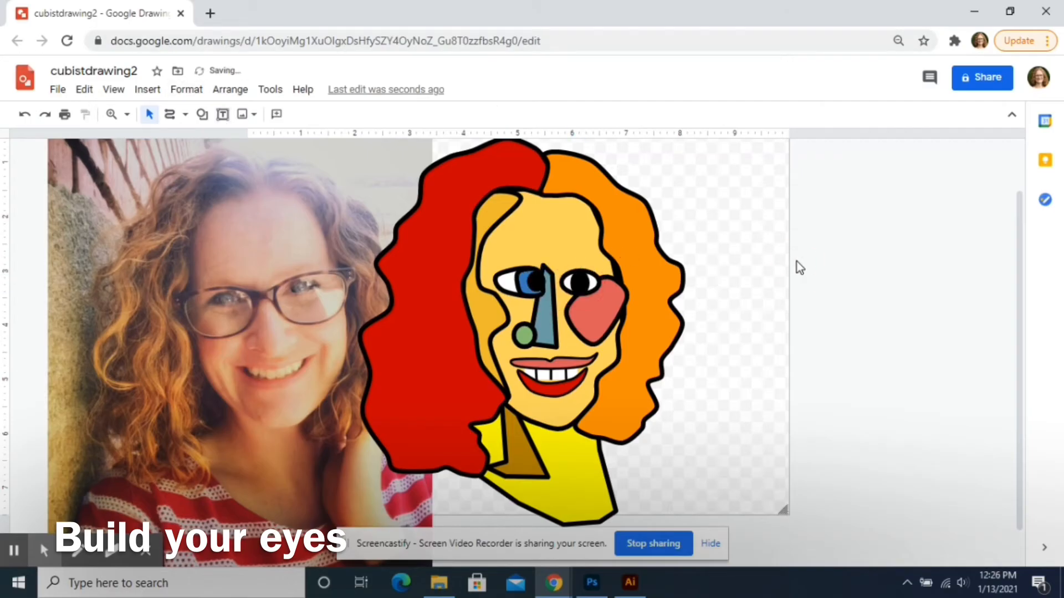
Step: Draw a closed arched eyebrow above the eye to the left of the nose with the Curve tool
{"action": "left_click", "coordinate": [186, 115]}
{"action": "left_click", "coordinate": [200, 230]}
{"action": "left_click", "coordinate": [489, 268]}
{"action": "left_click", "coordinate": [516, 249]}
{"action": "left_click", "coordinate": [552, 260]}
{"action": "left_click", "coordinate": [549, 249]}
{"action": "left_click", "coordinate": [515, 240]}
{"action": "left_click", "coordinate": [488, 268]}
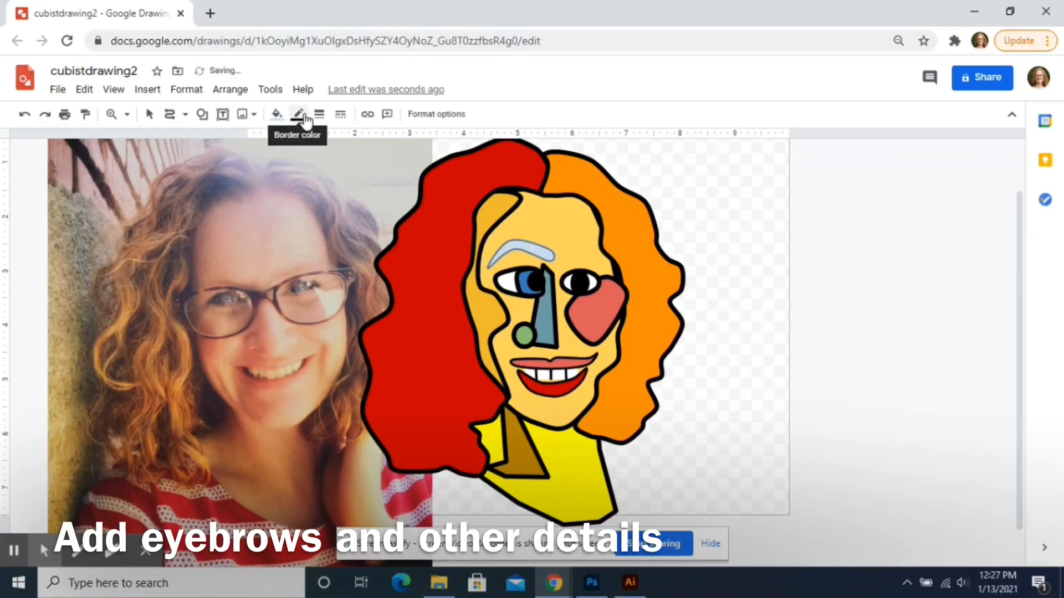
Step: Give the left eyebrow a thicker black outline and fill it with orange
{"action": "left_click", "coordinate": [300, 116]}
{"action": "left_click", "coordinate": [300, 158]}
{"action": "left_click", "coordinate": [319, 115]}
{"action": "left_click", "coordinate": [361, 233]}
{"action": "left_click", "coordinate": [276, 115]}
{"action": "left_click", "coordinate": [311, 204]}
Step: Draw a curved eyebrow above the eye to the right of the nose and fill it with dark red
{"action": "left_click", "coordinate": [171, 115]}
{"action": "left_click", "coordinate": [620, 269]}
{"action": "left_click", "coordinate": [597, 261]}
{"action": "left_click", "coordinate": [567, 259]}
{"action": "left_click", "coordinate": [299, 115]}
{"action": "left_click", "coordinate": [278, 115]}
{"action": "left_click", "coordinate": [298, 263]}
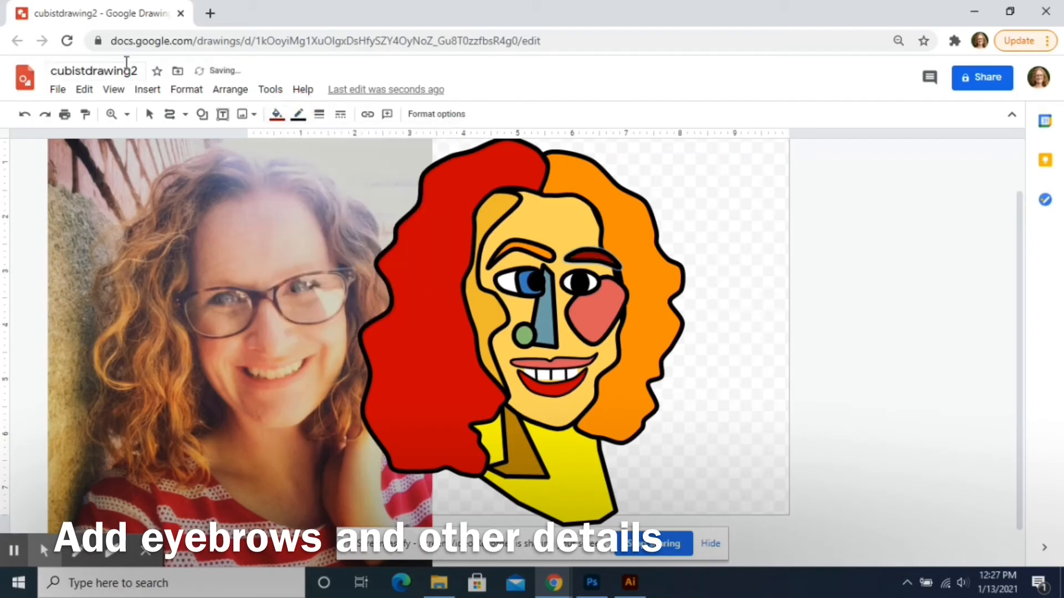
Step: Shift the pupil of the left eye slightly to the left, away from the nose
{"action": "left_click", "coordinate": [713, 205]}
{"action": "left_click_drag", "start_coordinate": [533, 280], "coordinate": [526, 279]}
{"action": "left_click", "coordinate": [838, 277]}
Step: Draw thick freehand smile lines on both sides of the mouth with the Scribble tool
{"action": "left_click", "coordinate": [185, 115]}
{"action": "left_click", "coordinate": [191, 280]}
{"action": "left_click_drag", "start_coordinate": [509, 348], "coordinate": [513, 382]}
{"action": "left_click", "coordinate": [298, 115]}
{"action": "left_click", "coordinate": [329, 231]}
{"action": "left_click_drag", "start_coordinate": [576, 342], "coordinate": [599, 370]}
Step: Scribble wavy strand lines through the red and orange hair and thicken the thin ones
{"action": "mouse_move", "coordinate": [475, 179]}
{"action": "left_mouse_down"}
{"action": "mouse_move", "coordinate": [435, 357]}
{"action": "mouse_move", "coordinate": [443, 441]}
{"action": "left_mouse_up"}
{"action": "mouse_move", "coordinate": [559, 181]}
{"action": "left_mouse_down"}
{"action": "mouse_move", "coordinate": [660, 201]}
{"action": "mouse_move", "coordinate": [622, 381]}
{"action": "mouse_move", "coordinate": [633, 443]}
{"action": "left_mouse_up"}
{"action": "mouse_move", "coordinate": [389, 381]}
{"action": "left_mouse_down"}
{"action": "mouse_move", "coordinate": [384, 226]}
{"action": "mouse_move", "coordinate": [491, 159]}
{"action": "mouse_move", "coordinate": [521, 191]}
{"action": "left_mouse_up"}
{"action": "mouse_move", "coordinate": [628, 416]}
{"action": "left_mouse_down"}
{"action": "mouse_move", "coordinate": [614, 379]}
{"action": "mouse_move", "coordinate": [631, 346]}
{"action": "left_mouse_up"}
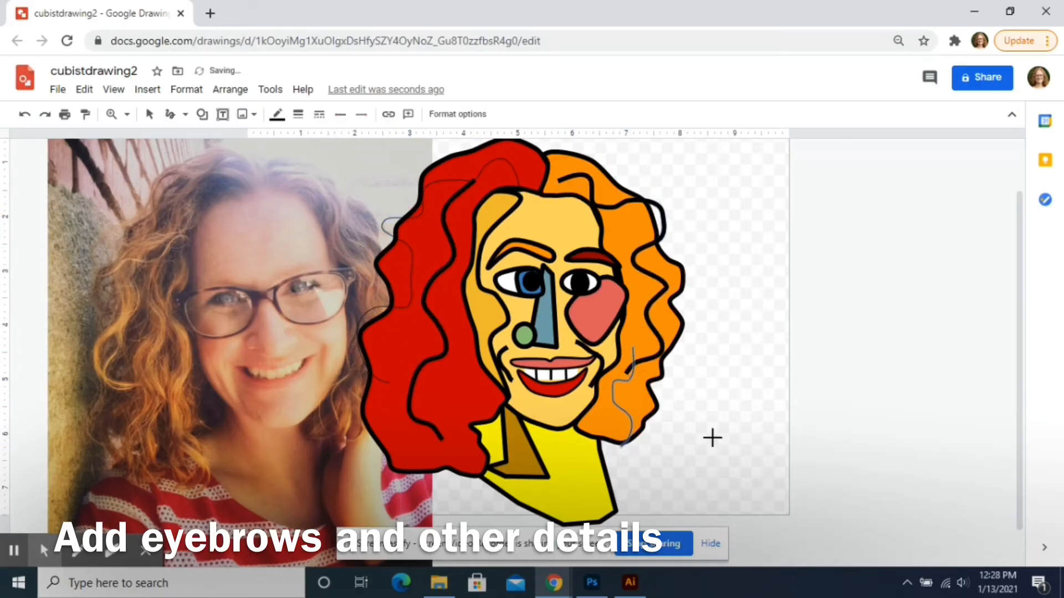
{"action": "left_click", "coordinate": [415, 242], "text": "shift"}
{"action": "left_click", "coordinate": [297, 118]}
{"action": "left_click", "coordinate": [320, 227]}
{"action": "left_click", "coordinate": [896, 339]}
Step: Nudge the long wavy line in the red hair slightly right and up so it sits inside the hair
{"action": "left_click", "coordinate": [490, 163]}
{"action": "key", "text": "Right"}
{"action": "key", "text": "Right"}
{"action": "key", "text": "Up"}
{"action": "key", "text": "Right"}
{"action": "key", "text": "Right"}
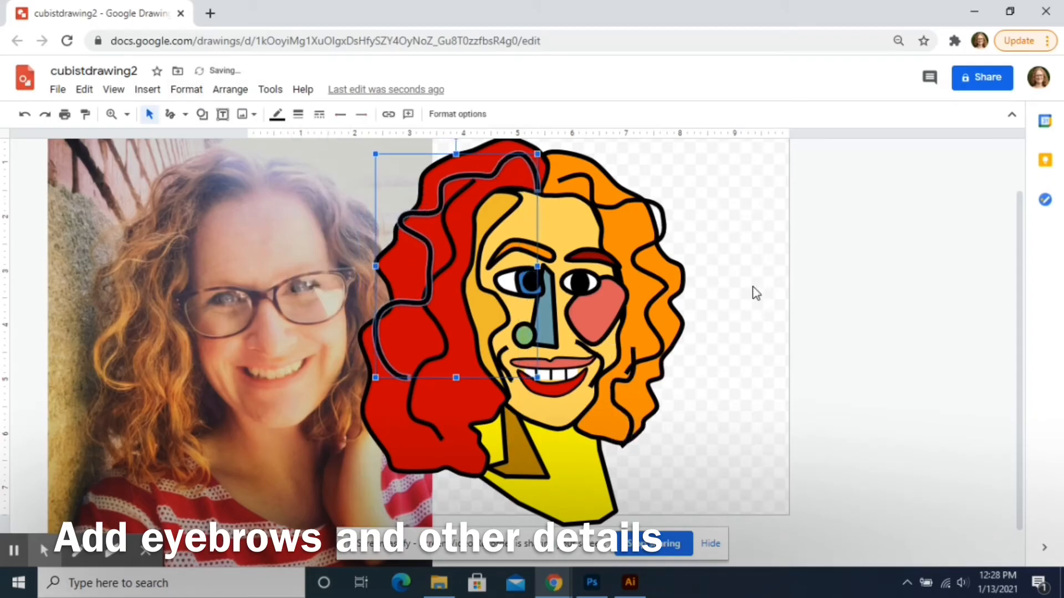
{"action": "left_click", "coordinate": [779, 303]}
Step: Draw a closed wavy strand down the red hair beside the face with the Curve tool and fill it with yellow
{"action": "left_click", "coordinate": [185, 115]}
{"action": "left_click", "coordinate": [206, 227]}
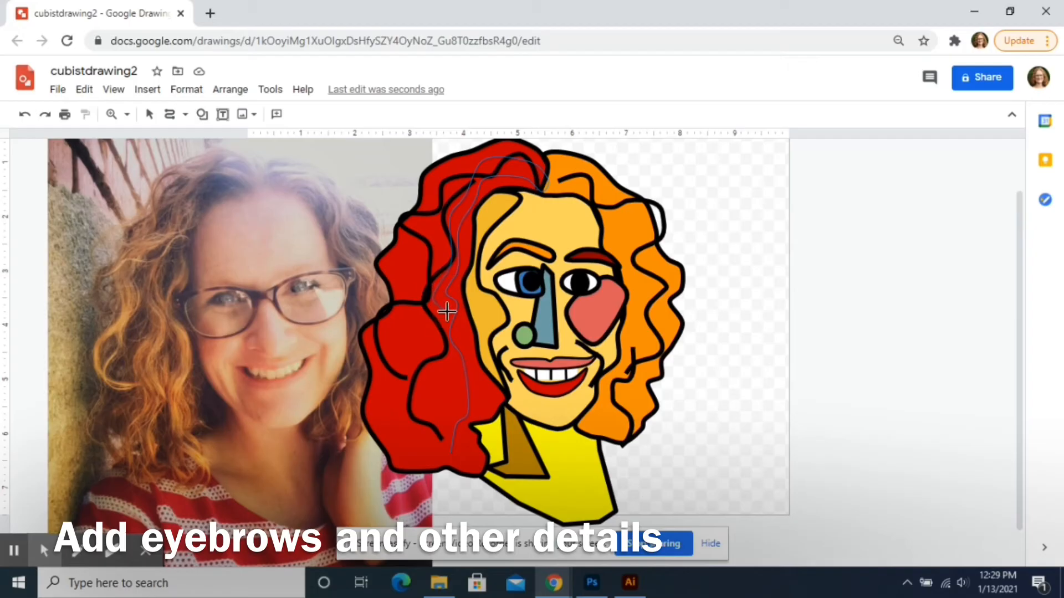
{"action": "left_click", "coordinate": [438, 420]}
{"action": "left_click", "coordinate": [276, 114]}
{"action": "left_click", "coordinate": [322, 199]}
Step: Send the yellow strand in the red hair backward in the stacking order and thicken its outline
{"action": "right_click", "coordinate": [467, 201]}
{"action": "mouse_move", "coordinate": [614, 405]}
{"action": "left_click", "coordinate": [745, 448]}
{"action": "right_click", "coordinate": [492, 164]}
{"action": "mouse_move", "coordinate": [672, 366]}
{"action": "left_click", "coordinate": [768, 412]}
{"action": "left_click", "coordinate": [319, 114]}
{"action": "left_click", "coordinate": [348, 231]}
{"action": "left_click", "coordinate": [714, 404]}
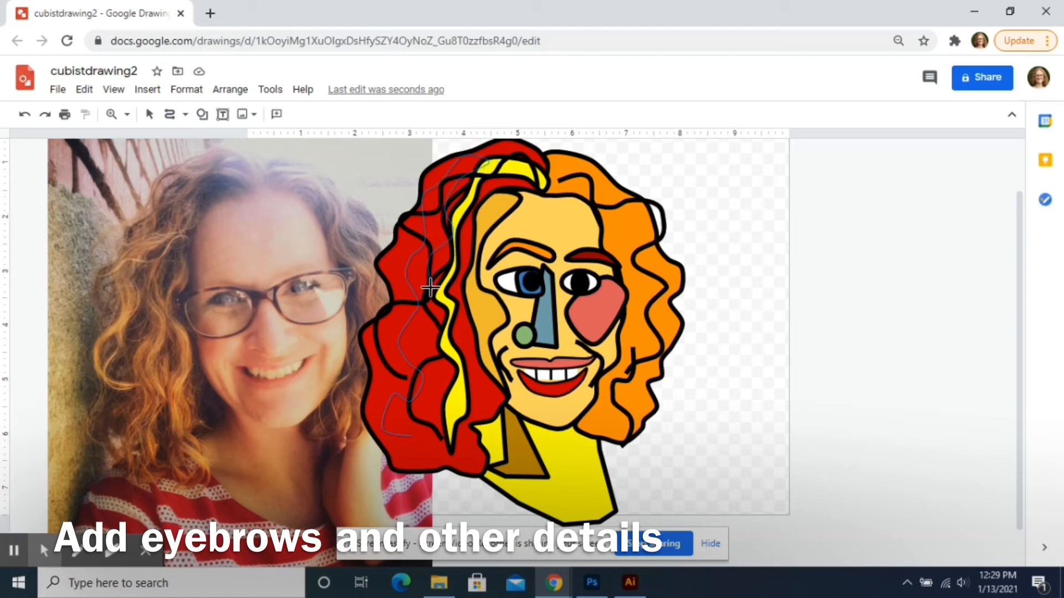
Step: Draw a second wavy strand through the red hair, fill it with light orange and thicken its outline
{"action": "left_click", "coordinate": [393, 429]}
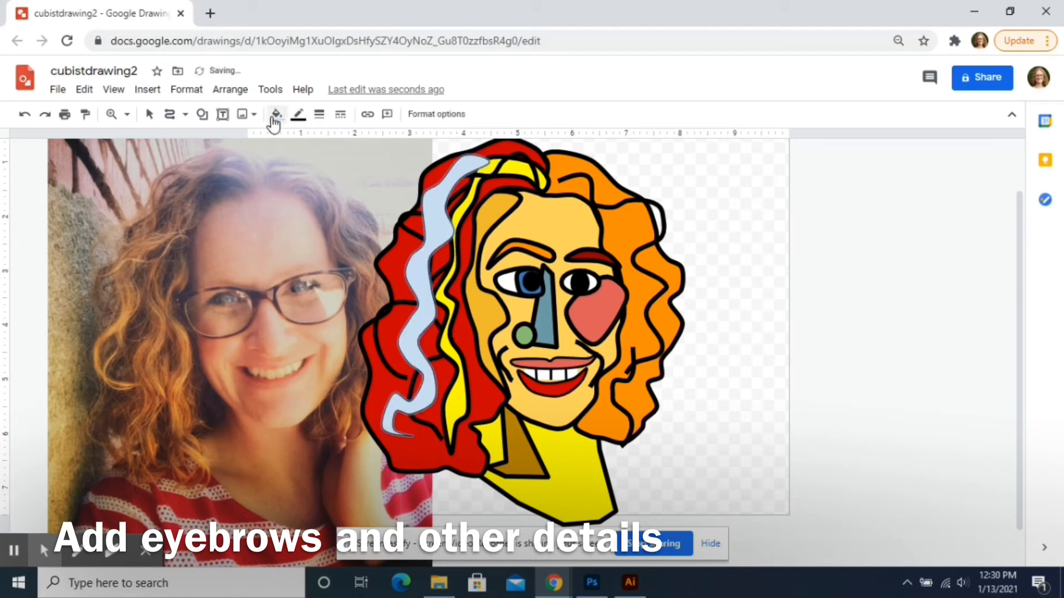
{"action": "left_click", "coordinate": [277, 114]}
{"action": "left_click", "coordinate": [324, 252]}
{"action": "left_click", "coordinate": [319, 114]}
{"action": "left_click", "coordinate": [348, 252]}
Step: Bring the long black wavy line in the red hair to the front, above the light orange strand
{"action": "left_click", "coordinate": [149, 114]}
{"action": "left_click", "coordinate": [403, 229]}
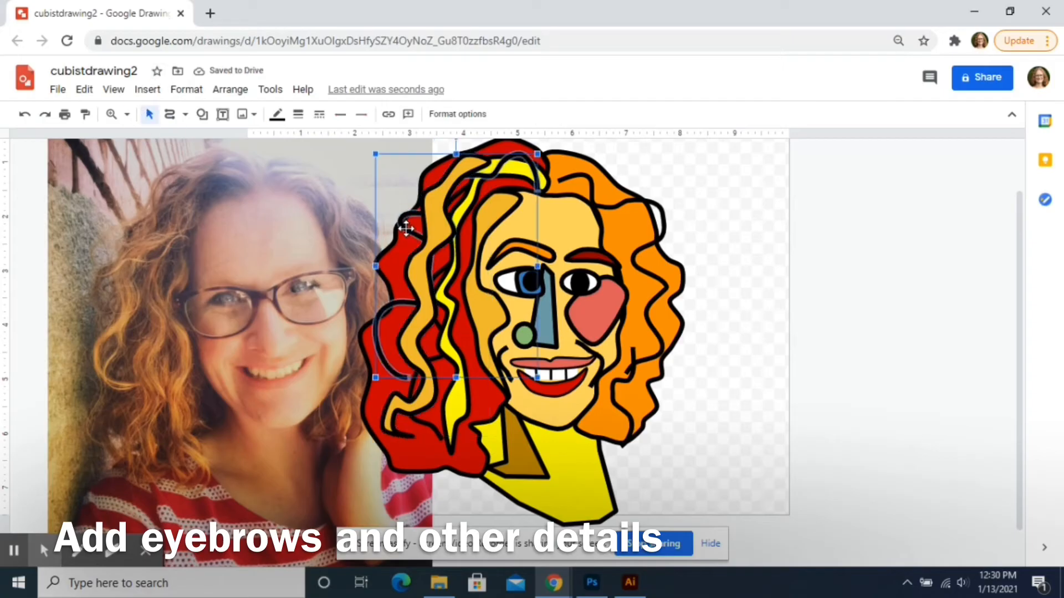
{"action": "right_click", "coordinate": [404, 229]}
{"action": "mouse_move", "coordinate": [614, 404]}
{"action": "left_click", "coordinate": [672, 409]}
Step: Draw a closed wavy strand down the orange hair with the Curve tool and fill it with yellow
{"action": "left_click", "coordinate": [169, 114]}
{"action": "left_click", "coordinate": [552, 174]}
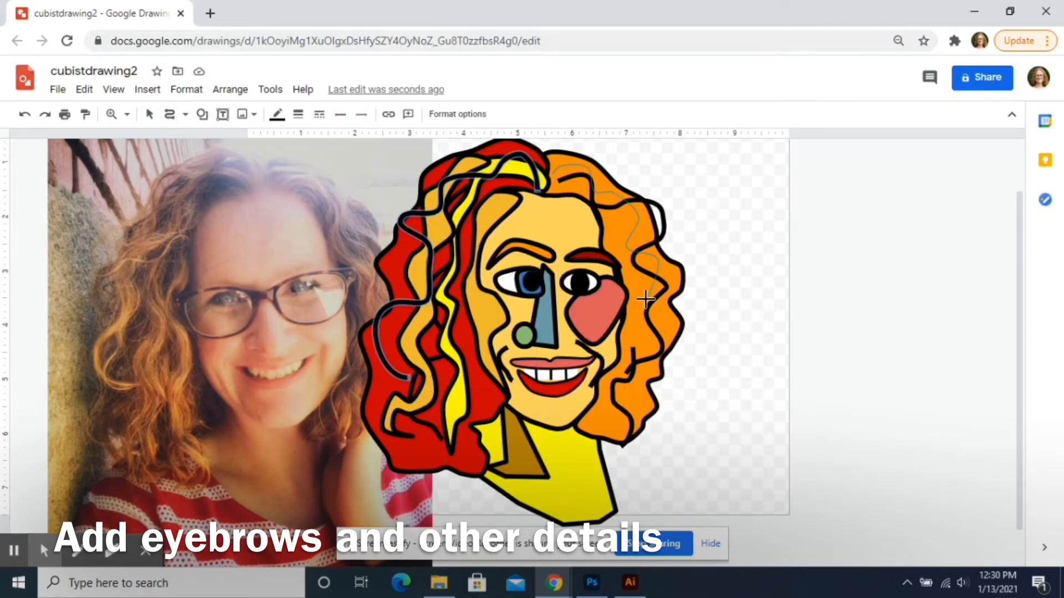
{"action": "left_click", "coordinate": [603, 413]}
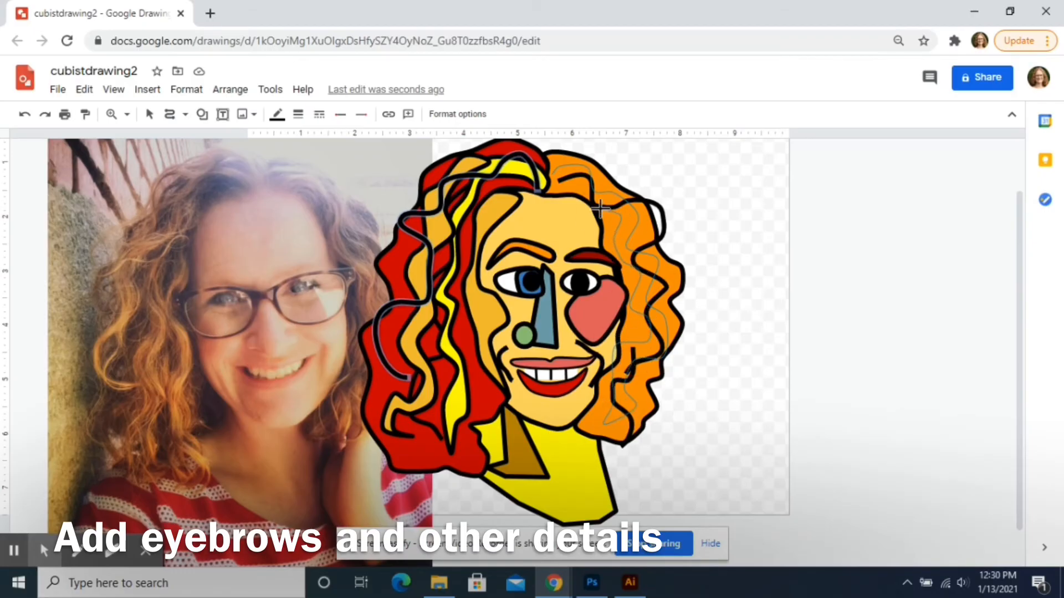
{"action": "left_click", "coordinate": [552, 174]}
{"action": "left_click", "coordinate": [277, 114]}
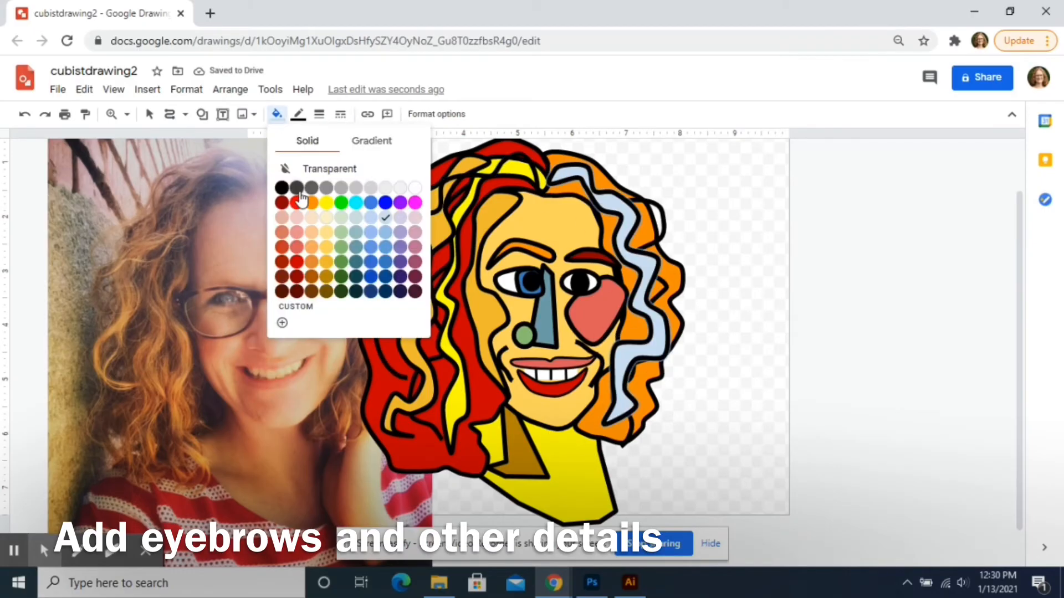
{"action": "left_click", "coordinate": [325, 258]}
{"action": "left_click", "coordinate": [278, 117]}
{"action": "left_click", "coordinate": [327, 204]}
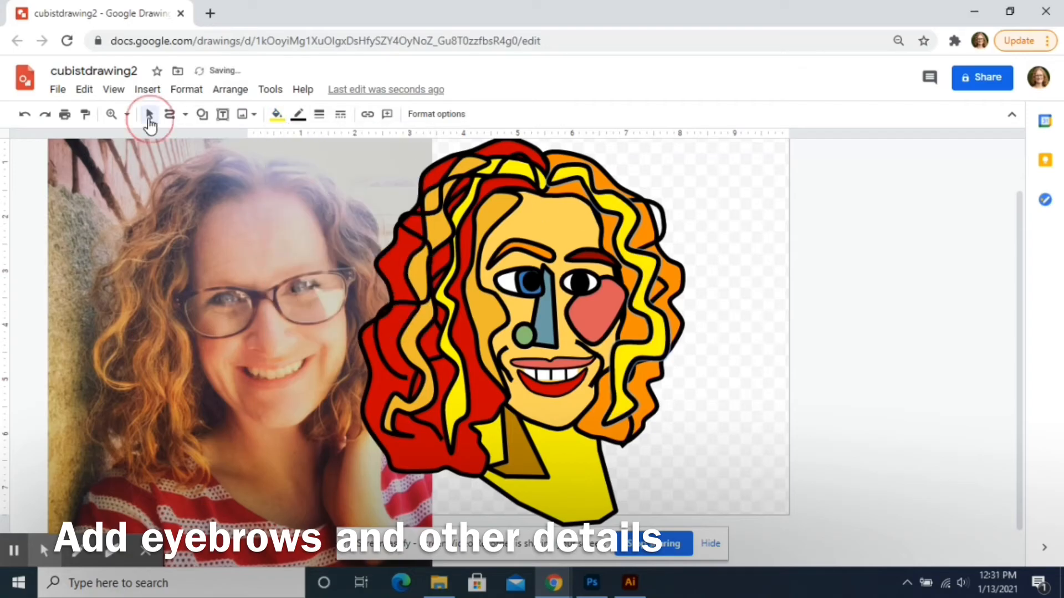
Step: Bring the black wavy line in the orange hair to the front, above the yellow strand
{"action": "left_click", "coordinate": [150, 115]}
{"action": "left_click", "coordinate": [658, 207]}
{"action": "right_click", "coordinate": [657, 207]}
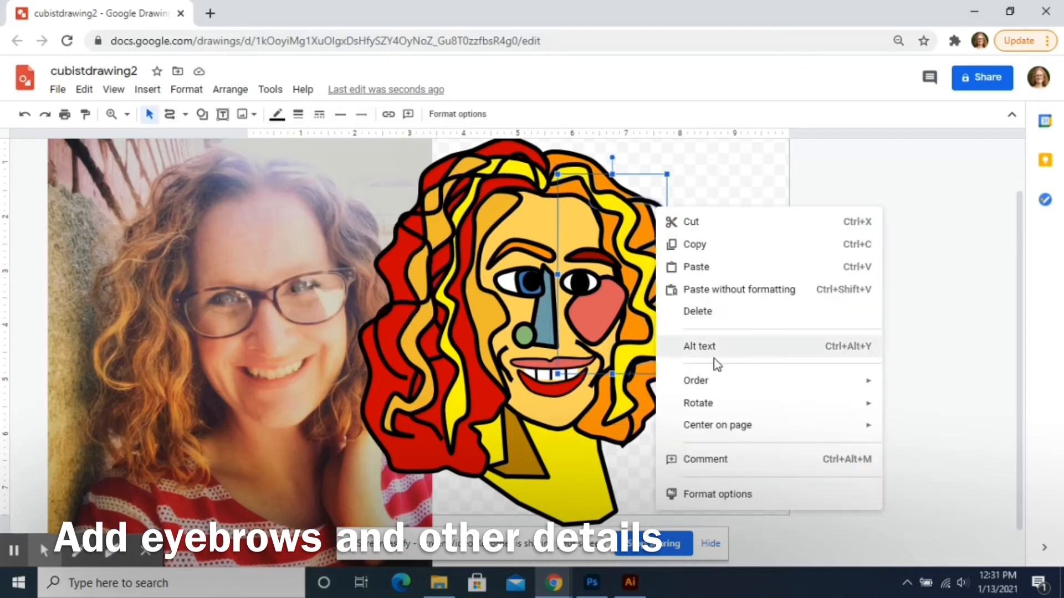
{"action": "mouse_move", "coordinate": [710, 381]}
{"action": "left_click", "coordinate": [923, 385]}
{"action": "left_click", "coordinate": [896, 283]}
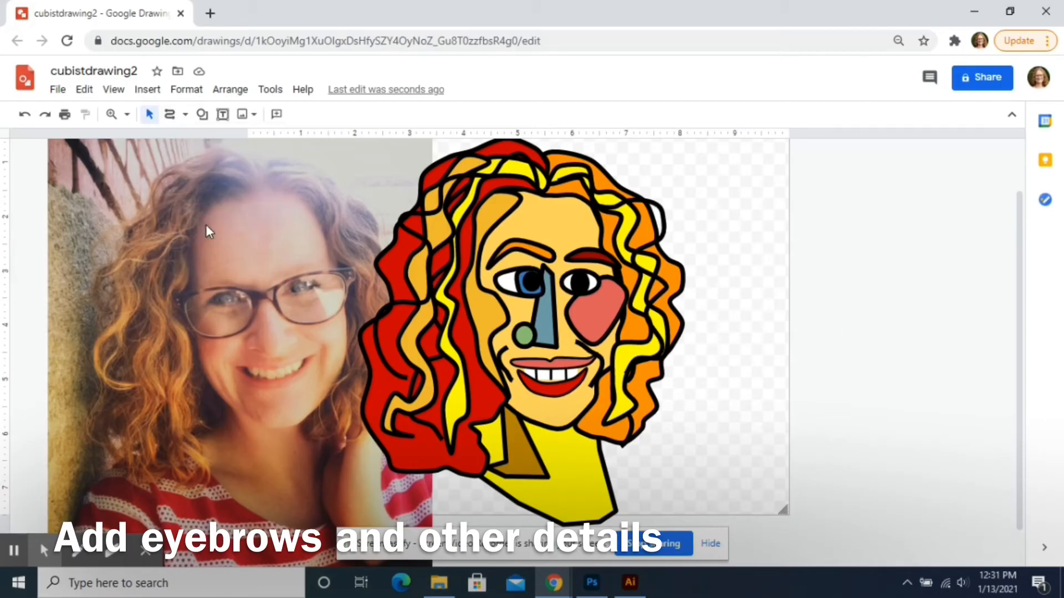
Step: Draw thin curved eyelid lines above both eyes with the Curve tool and thicken the outline
{"action": "left_click", "coordinate": [181, 117]}
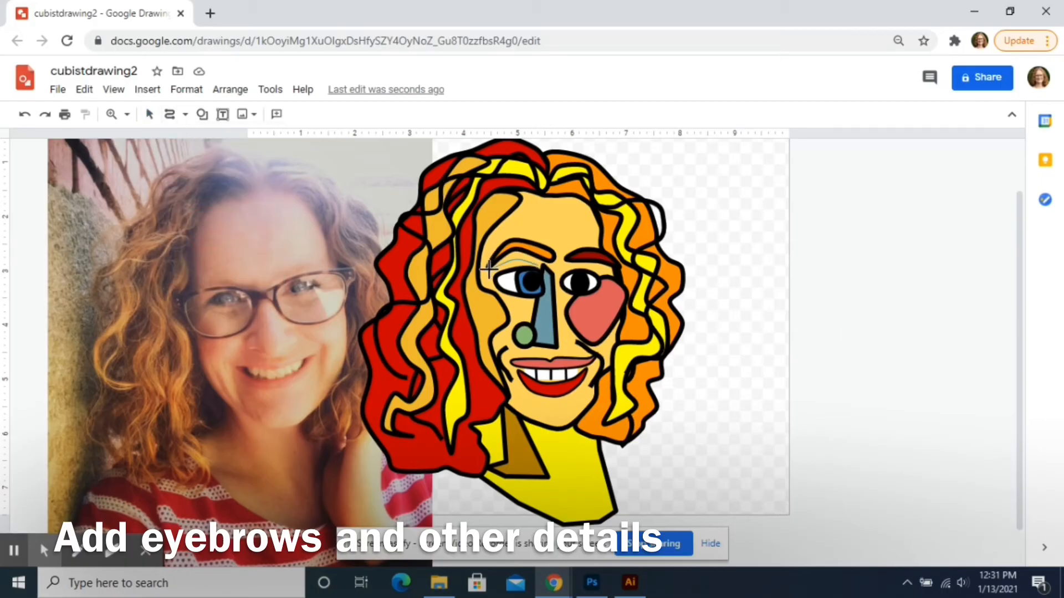
{"action": "left_click", "coordinate": [185, 114]}
{"action": "left_click", "coordinate": [197, 252]}
{"action": "left_click", "coordinate": [489, 269]}
{"action": "mouse_move", "coordinate": [563, 274]}
{"action": "left_mouse_down"}
{"action": "mouse_move", "coordinate": [575, 255]}
{"action": "mouse_move", "coordinate": [601, 284]}
{"action": "left_mouse_up"}
{"action": "left_click", "coordinate": [298, 114]}
{"action": "left_click", "coordinate": [323, 212]}
Step: Adjust the line weight of the curved eyelid line above the blue eye
{"action": "left_click", "coordinate": [149, 114]}
{"action": "left_click", "coordinate": [514, 264]}
{"action": "left_click", "coordinate": [298, 114]}
{"action": "left_click", "coordinate": [320, 231]}
{"action": "left_click", "coordinate": [820, 267]}
{"action": "left_click", "coordinate": [508, 265]}
{"action": "left_click", "coordinate": [299, 115]}
{"action": "left_click", "coordinate": [323, 208]}
Step: Draw short eyelashes around both eyes with the Scribble tool
{"action": "left_click", "coordinate": [185, 115]}
{"action": "left_click", "coordinate": [196, 252]}
{"action": "left_click", "coordinate": [498, 275]}
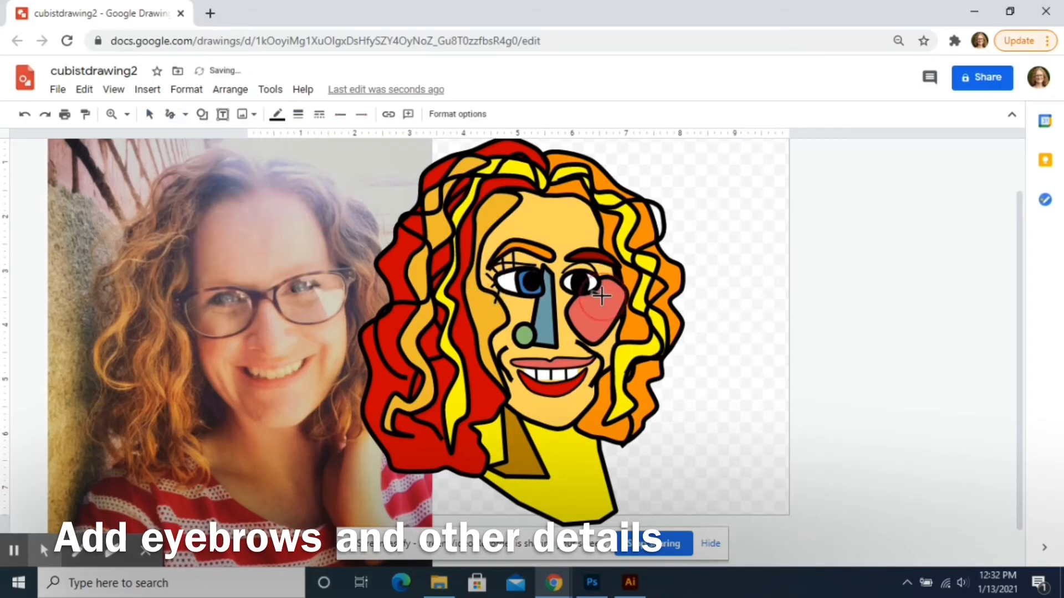
{"action": "mouse_move", "coordinate": [596, 278]}
{"action": "left_mouse_down"}
{"action": "mouse_move", "coordinate": [604, 269]}
{"action": "mouse_move", "coordinate": [594, 264]}
{"action": "left_mouse_up"}
{"action": "left_click_drag", "start_coordinate": [580, 272], "coordinate": [581, 254]}
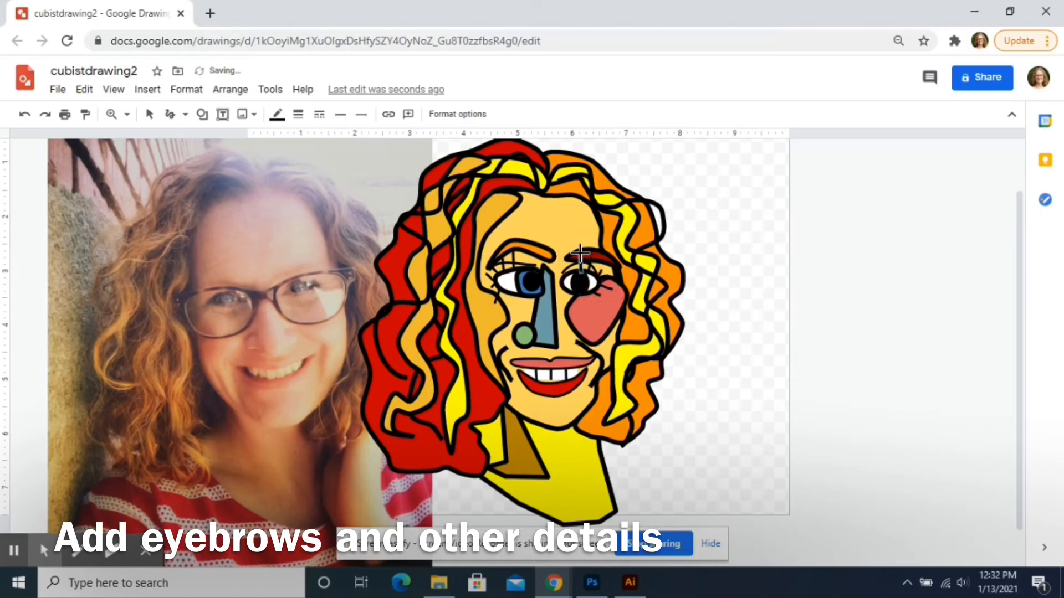
{"action": "left_click", "coordinate": [202, 114]}
{"action": "left_click", "coordinate": [203, 115]}
{"action": "left_click", "coordinate": [202, 114]}
{"action": "mouse_move", "coordinate": [244, 141]}
{"action": "key", "text": "Escape"}
{"action": "left_click", "coordinate": [202, 114]}
{"action": "key", "text": "Escape"}
Step: Draw a small round highlight in the right eye's black pupil and fill it with white
{"action": "left_click", "coordinate": [202, 114]}
{"action": "mouse_move", "coordinate": [282, 141]}
{"action": "left_click", "coordinate": [318, 171]}
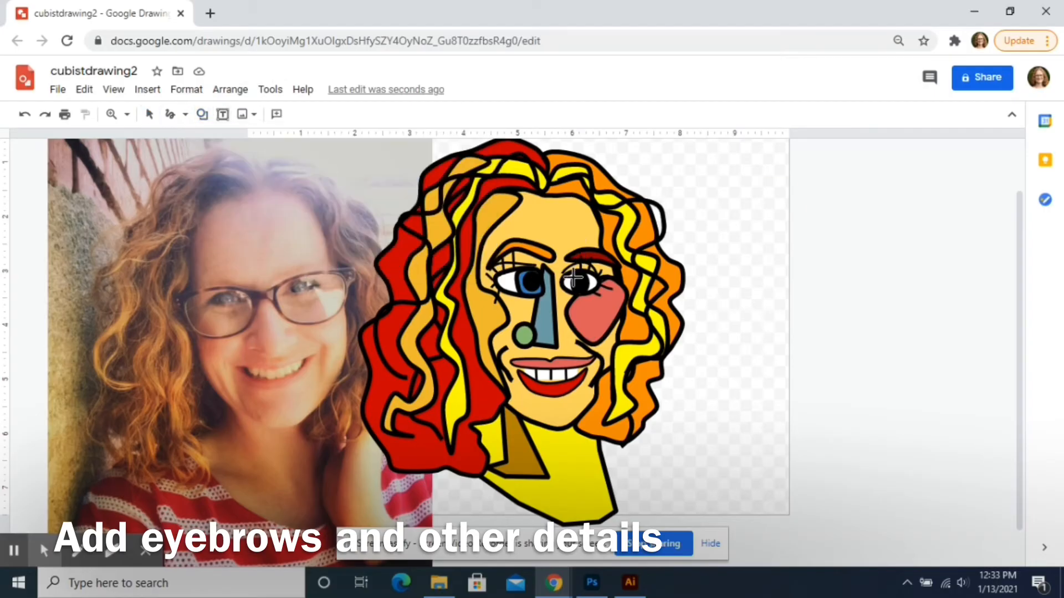
{"action": "left_click_drag", "start_coordinate": [571, 275], "coordinate": [586, 288]}
{"action": "left_click", "coordinate": [277, 114]}
{"action": "left_click", "coordinate": [415, 188]}
Step: Draw a small round highlight in the blue eye's pupil and fill it with white
{"action": "left_click", "coordinate": [202, 114]}
{"action": "mouse_move", "coordinate": [238, 141]}
{"action": "left_click", "coordinate": [318, 170]}
{"action": "left_click_drag", "start_coordinate": [526, 273], "coordinate": [540, 288]}
{"action": "left_click", "coordinate": [276, 115]}
{"action": "left_click", "coordinate": [414, 188]}
Step: Fine-tune the placement of the white highlight in the right eye's pupil
{"action": "left_click", "coordinate": [907, 280]}
{"action": "left_click", "coordinate": [578, 281]}
{"action": "left_click_drag", "start_coordinate": [578, 281], "coordinate": [582, 277]}
{"action": "left_click", "coordinate": [895, 311]}
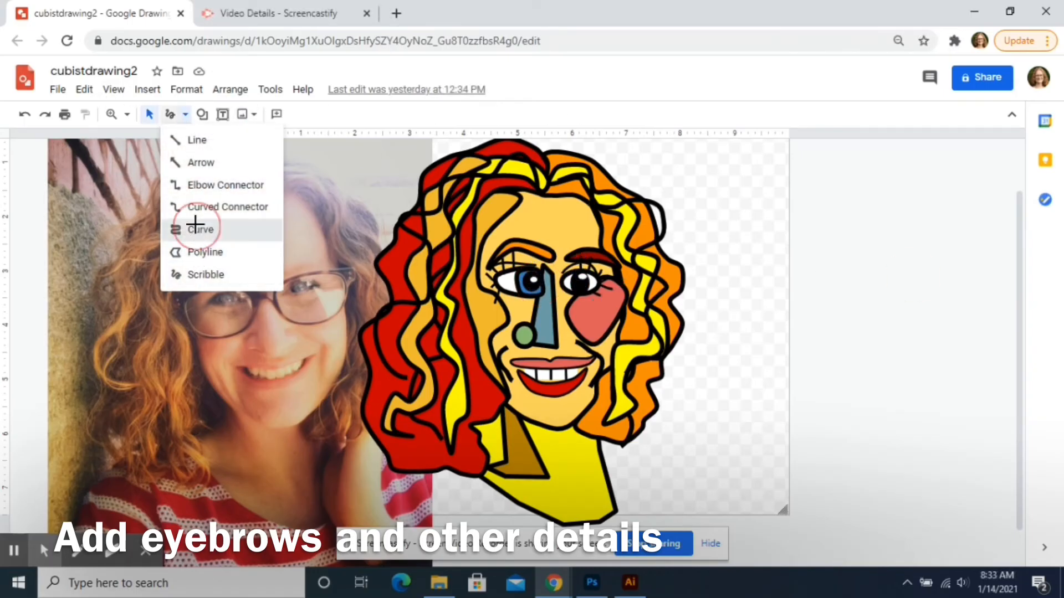
Step: Draw a closed curved highlight along the nose's right edge, filled with white and without a visible dark outline
{"action": "left_click", "coordinate": [195, 227]}
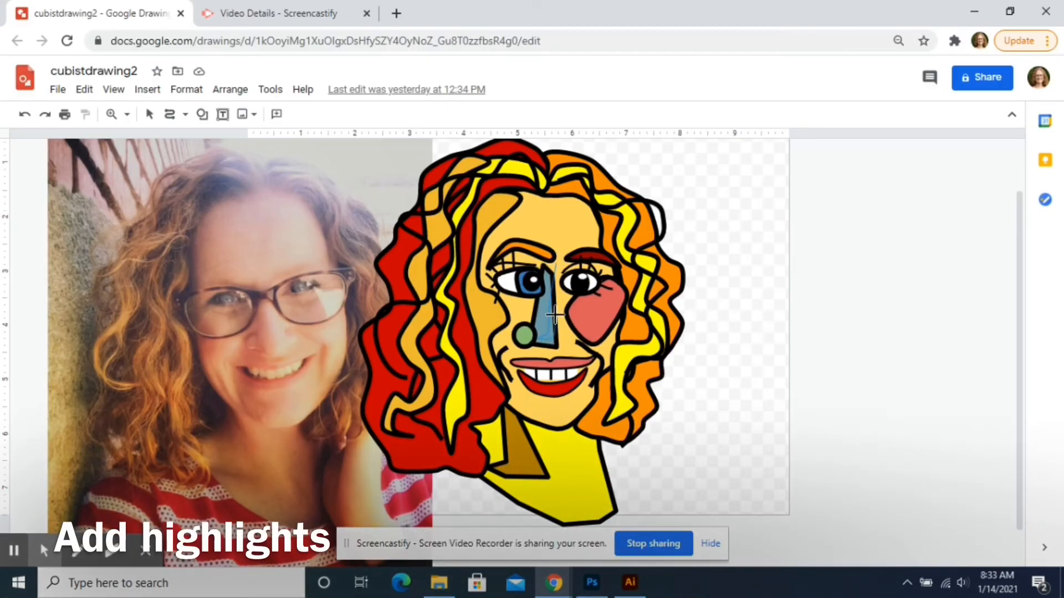
{"action": "left_click", "coordinate": [556, 260]}
{"action": "left_click", "coordinate": [298, 115]}
{"action": "left_click", "coordinate": [349, 143]}
{"action": "left_click", "coordinate": [277, 114]}
{"action": "left_click", "coordinate": [414, 186]}
{"action": "left_click", "coordinate": [149, 114]}
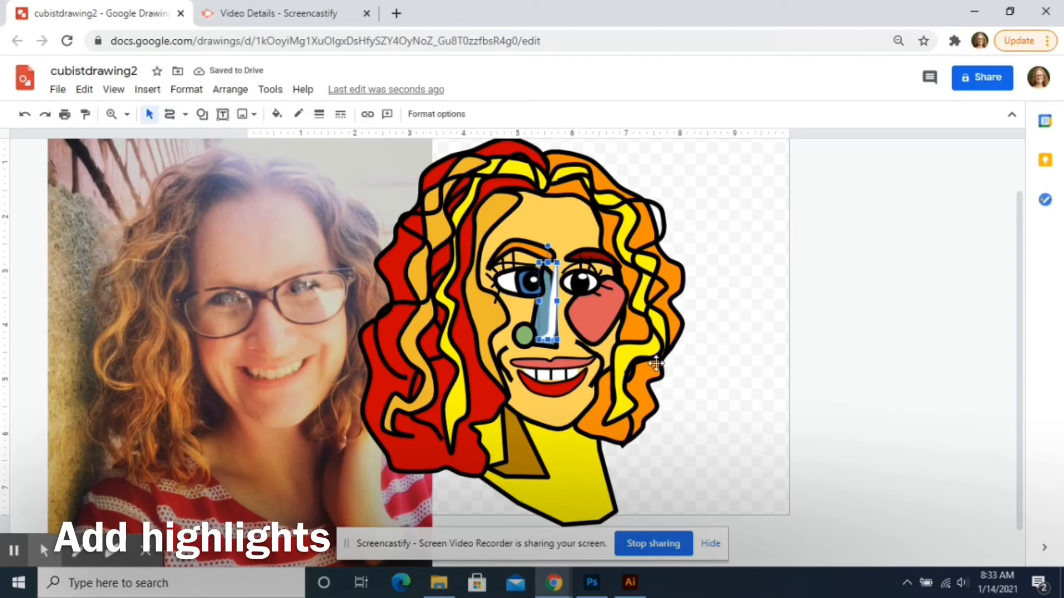
Step: Draw a closed curved white highlight on the forehead above the right eyebrow
{"action": "left_click", "coordinate": [166, 114]}
{"action": "mouse_move", "coordinate": [541, 204]}
{"action": "left_mouse_down"}
{"action": "mouse_move", "coordinate": [577, 206]}
{"action": "mouse_move", "coordinate": [590, 242]}
{"action": "left_mouse_up"}
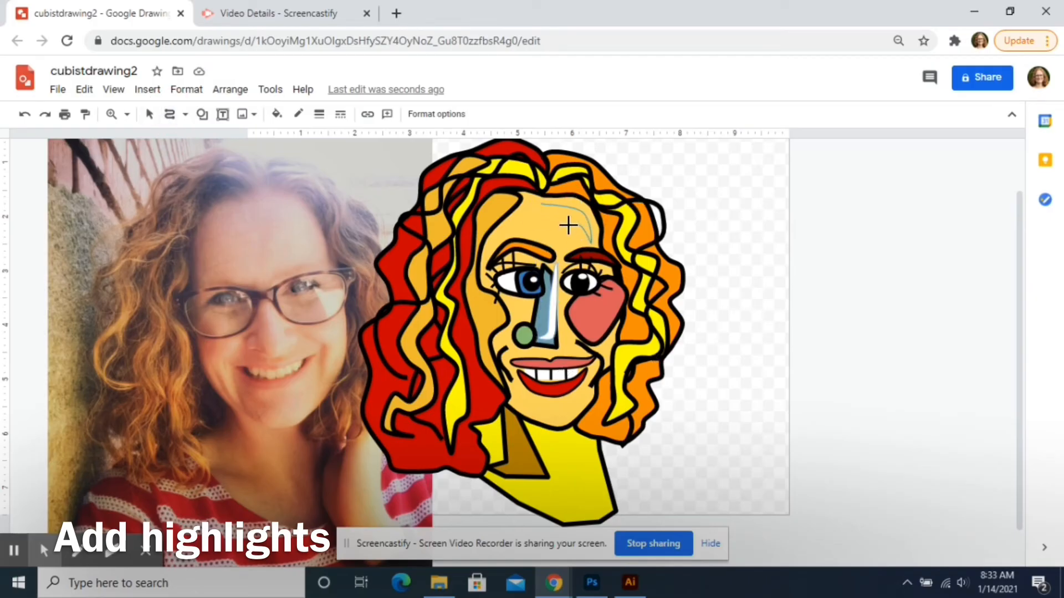
{"action": "left_click_drag", "start_coordinate": [545, 204], "coordinate": [542, 202]}
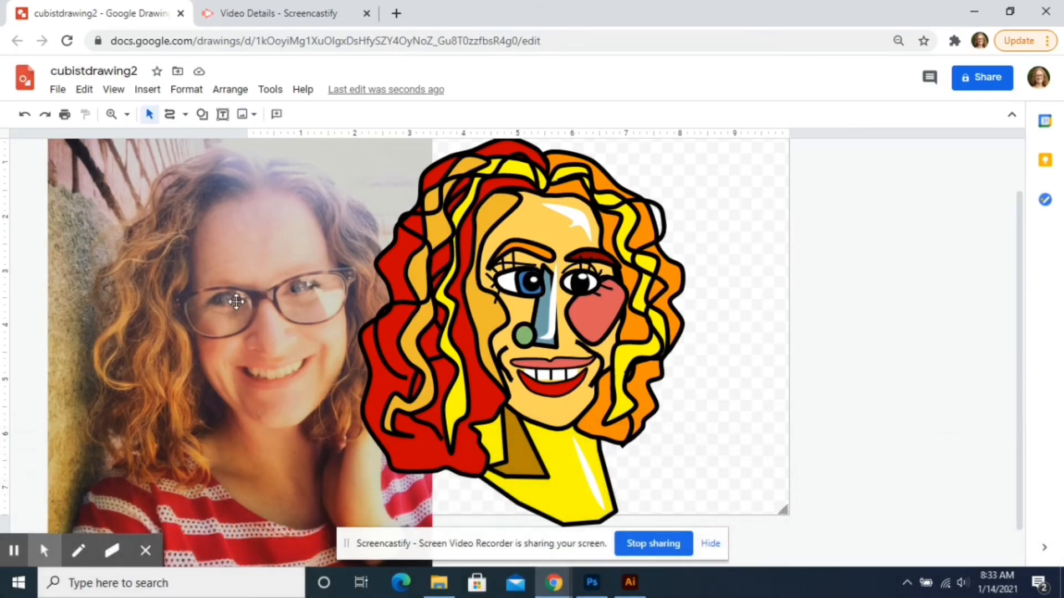
Step: Delete the reference photo from beside the portrait
{"action": "left_click", "coordinate": [239, 309]}
{"action": "key", "text": "Delete"}
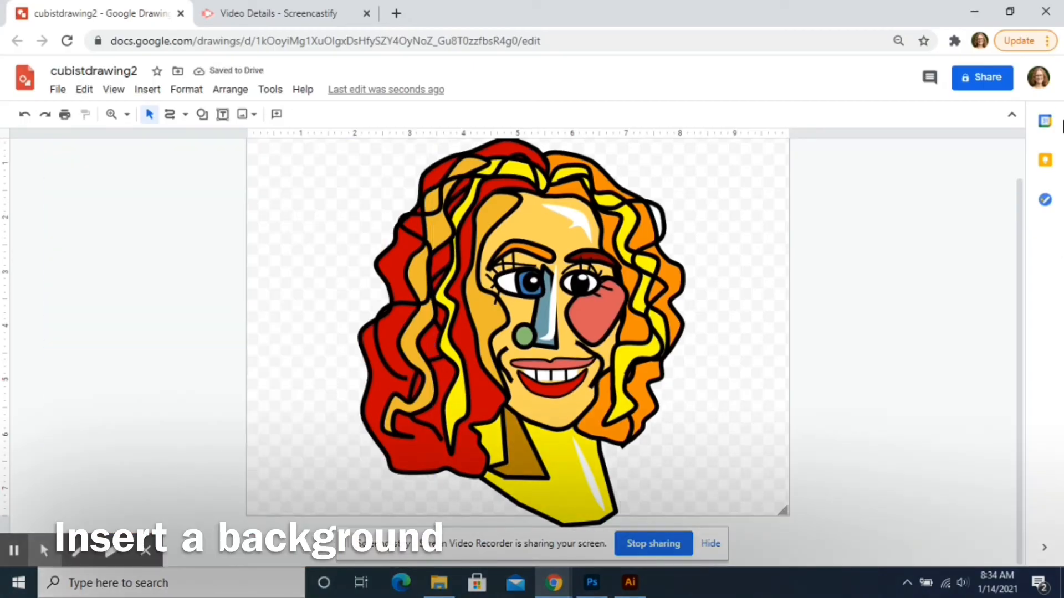
{"action": "left_click_drag", "start_coordinate": [1020, 209], "coordinate": [1018, 191]}
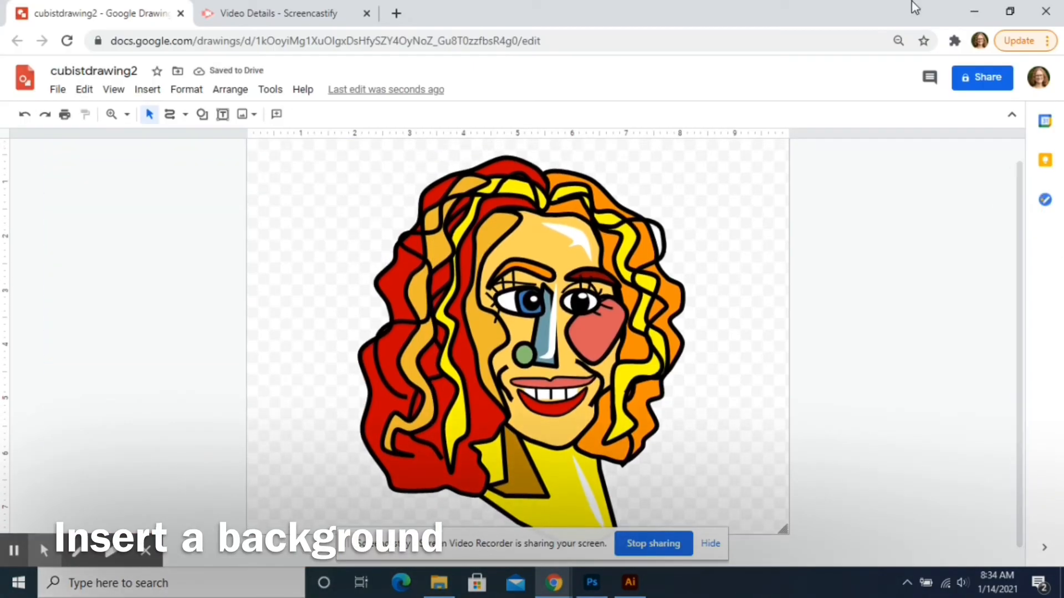
Step: Search the web for an image to insert, using the query "pattern background"
{"action": "left_click", "coordinate": [898, 42]}
{"action": "left_click", "coordinate": [831, 69]}
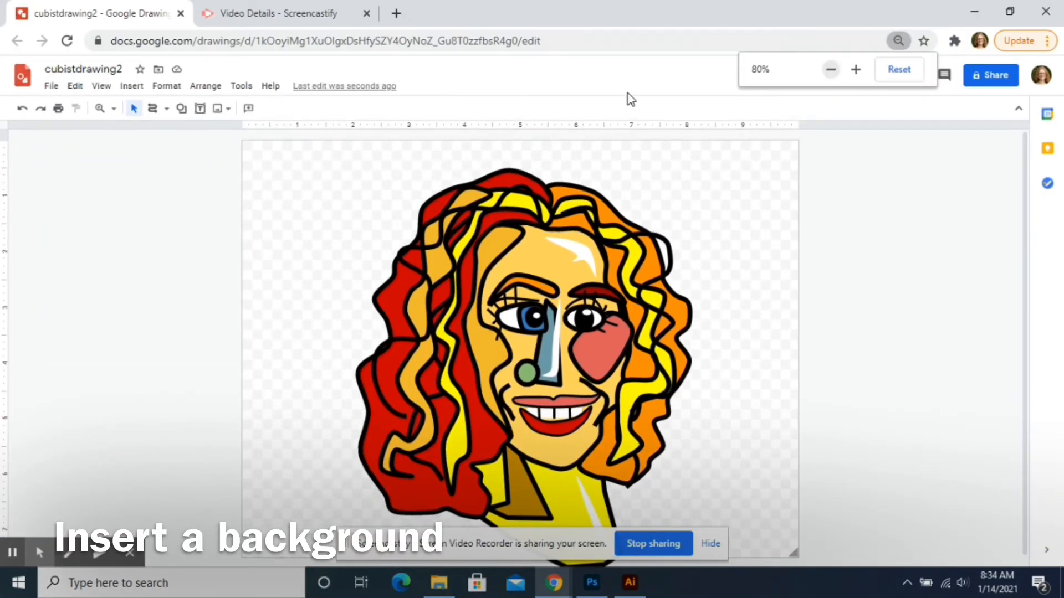
{"action": "left_click", "coordinate": [131, 86]}
{"action": "mouse_move", "coordinate": [153, 110]}
{"action": "left_click", "coordinate": [293, 133]}
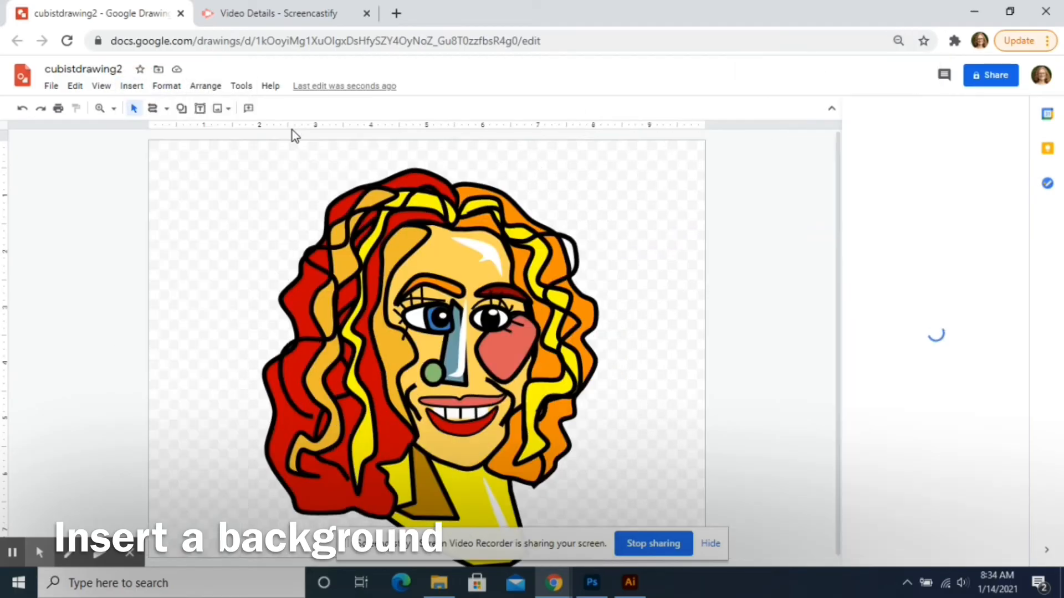
{"action": "type", "text": "pattern background"}
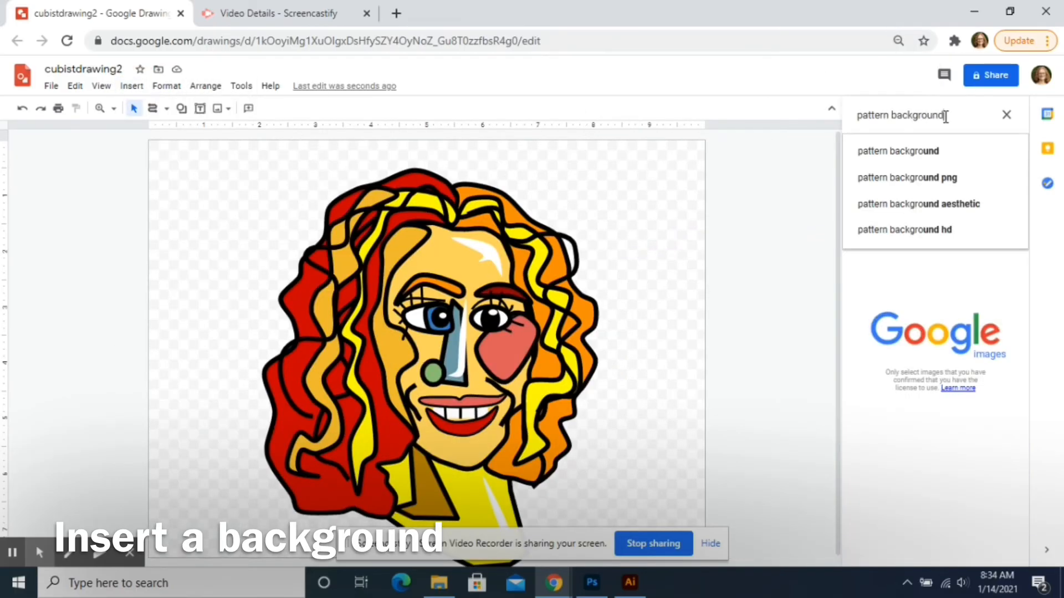
{"action": "key", "text": "Return"}
Step: Insert the green leaf-and-flower pattern image from the search results
{"action": "left_click_drag", "start_coordinate": [1026, 183], "coordinate": [1027, 287]}
{"action": "left_click_drag", "start_coordinate": [1030, 316], "coordinate": [1029, 438]}
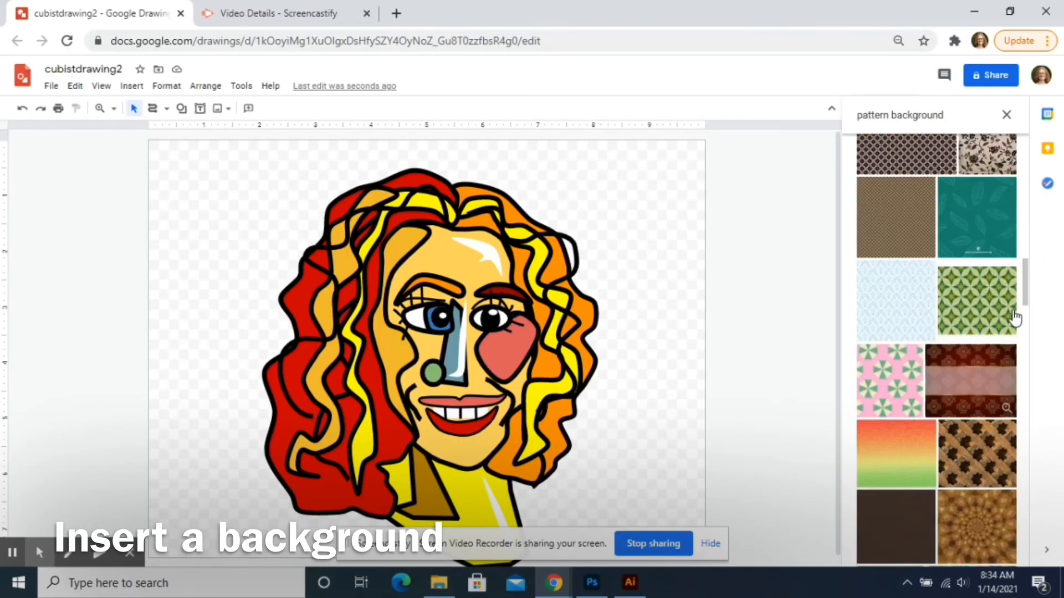
{"action": "left_click", "coordinate": [984, 300]}
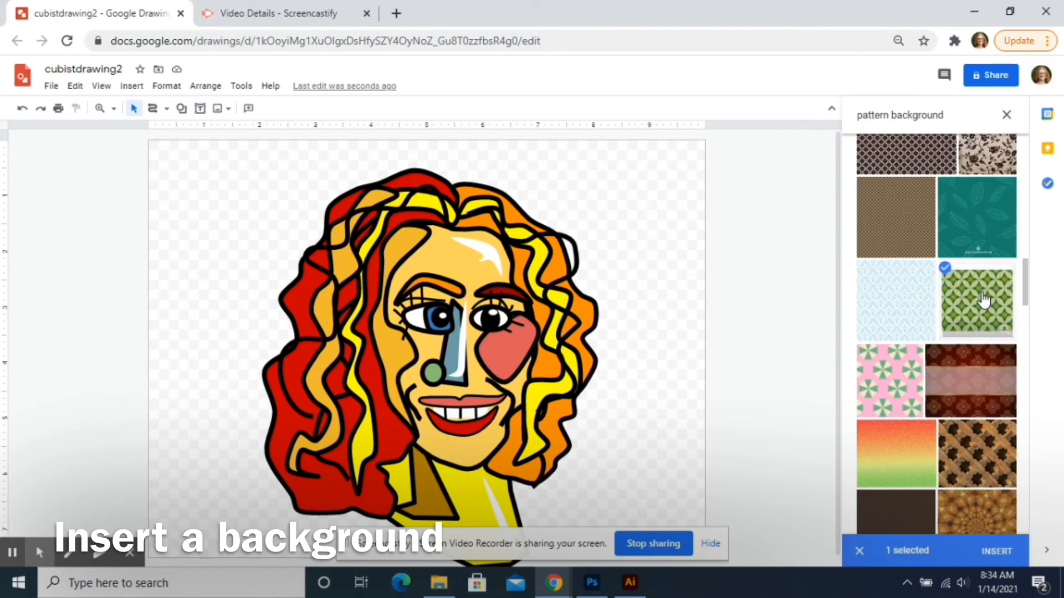
{"action": "left_click", "coordinate": [995, 552]}
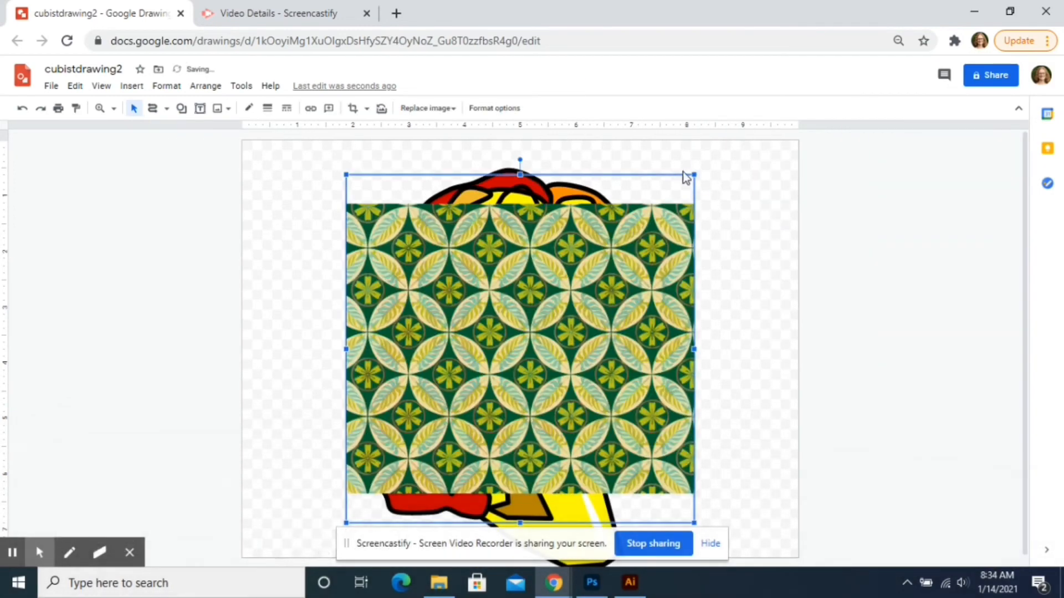
Step: Enlarge and reposition the green pattern image so that it spans the full width of the canvas
{"action": "left_click_drag", "start_coordinate": [695, 175], "coordinate": [803, 138]}
{"action": "left_click_drag", "start_coordinate": [347, 523], "coordinate": [224, 594]}
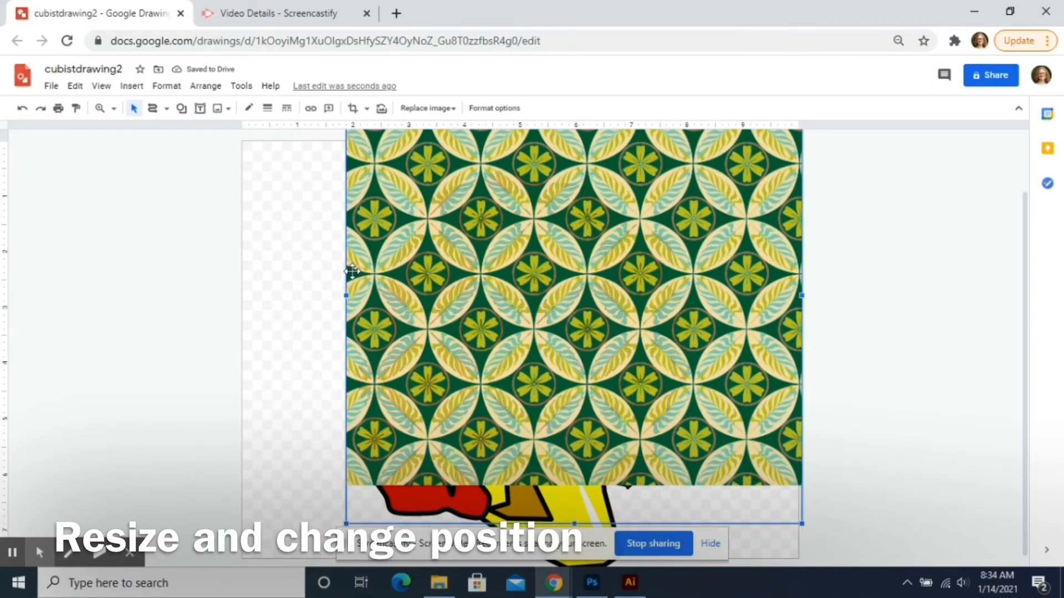
{"action": "left_click_drag", "start_coordinate": [1026, 317], "coordinate": [1025, 273]}
{"action": "left_click_drag", "start_coordinate": [571, 220], "coordinate": [547, 279]}
{"action": "left_click_drag", "start_coordinate": [551, 164], "coordinate": [948, 394]}
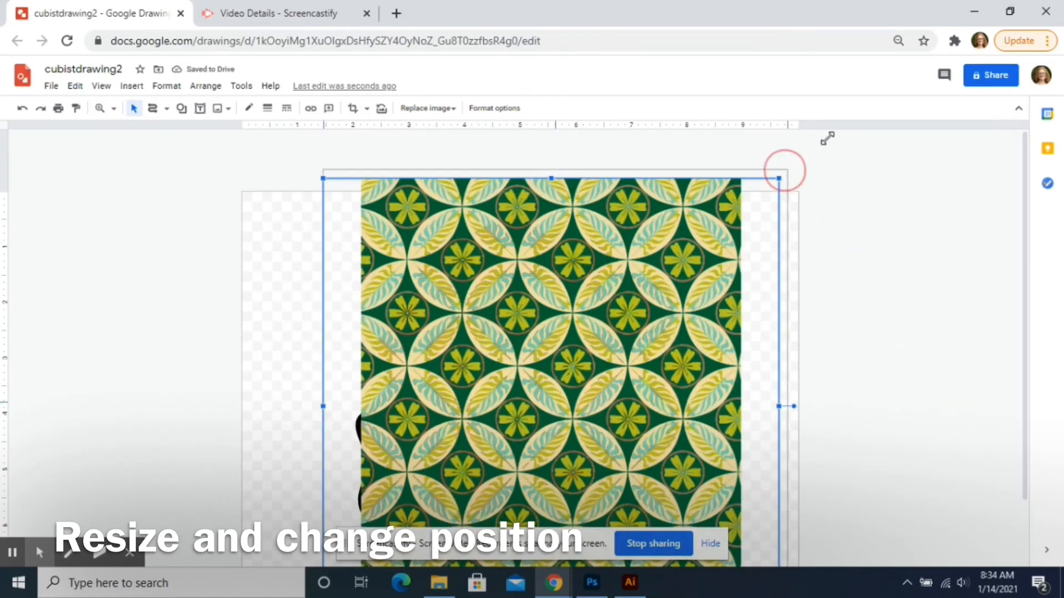
{"action": "left_click_drag", "start_coordinate": [660, 325], "coordinate": [518, 391]}
{"action": "left_click_drag", "start_coordinate": [656, 249], "coordinate": [864, 153]}
{"action": "left_click_drag", "start_coordinate": [648, 253], "coordinate": [626, 326]}
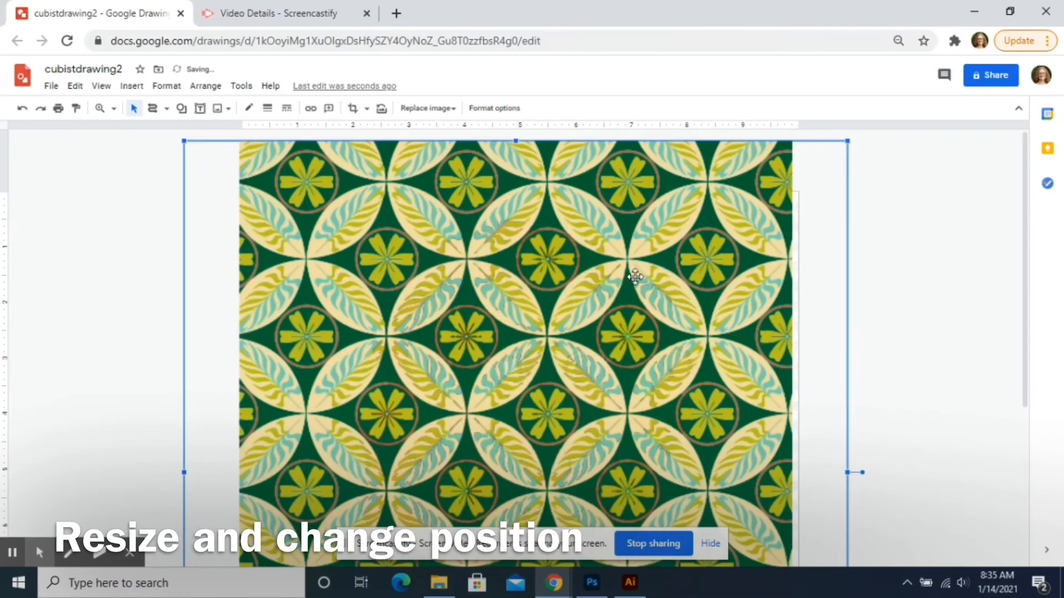
{"action": "left_click_drag", "start_coordinate": [852, 140], "coordinate": [856, 131]}
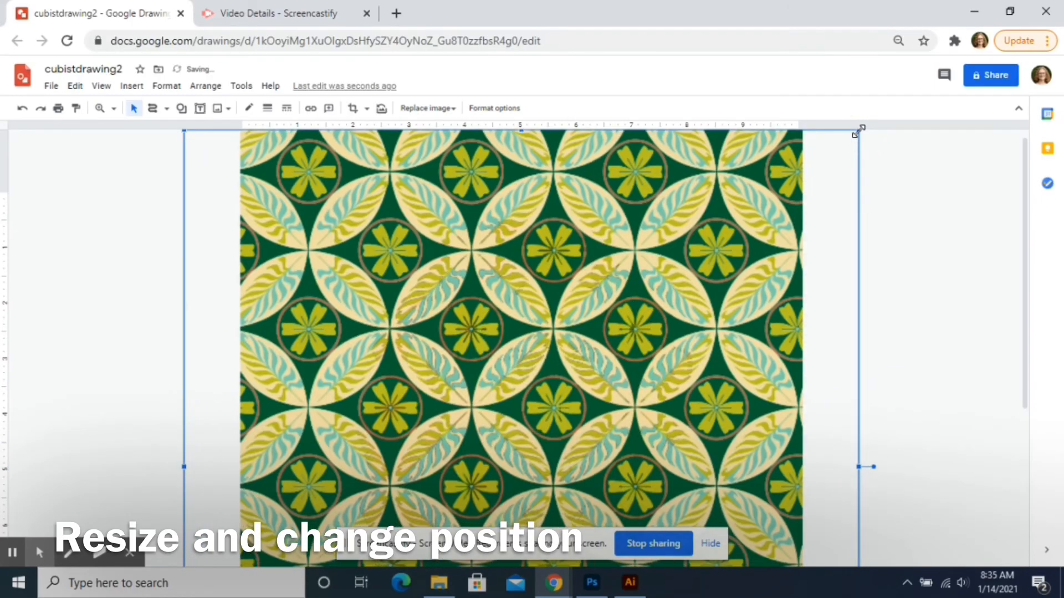
Step: Send the green pattern image to the back, behind all parts of the portrait
{"action": "right_click", "coordinate": [531, 213]}
{"action": "mouse_move", "coordinate": [623, 349]}
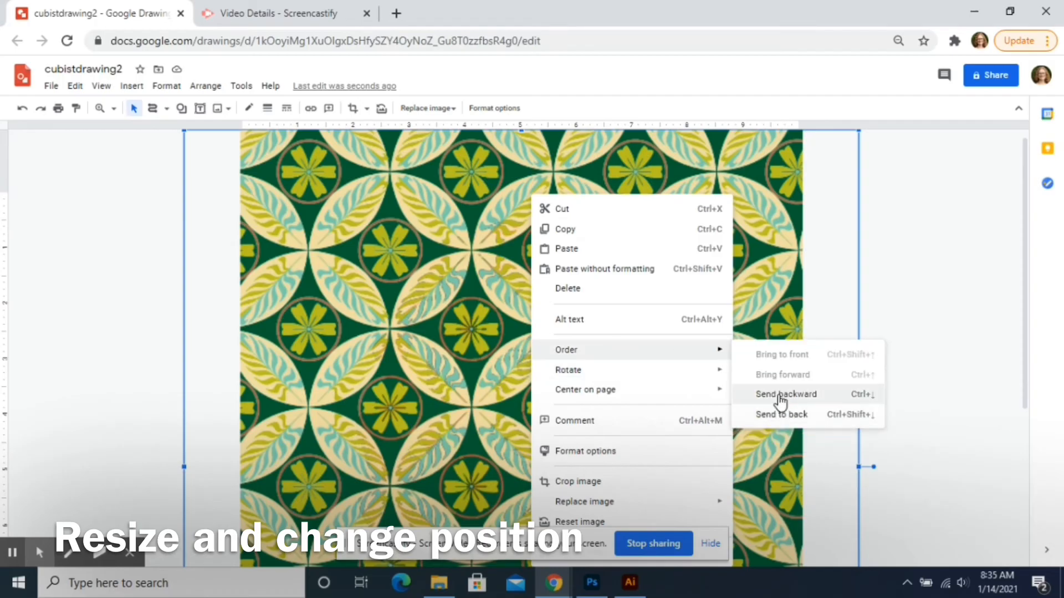
{"action": "left_click", "coordinate": [782, 395]}
{"action": "left_click_drag", "start_coordinate": [1025, 245], "coordinate": [1028, 279]}
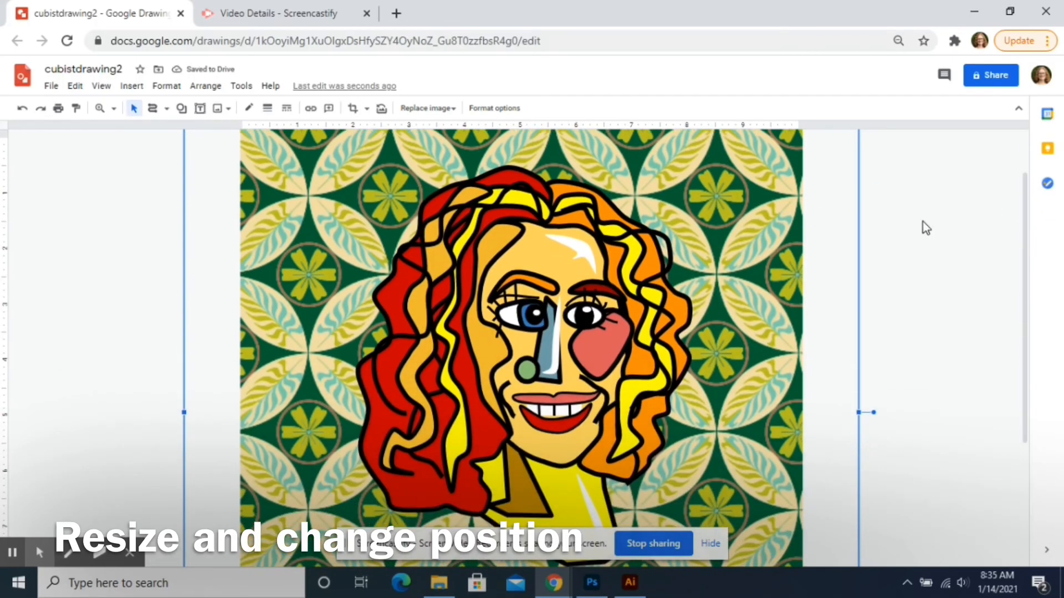
{"action": "left_click", "coordinate": [923, 251]}
Step: Recolor the pattern background image with the red Light 1 option
{"action": "left_click", "coordinate": [698, 193]}
{"action": "left_click", "coordinate": [178, 88]}
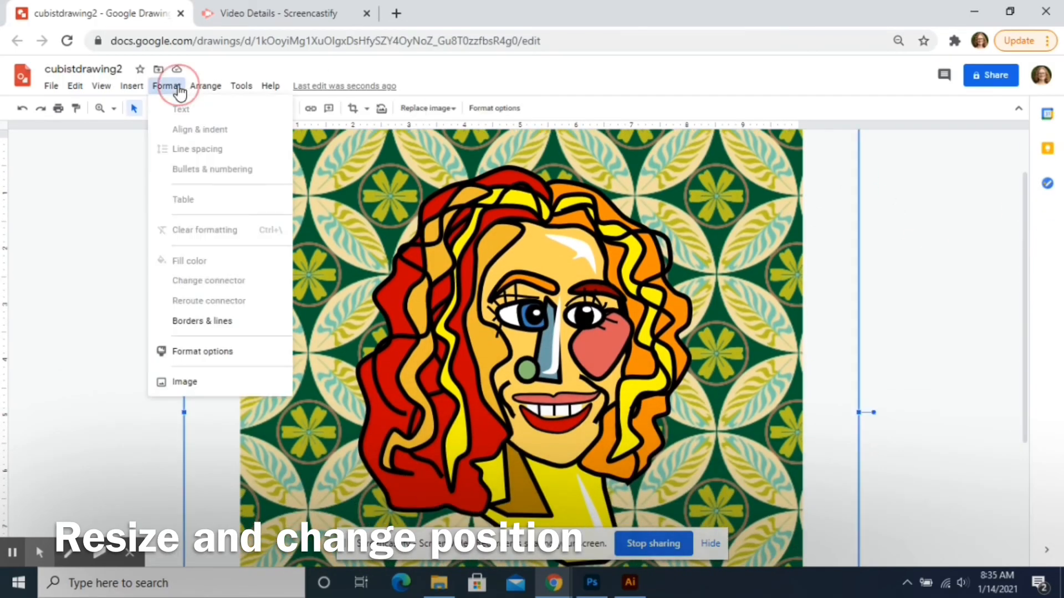
{"action": "left_click", "coordinate": [494, 108]}
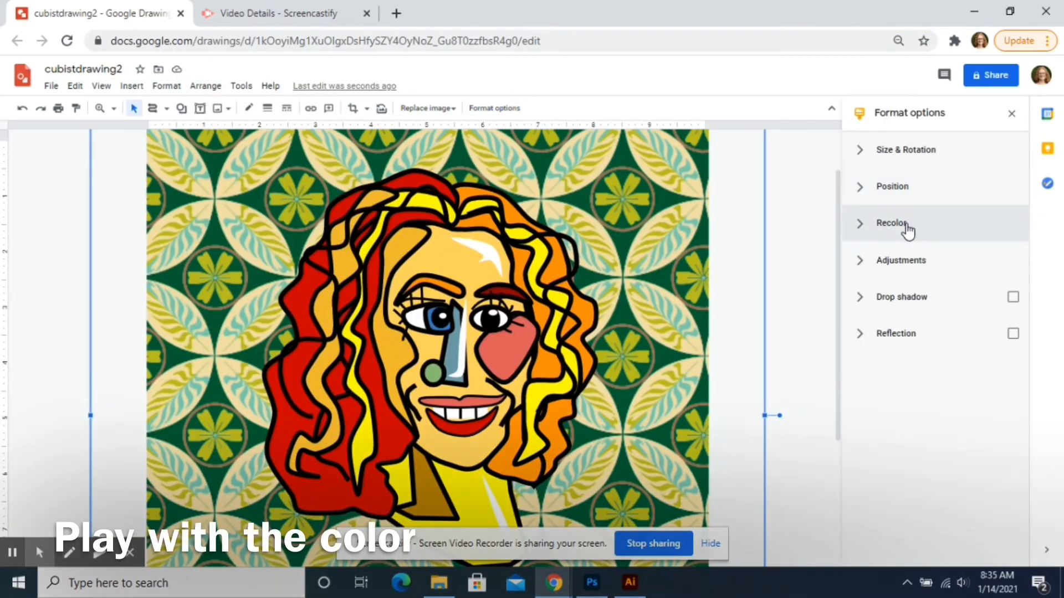
{"action": "left_click", "coordinate": [907, 226]}
{"action": "left_click", "coordinate": [1012, 259]}
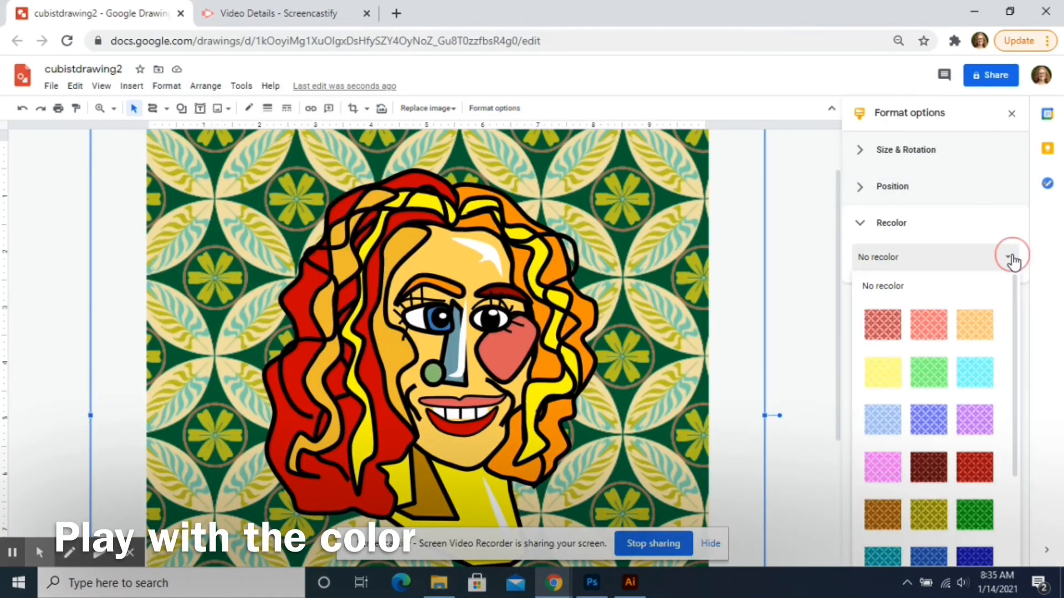
{"action": "left_click", "coordinate": [885, 323]}
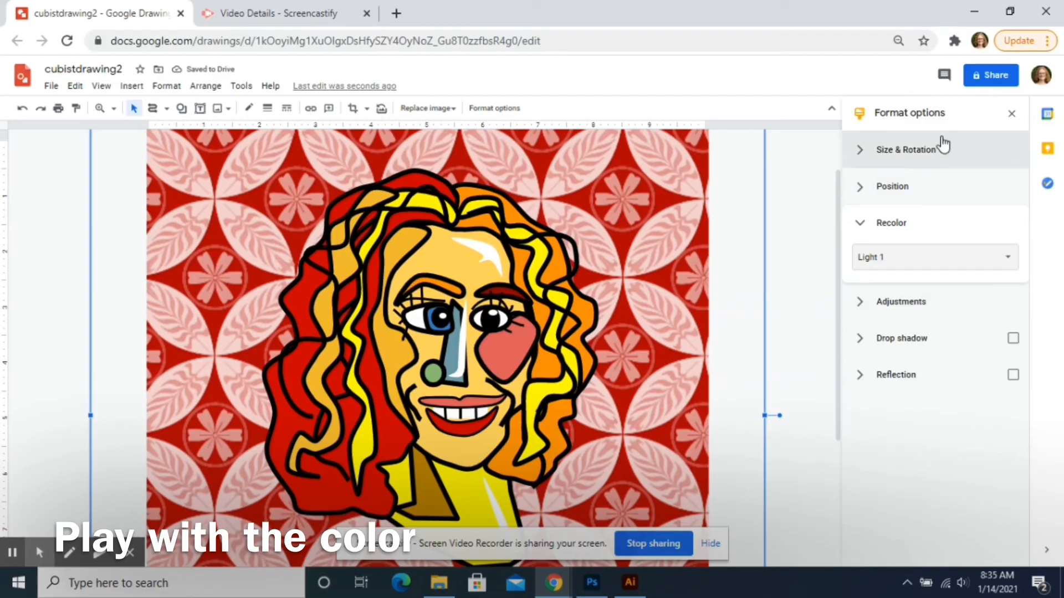
{"action": "left_click", "coordinate": [1012, 113]}
Step: Crop the left and right sides of the background image to the canvas edges
{"action": "left_click_drag", "start_coordinate": [1025, 342], "coordinate": [1025, 417]}
{"action": "double_click", "coordinate": [767, 304]}
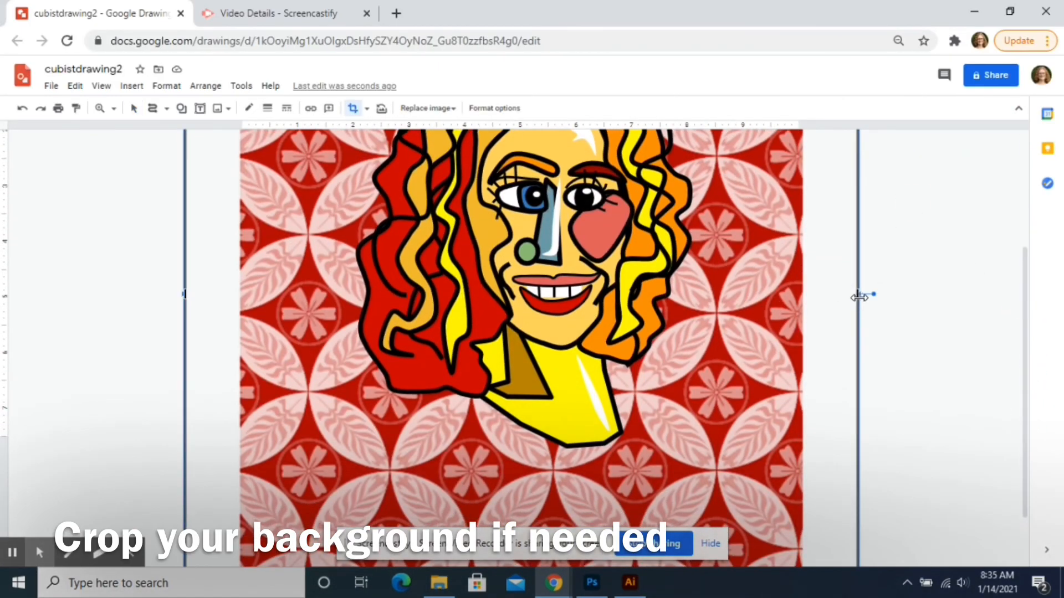
{"action": "left_click_drag", "start_coordinate": [858, 294], "coordinate": [803, 301]}
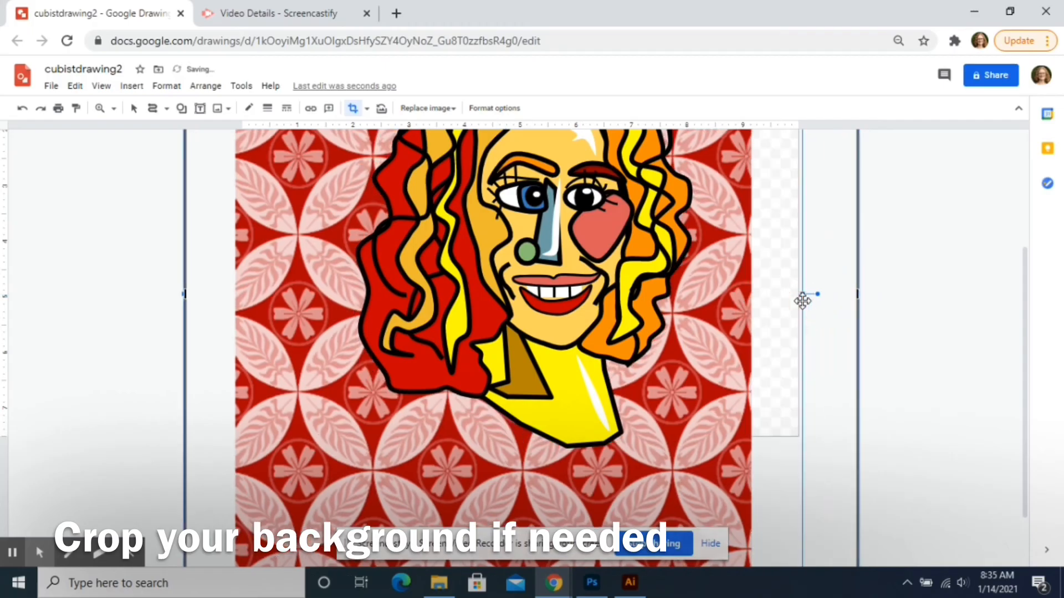
{"action": "key", "text": "ctrl+z"}
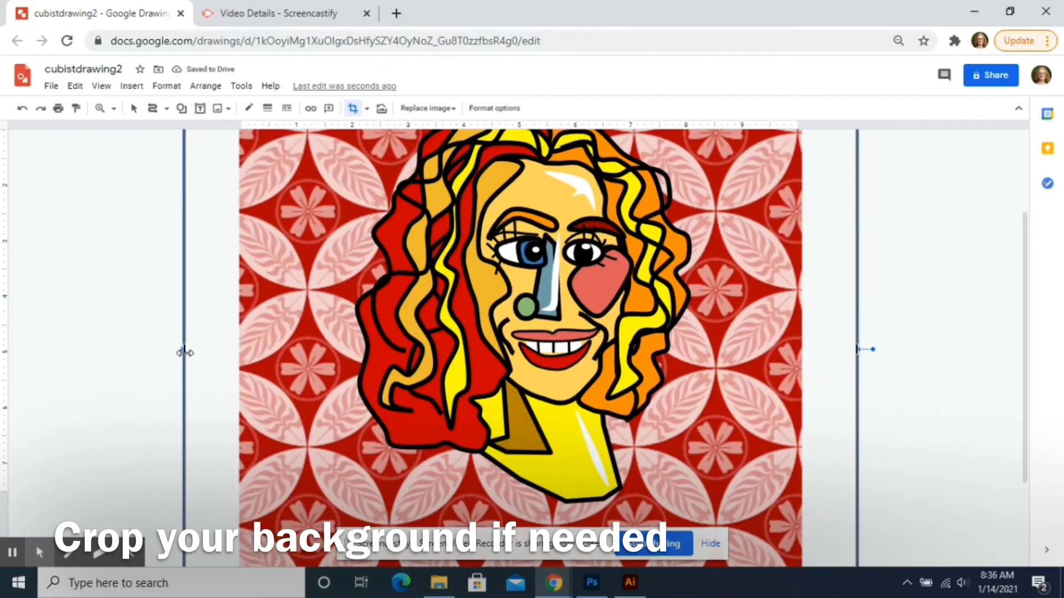
{"action": "left_click_drag", "start_coordinate": [185, 353], "coordinate": [239, 358]}
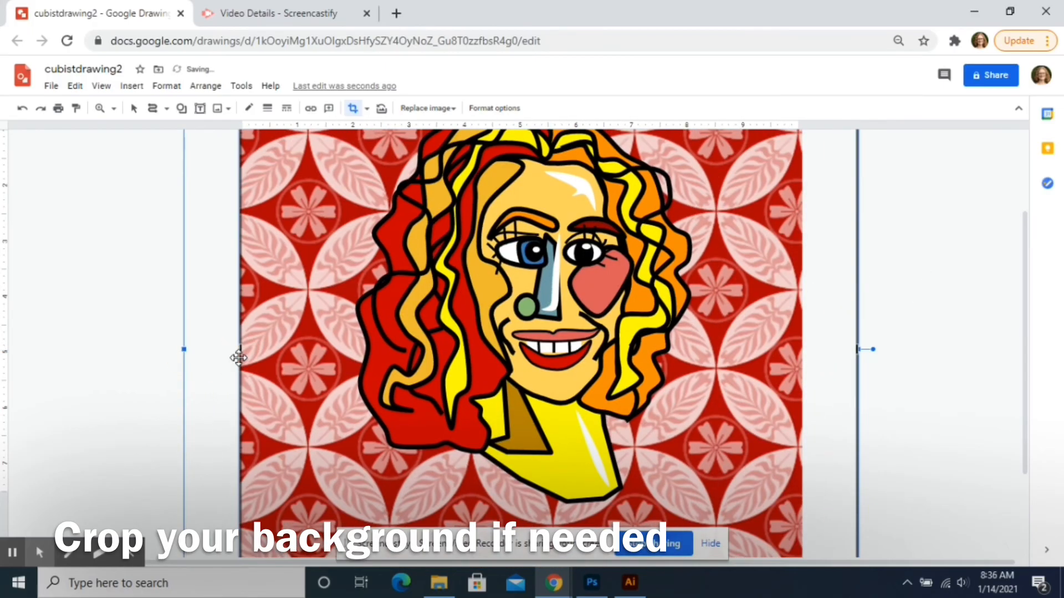
{"action": "left_click_drag", "start_coordinate": [858, 347], "coordinate": [803, 351]}
{"action": "left_click", "coordinate": [756, 352]}
Step: Crop the top of the background image down to the canvas's upper edge
{"action": "left_click_drag", "start_coordinate": [1025, 308], "coordinate": [1011, 201]}
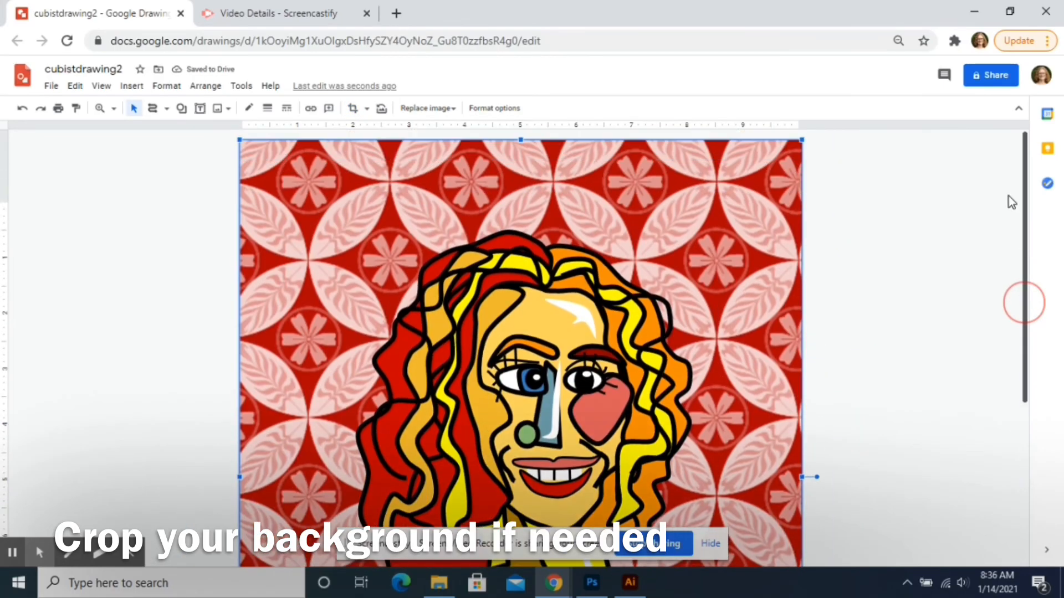
{"action": "double_click", "coordinate": [667, 221]}
{"action": "left_click_drag", "start_coordinate": [584, 135], "coordinate": [587, 184]}
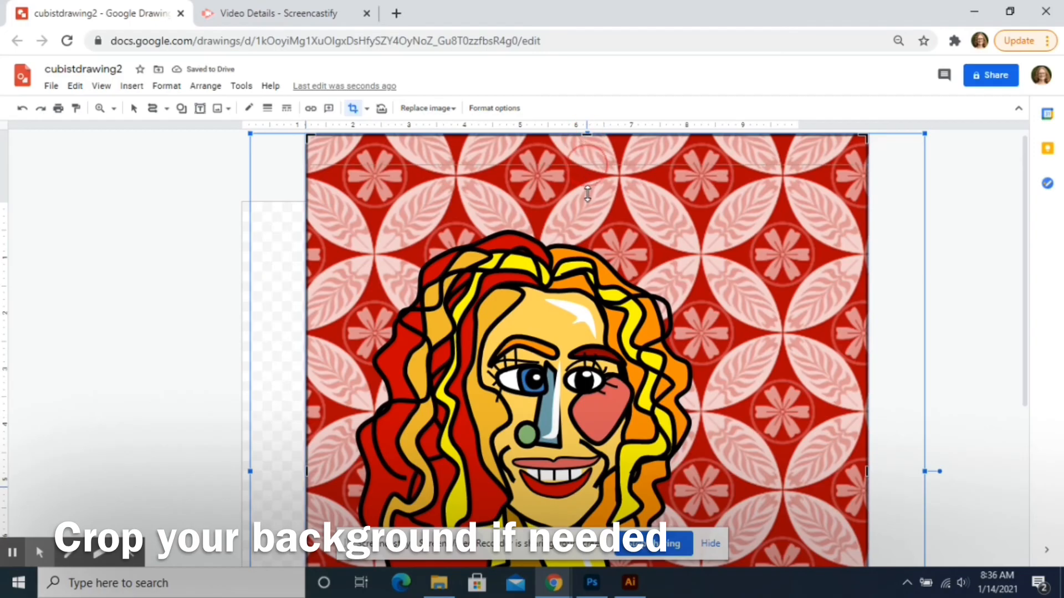
{"action": "left_click", "coordinate": [956, 237]}
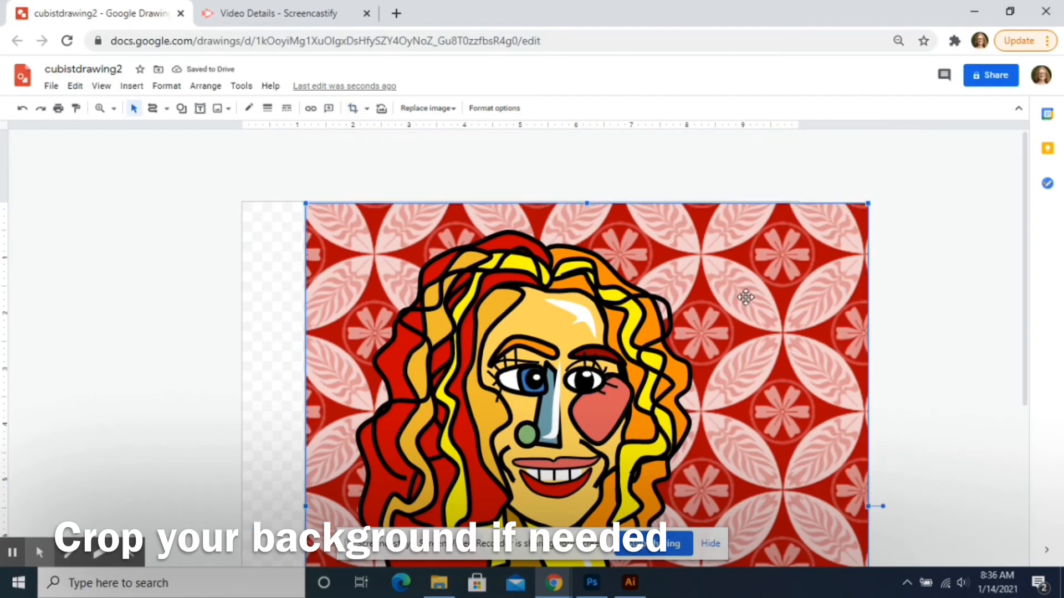
Step: Rotate the background image a quarter turn counterclockwise and align its upper edge with the top of the canvas
{"action": "left_click_drag", "start_coordinate": [1024, 190], "coordinate": [1031, 377]}
{"action": "left_click_drag", "start_coordinate": [885, 256], "coordinate": [589, 165]}
{"action": "left_click_drag", "start_coordinate": [1025, 310], "coordinate": [1026, 288]}
{"action": "scroll", "coordinate": [820, 230], "scroll_direction": "down", "scroll_amount": 1}
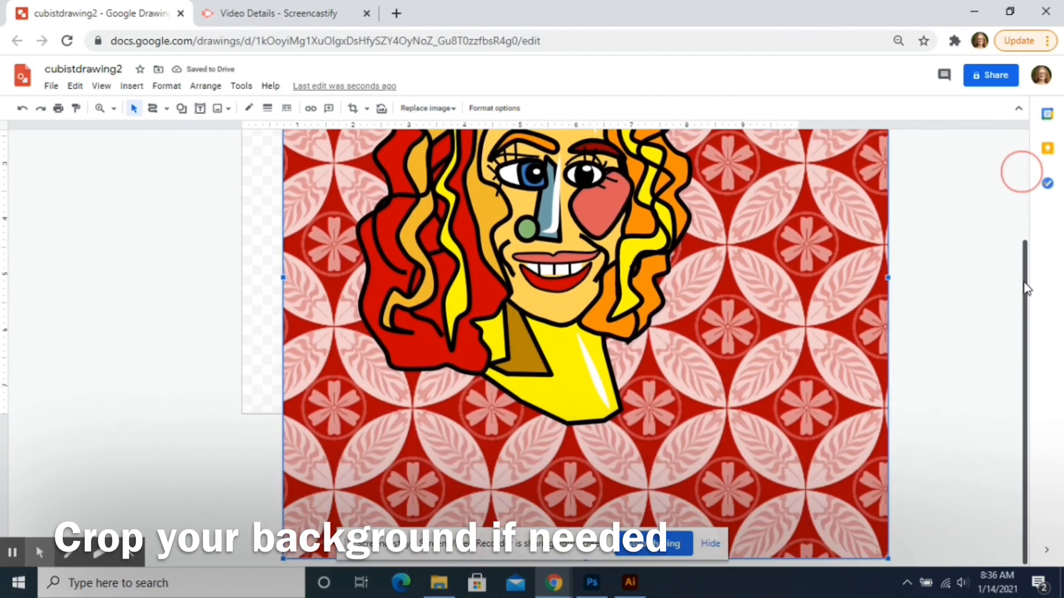
Step: Crop the bottom of the background image up to the canvas's lower edge and trim its right side slightly
{"action": "double_click", "coordinate": [772, 407]}
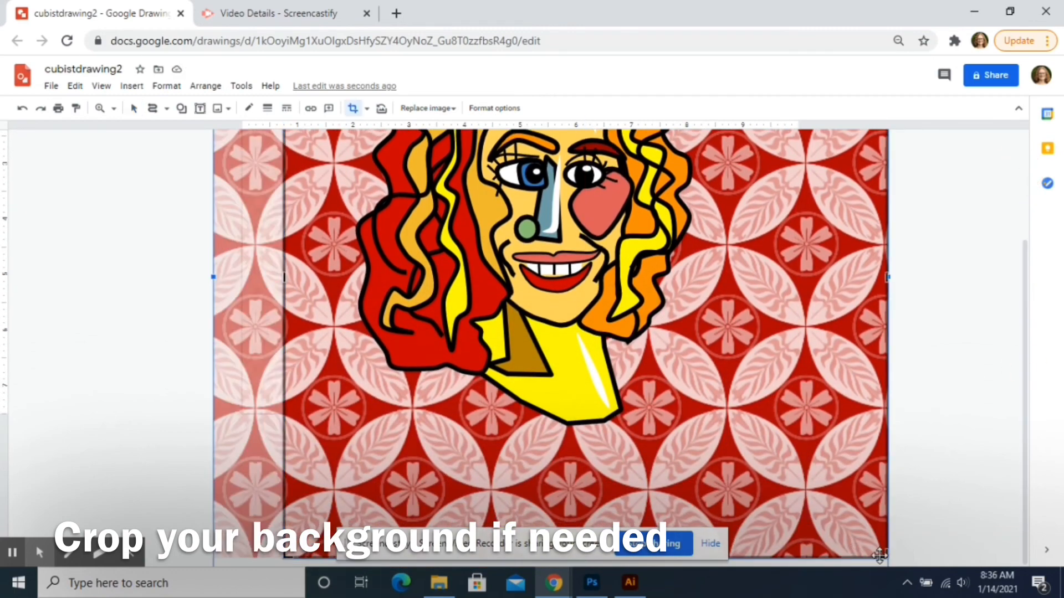
{"action": "left_click_drag", "start_coordinate": [882, 501], "coordinate": [883, 420]}
{"action": "key", "text": "Return"}
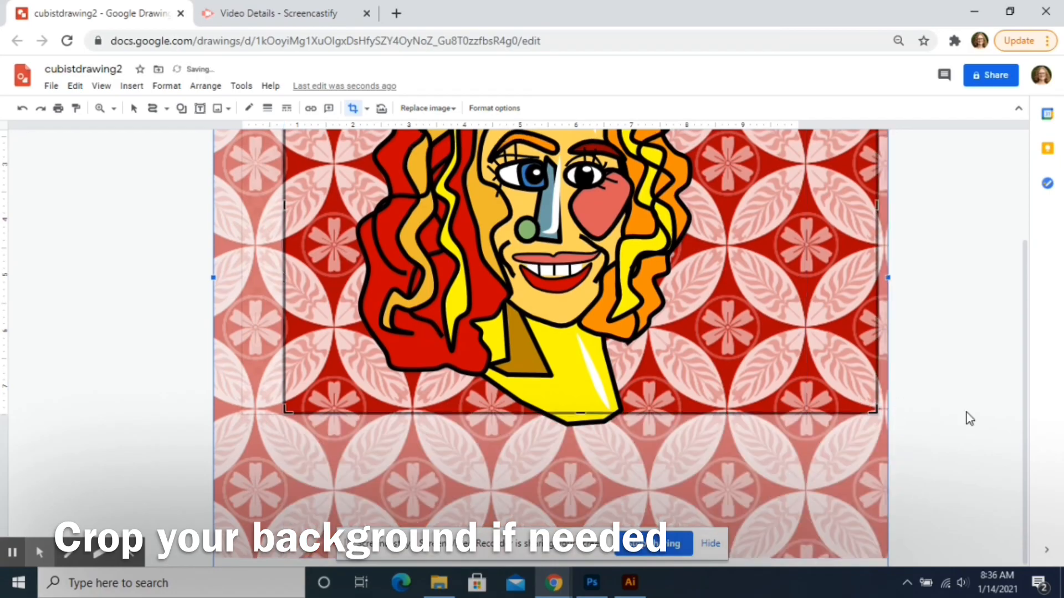
Step: Move the background image left until it covers the whole width of the canvas
{"action": "left_click_drag", "start_coordinate": [1022, 393], "coordinate": [1018, 249]}
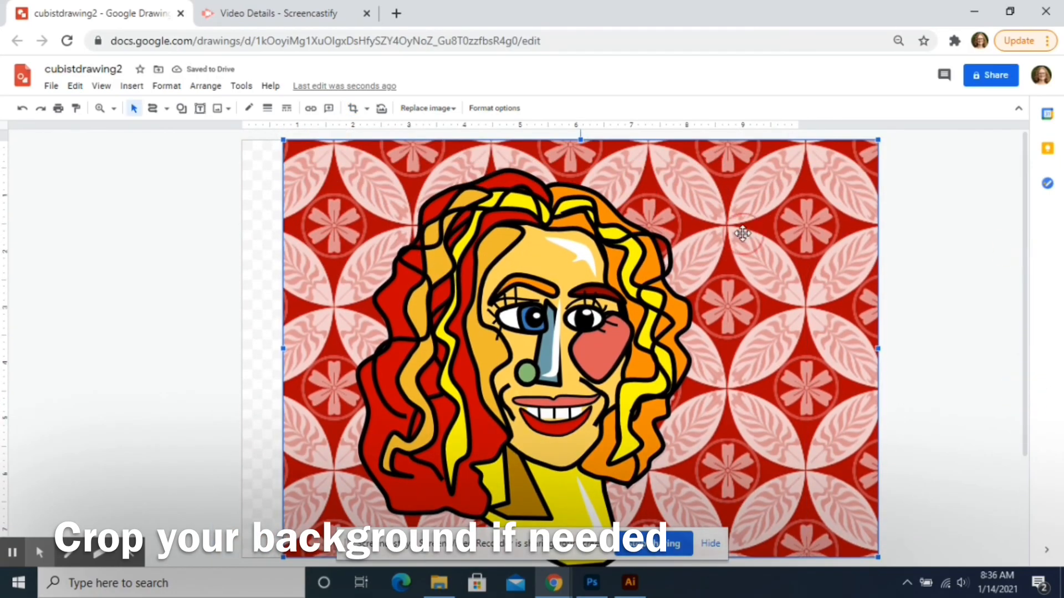
{"action": "key", "text": "Left"}
{"action": "key", "text": "Left"}
{"action": "key", "text": "Left"}
{"action": "key", "text": "Left"}
{"action": "key", "text": "Left"}
{"action": "key", "text": "Left"}
{"action": "key", "text": "Left"}
{"action": "key", "text": "Left"}
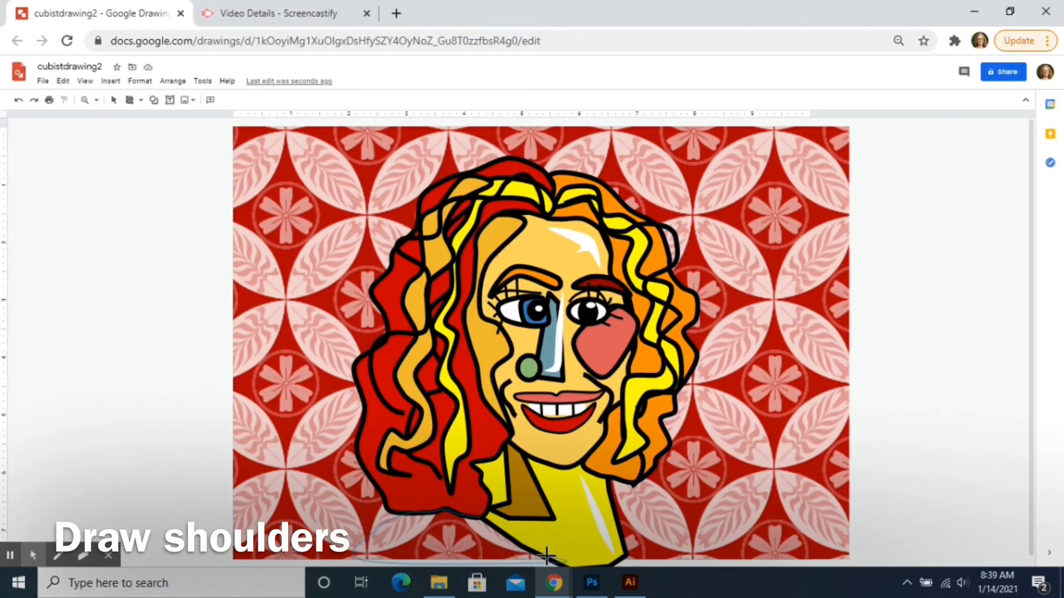
Step: Draw the shoulder under the red hair, left of the neck, with a thick black outline and a dark green fill
{"action": "left_click", "coordinate": [481, 521]}
{"action": "left_click", "coordinate": [242, 100]}
{"action": "left_click", "coordinate": [267, 185]}
{"action": "left_click", "coordinate": [211, 100]}
{"action": "left_click", "coordinate": [215, 220]}
{"action": "left_click", "coordinate": [210, 101]}
{"action": "left_click", "coordinate": [247, 233]}
{"action": "left_click", "coordinate": [210, 100]}
{"action": "left_click", "coordinate": [258, 232]}
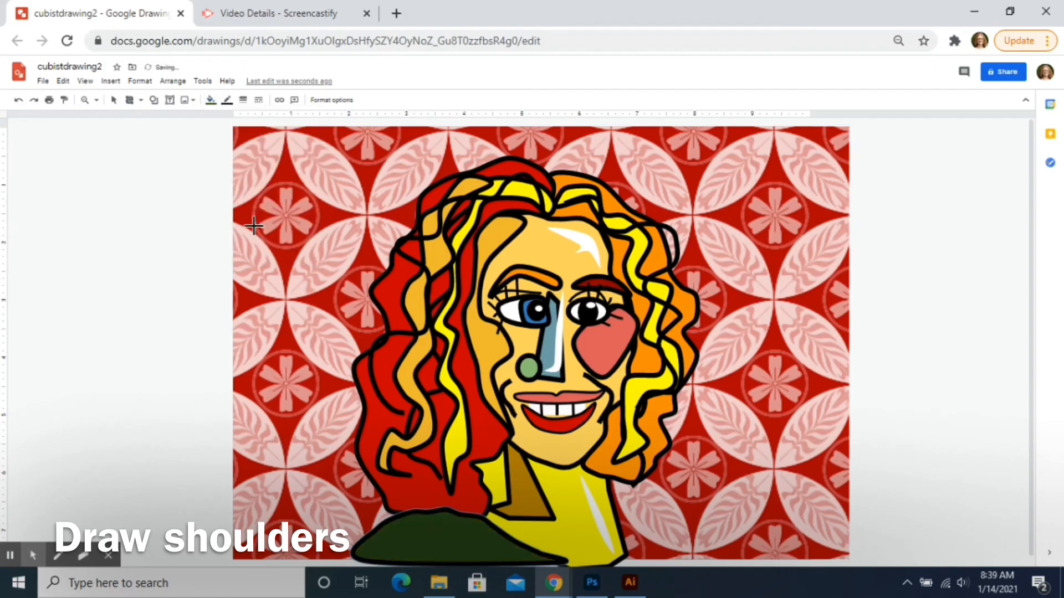
Step: Draw a smaller dark green shoulder with a thick black outline on the right side of the neck
{"action": "left_click", "coordinate": [10, 556]}
{"action": "left_click", "coordinate": [652, 529]}
{"action": "left_click", "coordinate": [618, 518]}
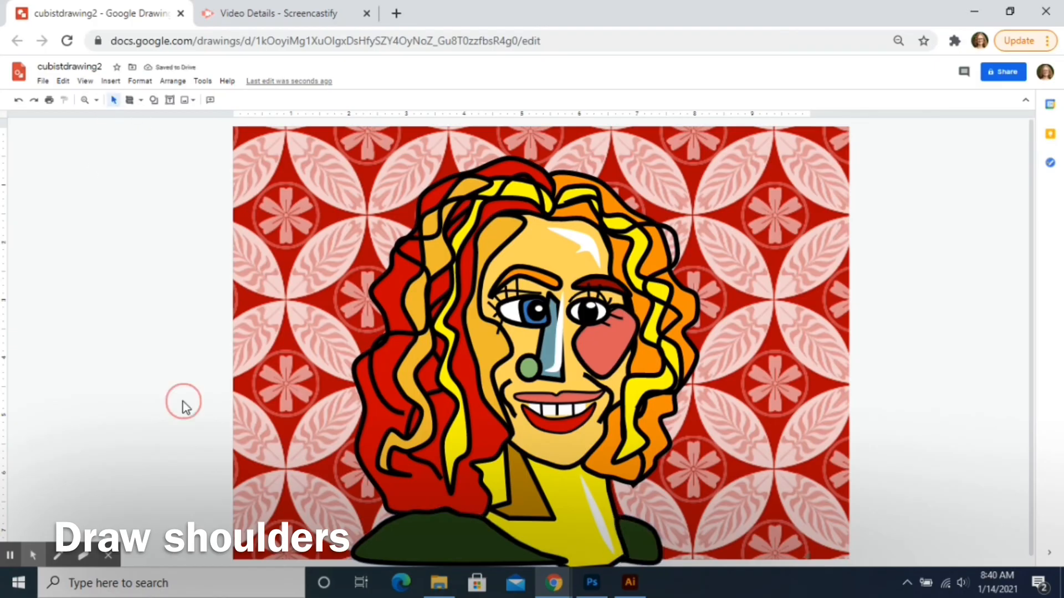
{"action": "left_click", "coordinate": [953, 408]}
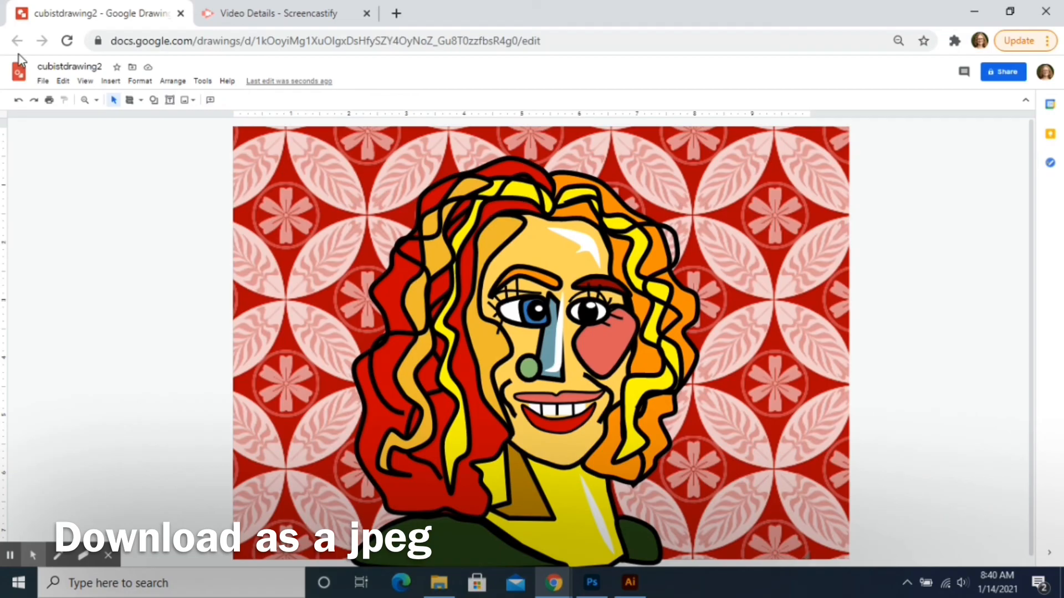
Step: Download the finished drawing as a JPEG image (.jpg)
{"action": "left_click", "coordinate": [42, 81]}
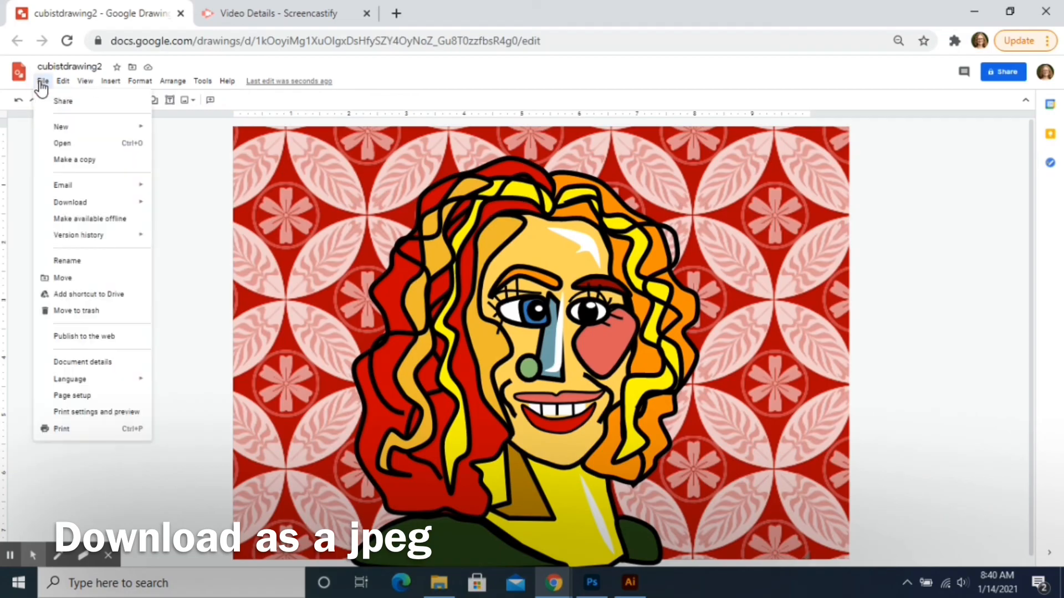
{"action": "mouse_move", "coordinate": [90, 203]}
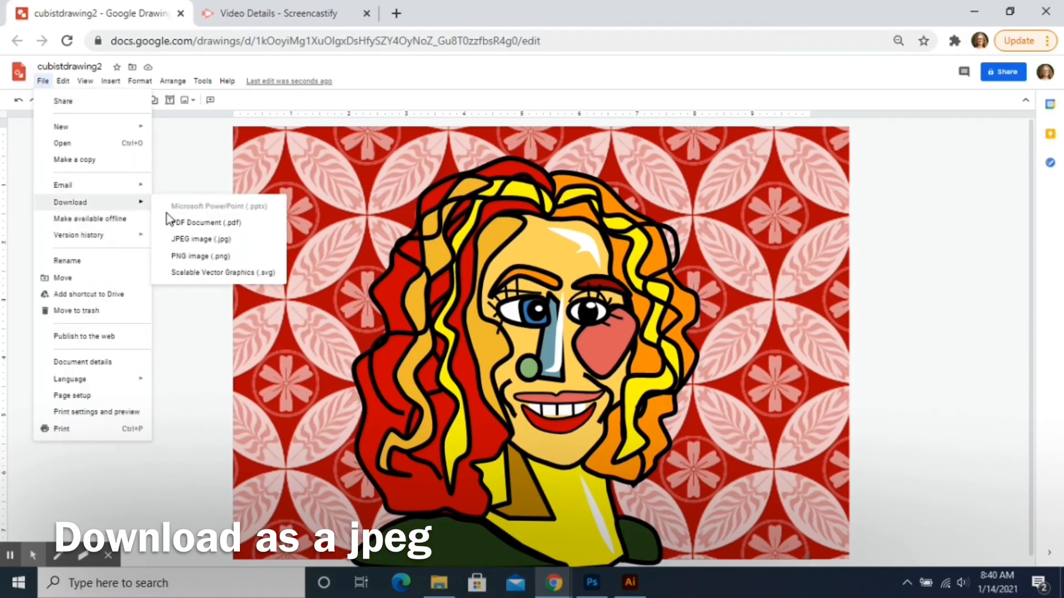
{"action": "left_click", "coordinate": [200, 239]}
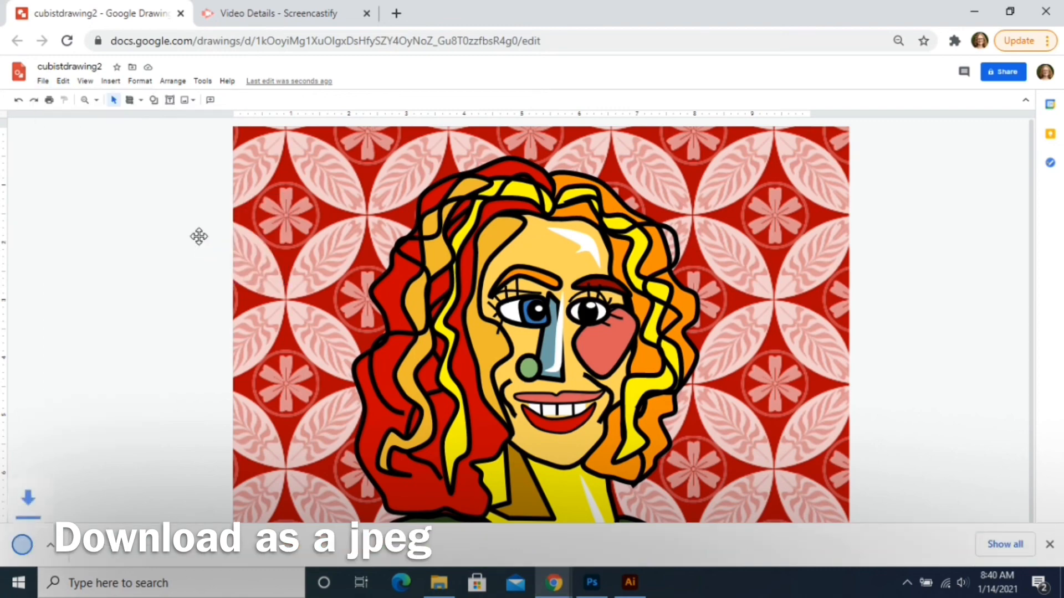